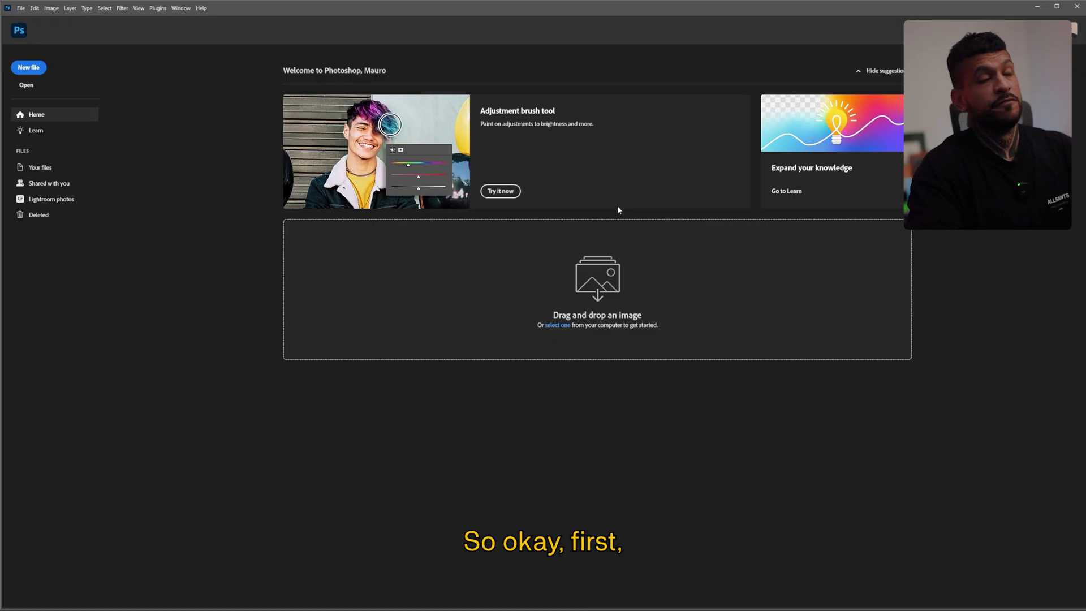
- Create Untitled-1 at 5000 × 3000 px and 300 ppi with a white Background layer
{"action": "left_click", "coordinate": [27, 68]}
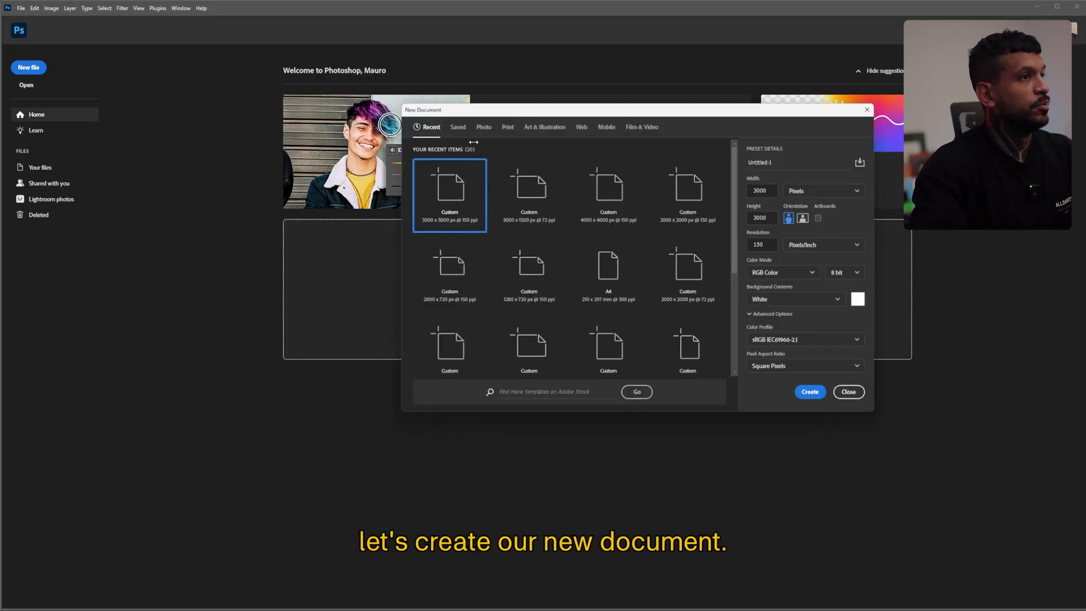
{"action": "type", "text": "500"}
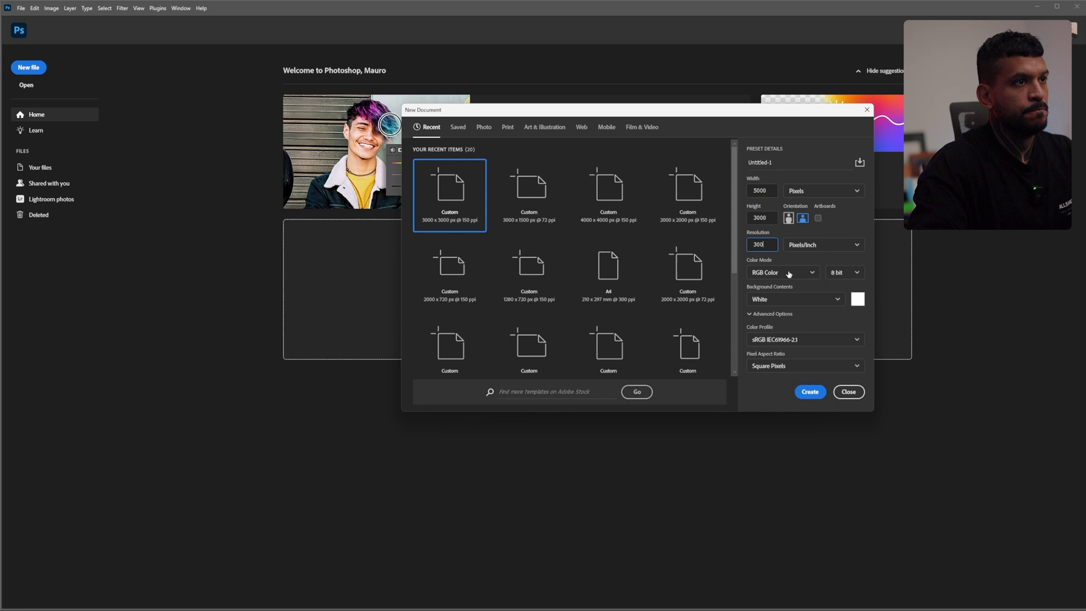
{"action": "left_click", "coordinate": [809, 392]}
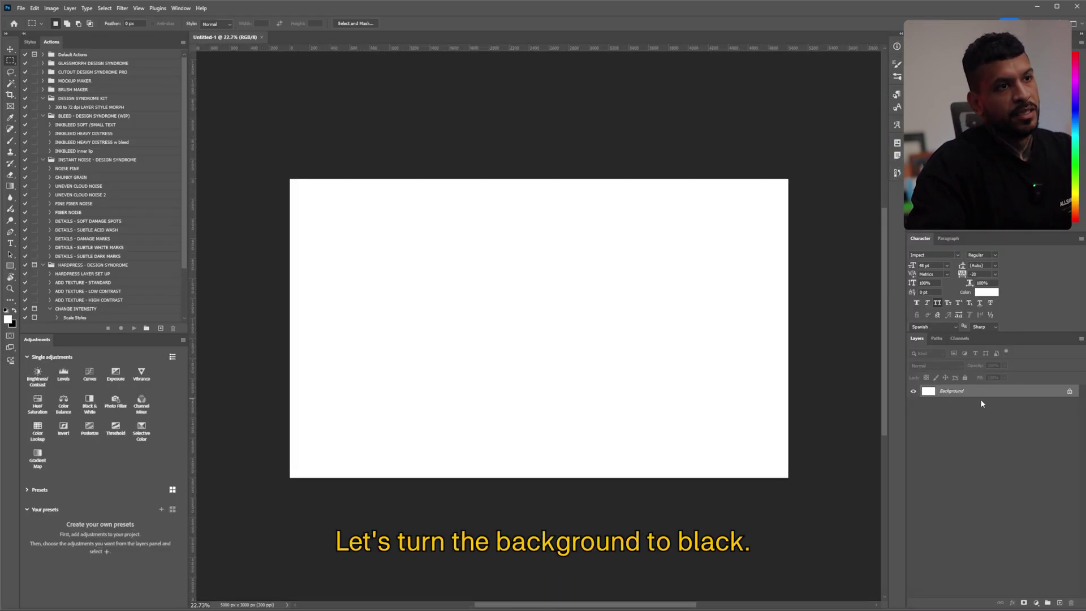
- Invert the background to black and replace the placeholder word with white ACID in Impact
{"action": "key", "text": "ctrl+i"}
{"action": "scroll", "coordinate": [567, 328], "scroll_direction": "up", "scroll_amount": 1}
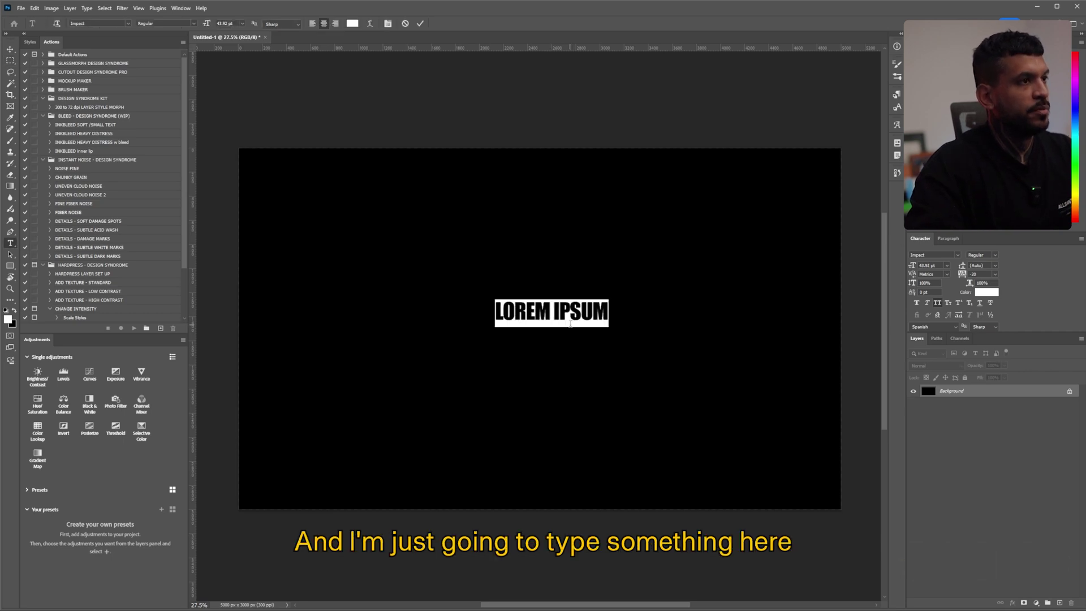
{"action": "double_click", "coordinate": [572, 321]}
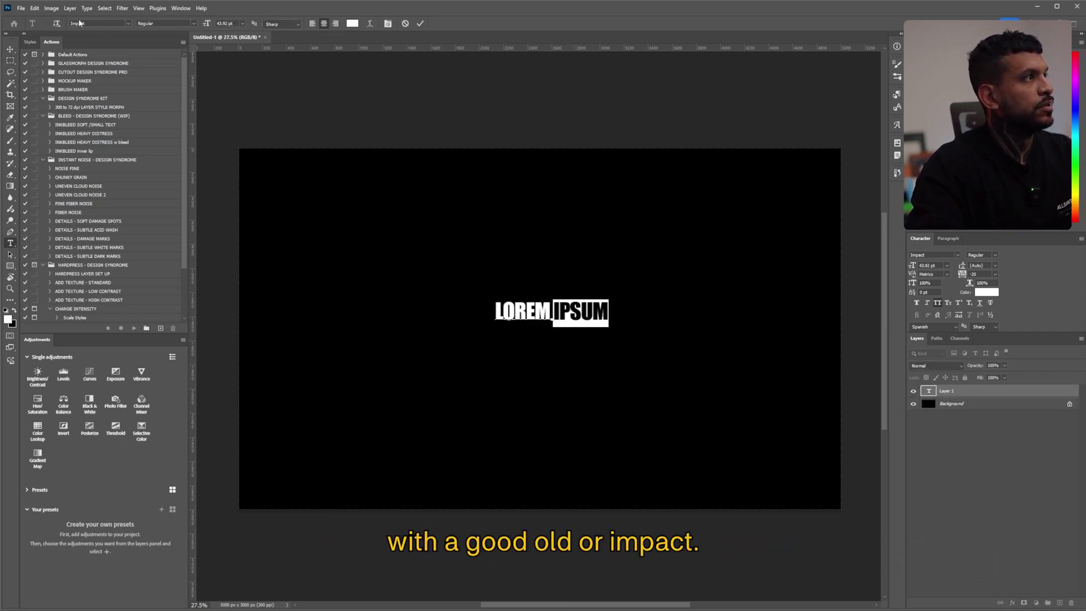
{"action": "scroll", "coordinate": [548, 319], "scroll_direction": "up", "scroll_amount": 2}
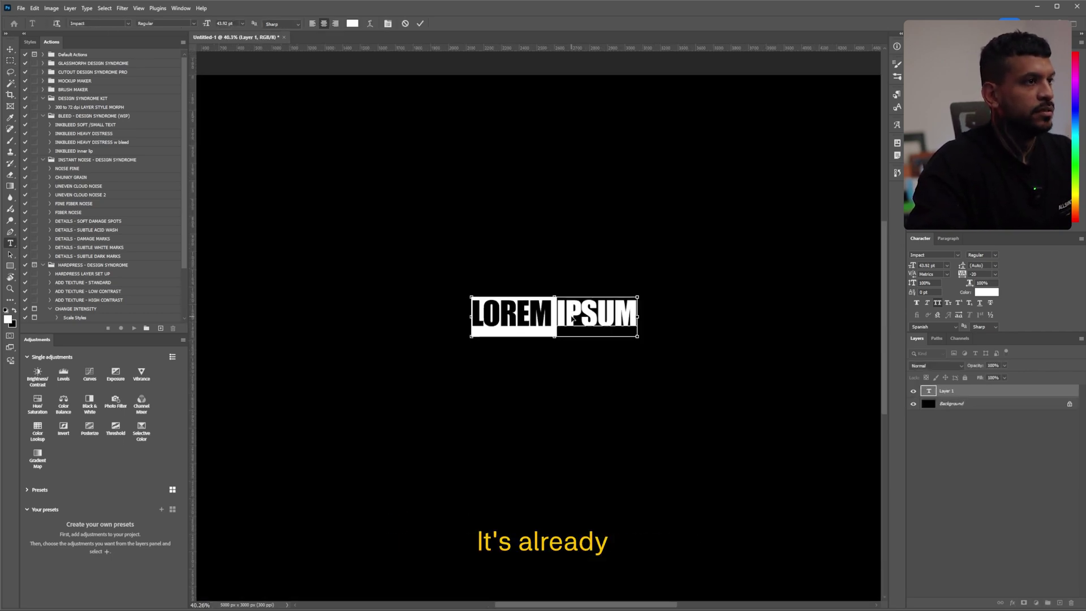
{"action": "scroll", "coordinate": [573, 319], "scroll_direction": "down", "scroll_amount": 1}
- Scale the ACID text up until it fills the canvas
{"action": "left_click_drag", "start_coordinate": [626, 330], "coordinate": [668, 336]}
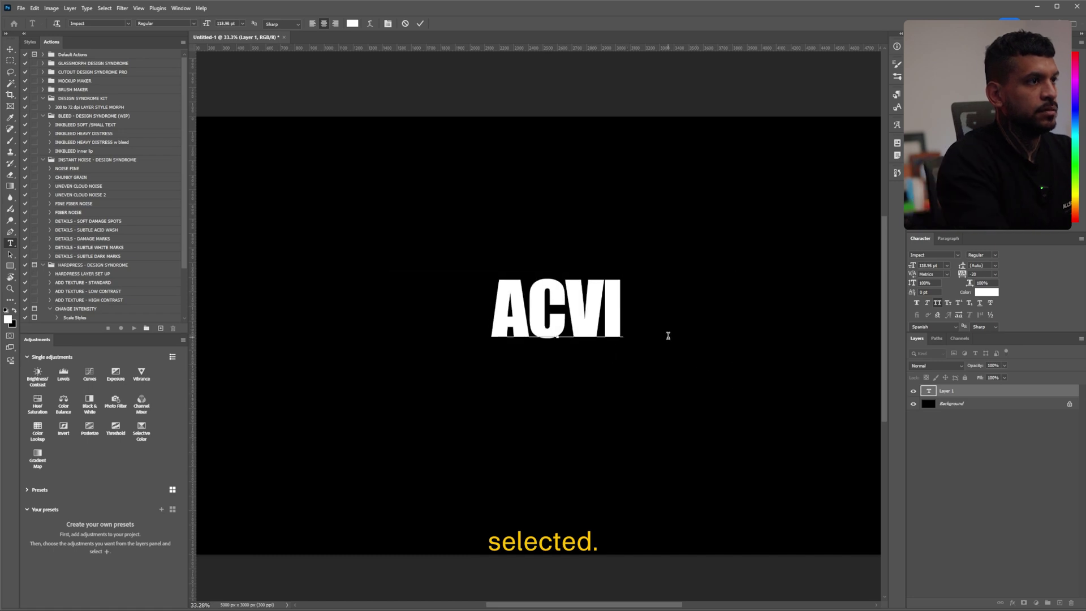
{"action": "left_click_drag", "start_coordinate": [639, 280], "coordinate": [796, 187]}
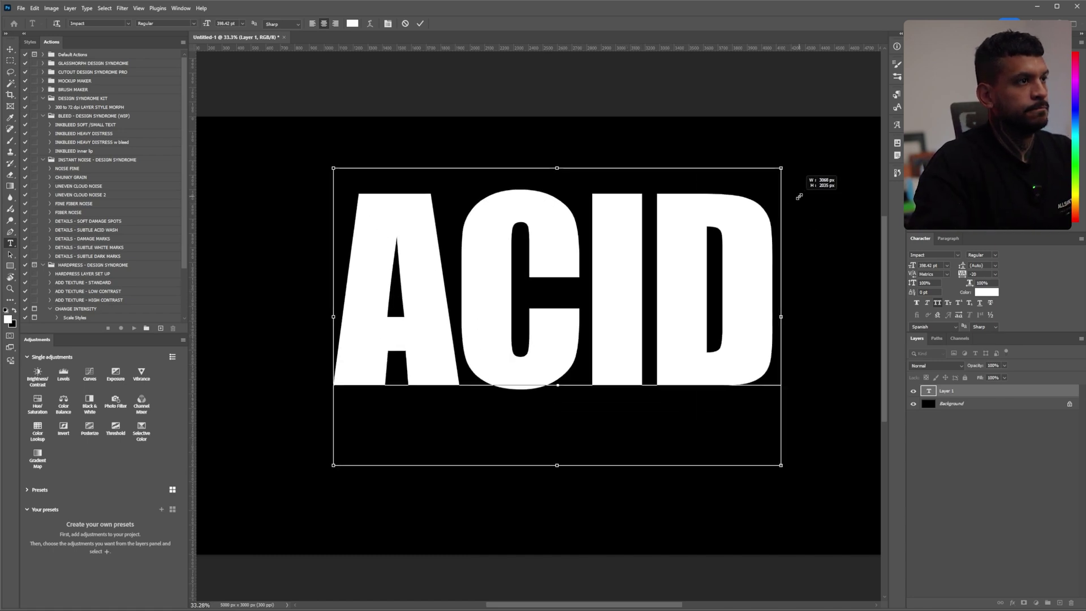
{"action": "scroll", "coordinate": [626, 284], "scroll_direction": "down", "scroll_amount": 2}
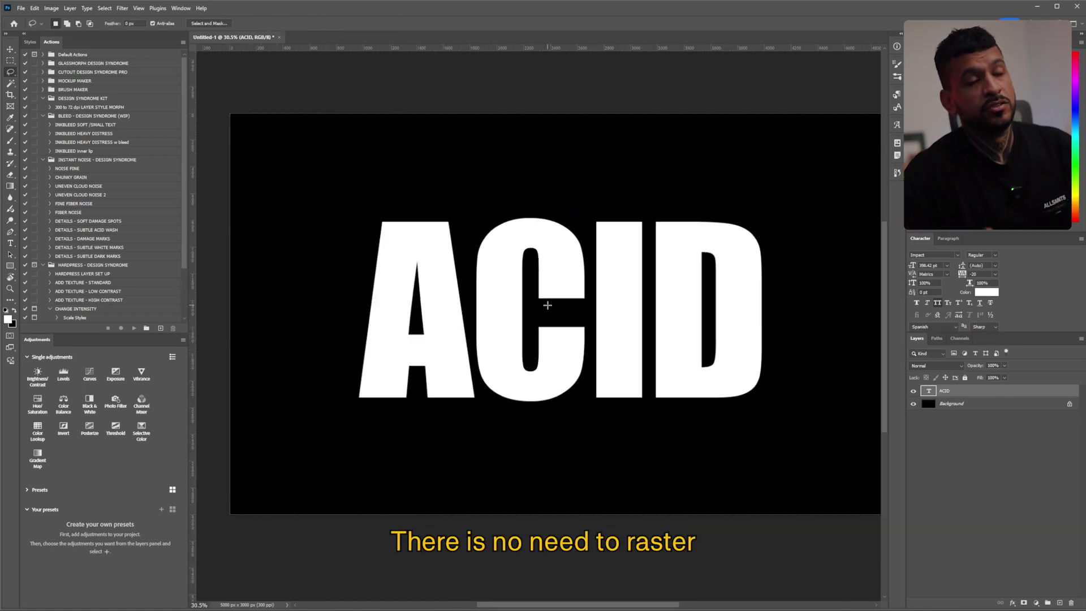
{"action": "scroll", "coordinate": [549, 301], "scroll_direction": "up", "scroll_amount": 1}
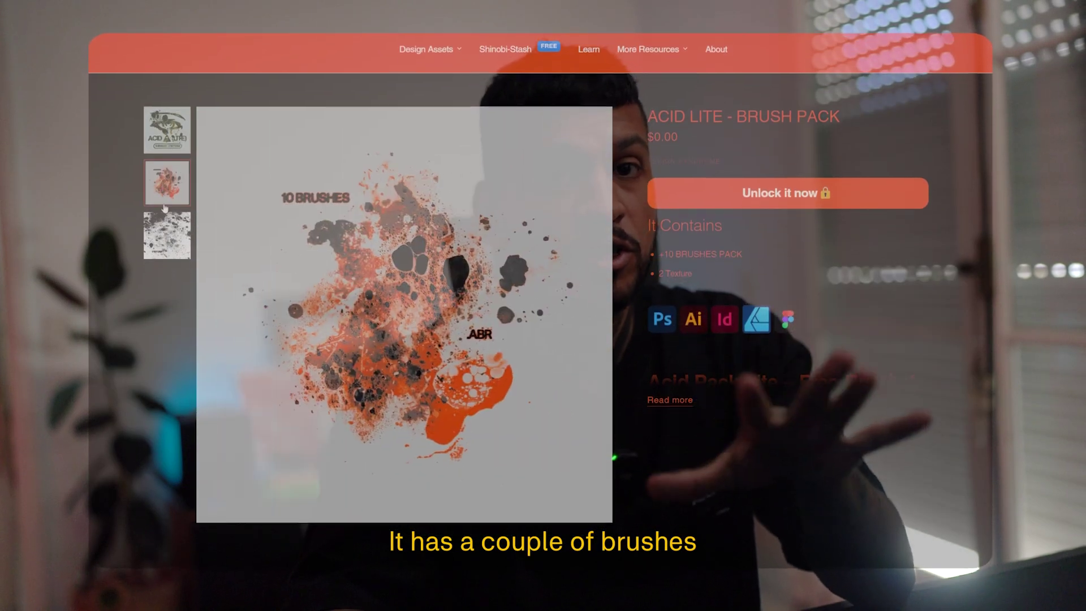
- View the textures preview image on the ACID LITE brush pack page
{"action": "left_click", "coordinate": [166, 226]}
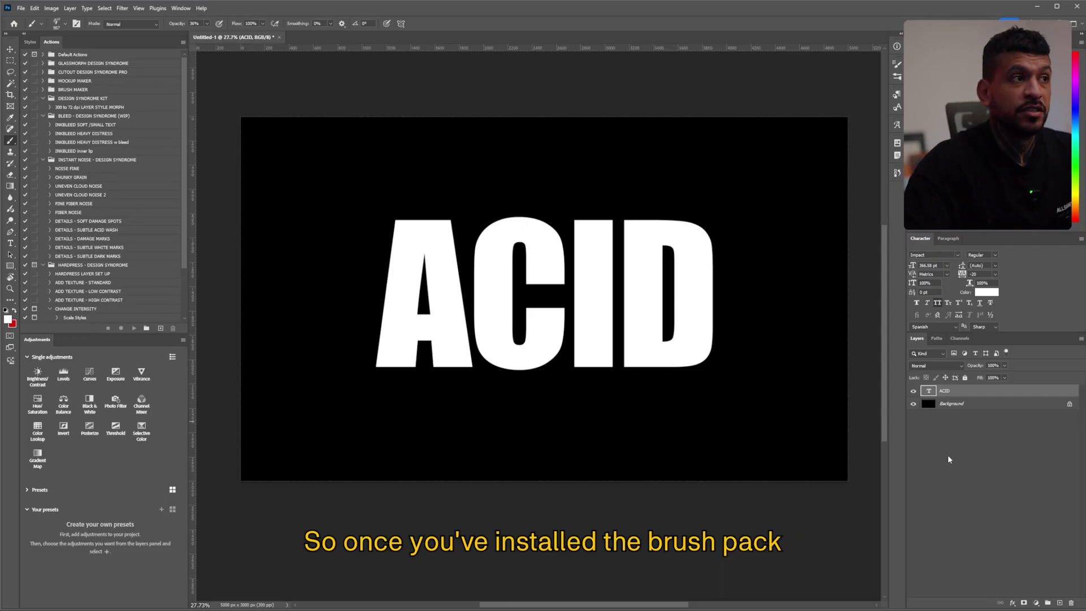
- Check the installed ACID LITE brushes, add empty Layer 1 above ACID, and clear the selection
{"action": "right_click", "coordinate": [478, 292]}
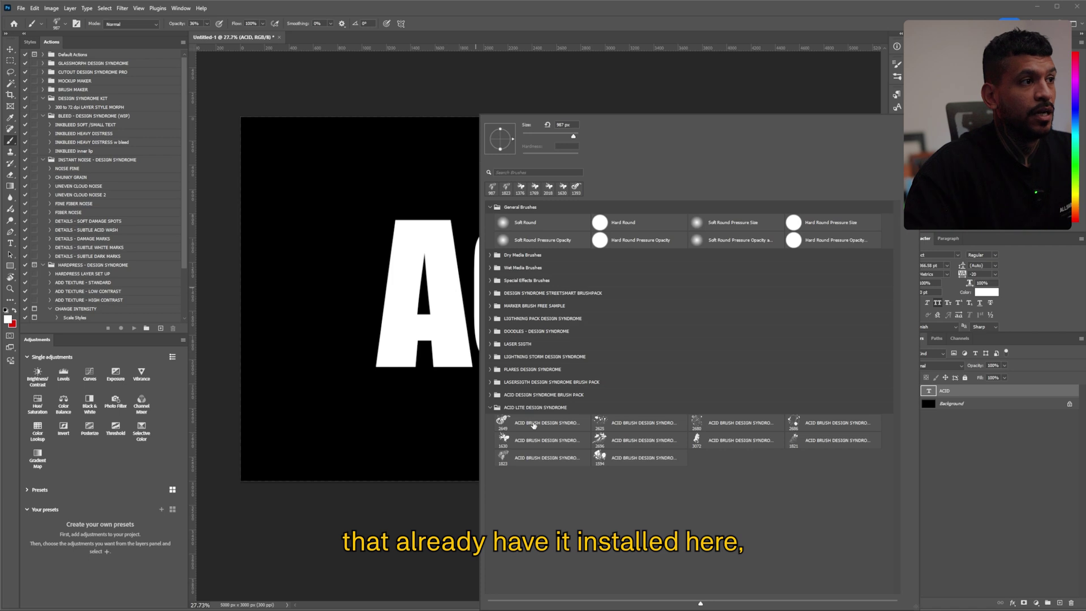
{"action": "left_click", "coordinate": [915, 467]}
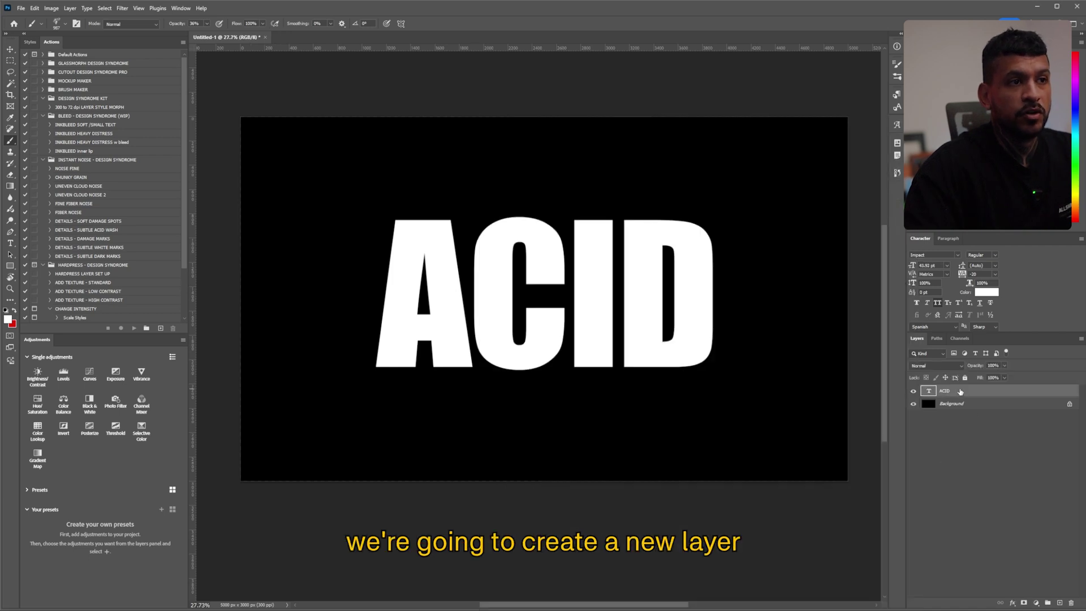
{"action": "left_click", "coordinate": [1060, 603]}
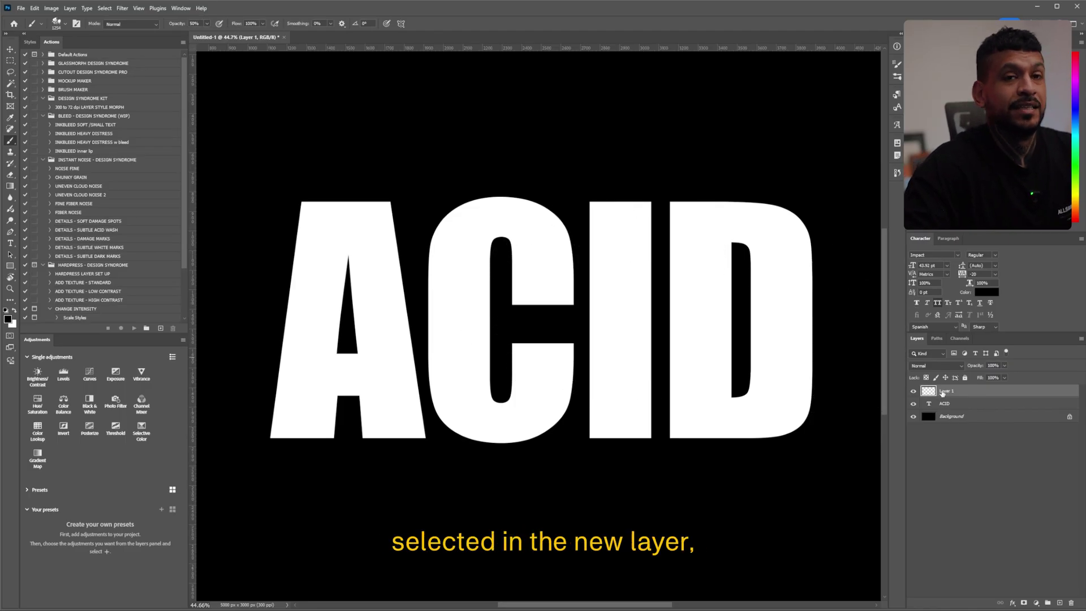
{"action": "key", "text": "ctrl+h"}
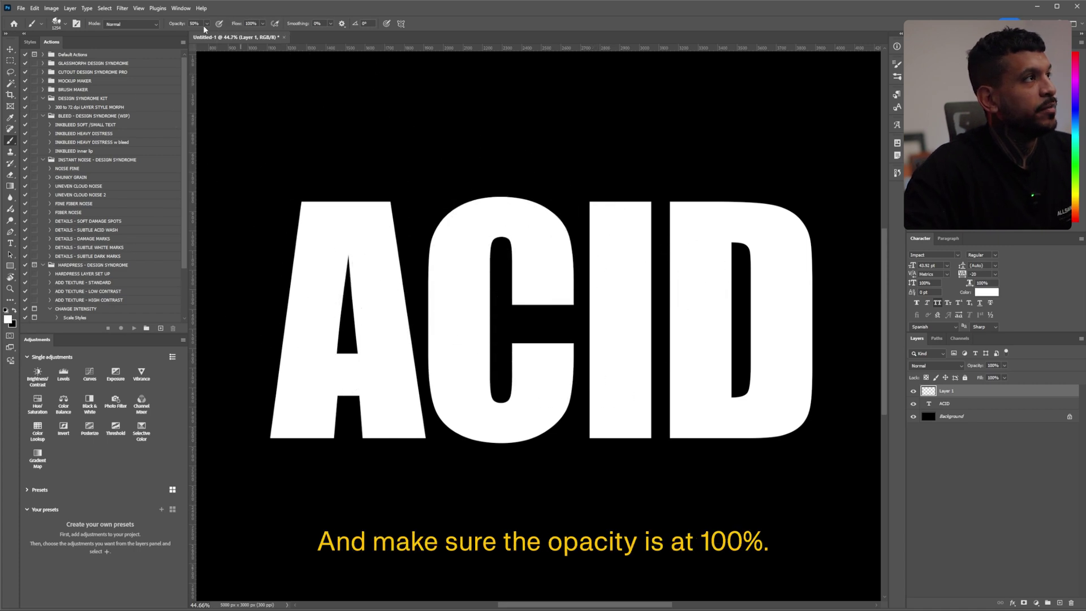
- Set brush opacity to 100% and stamp a black acid splash over the C and I
{"action": "left_click_drag", "start_coordinate": [206, 35], "coordinate": [227, 34]}
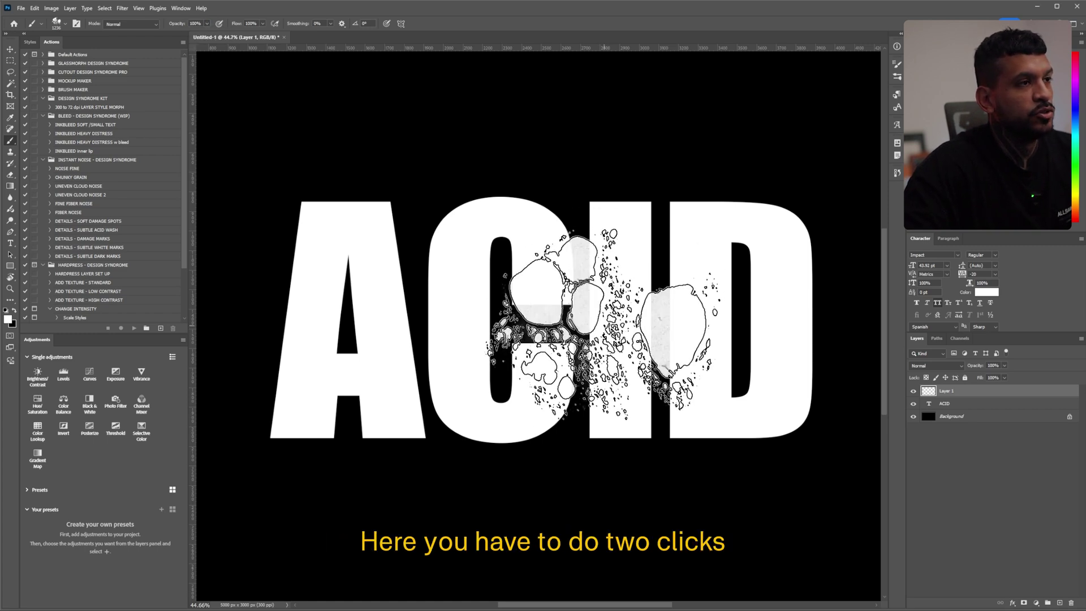
{"action": "scroll", "coordinate": [604, 326], "scroll_direction": "up", "scroll_amount": 2}
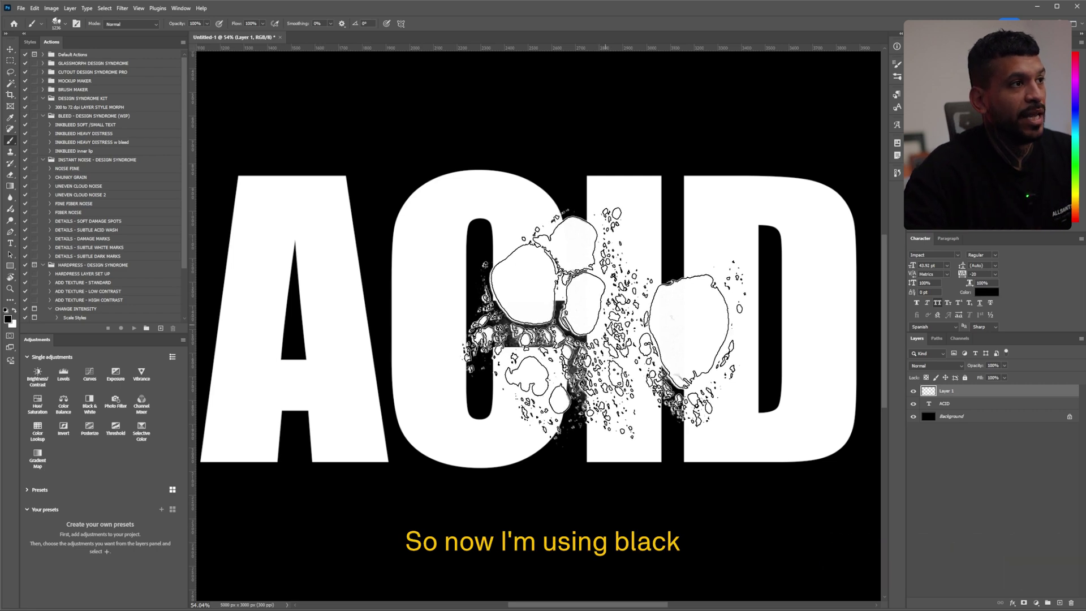
{"action": "scroll", "coordinate": [606, 325], "scroll_direction": "up", "scroll_amount": 1}
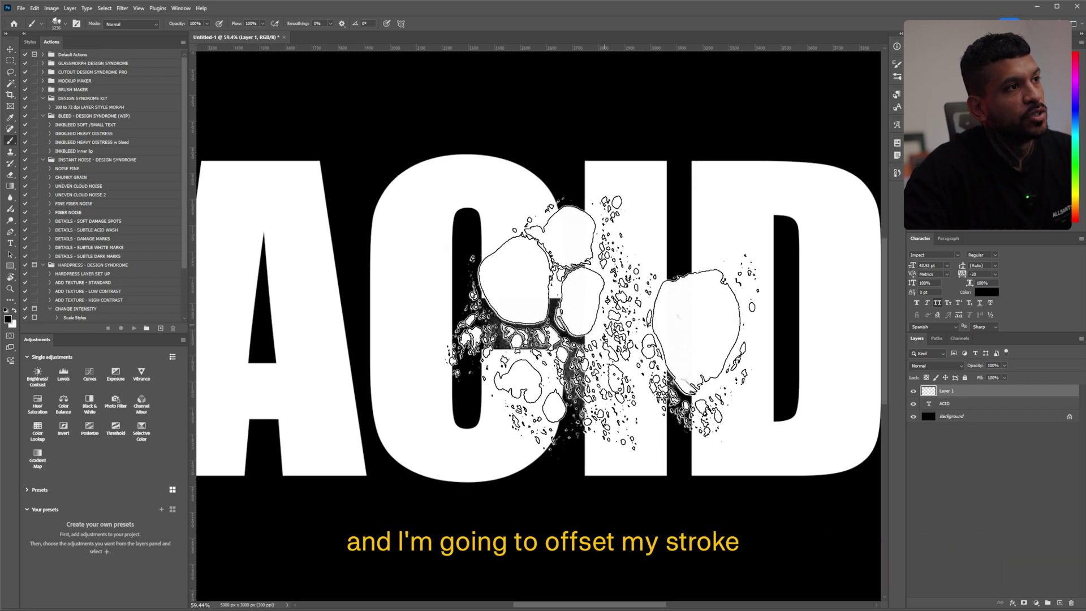
{"action": "left_click", "coordinate": [604, 323]}
{"action": "scroll", "coordinate": [605, 322], "scroll_direction": "up", "scroll_amount": 1}
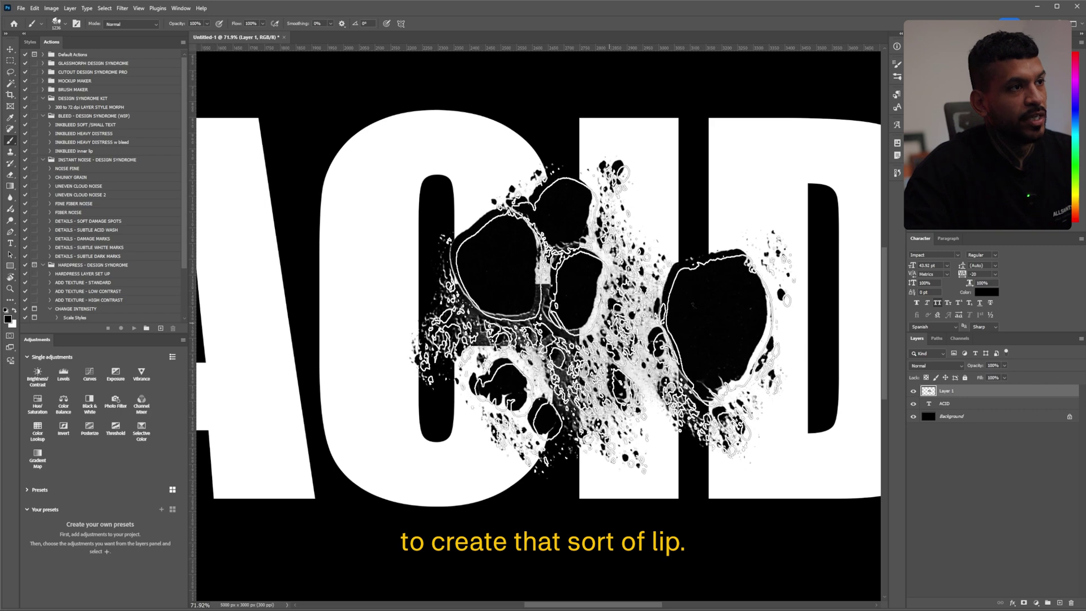
{"action": "scroll", "coordinate": [746, 334], "scroll_direction": "down", "scroll_amount": 2}
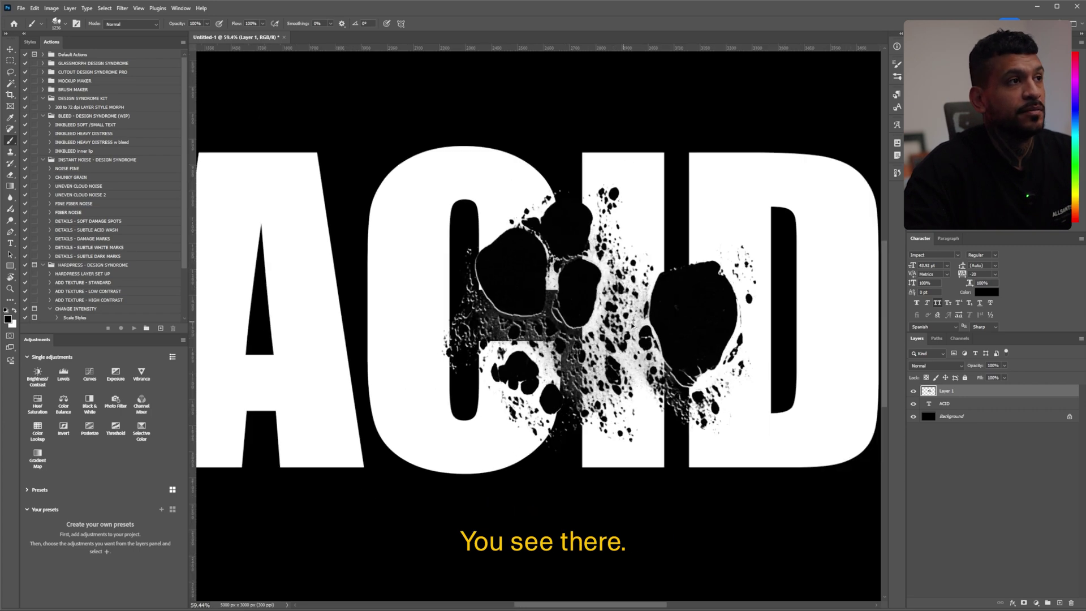
- Switch to another ACID LITE brush and stamp acid splashes over the A's left side
{"action": "right_click", "coordinate": [566, 334]}
{"action": "left_click", "coordinate": [614, 440]}
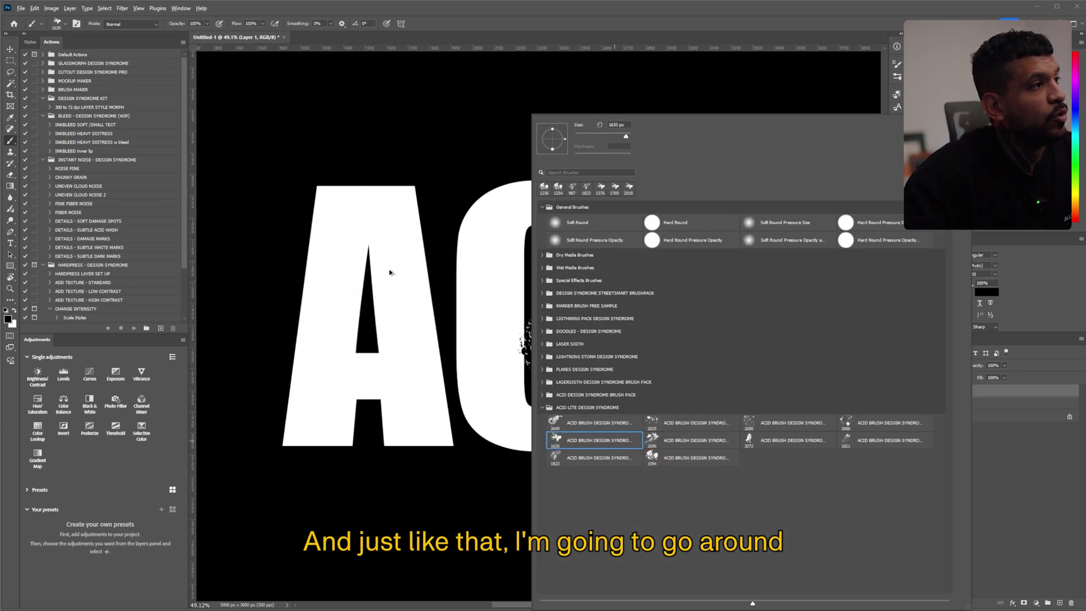
{"action": "scroll", "coordinate": [388, 271], "scroll_direction": "up", "scroll_amount": 1}
{"action": "scroll", "coordinate": [333, 232], "scroll_direction": "left", "scroll_amount": 1}
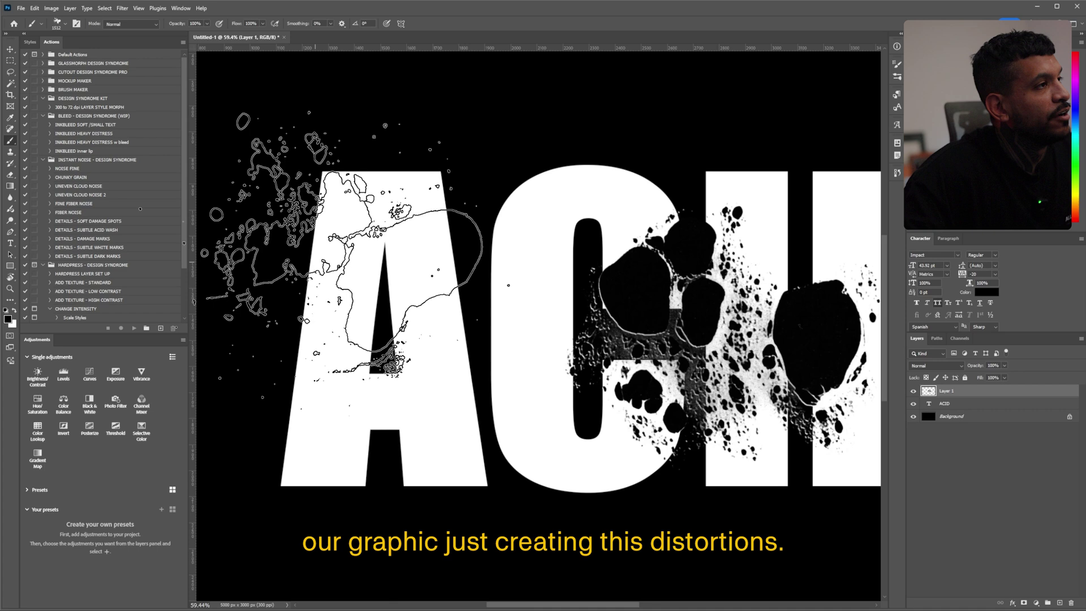
{"action": "left_click", "coordinate": [343, 244]}
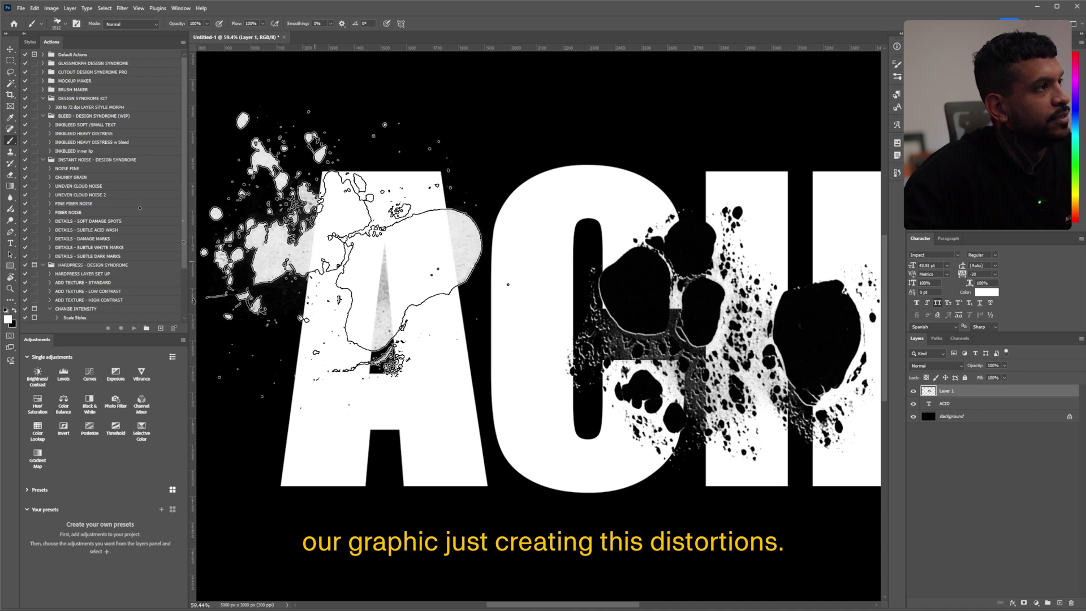
{"action": "left_click", "coordinate": [345, 243]}
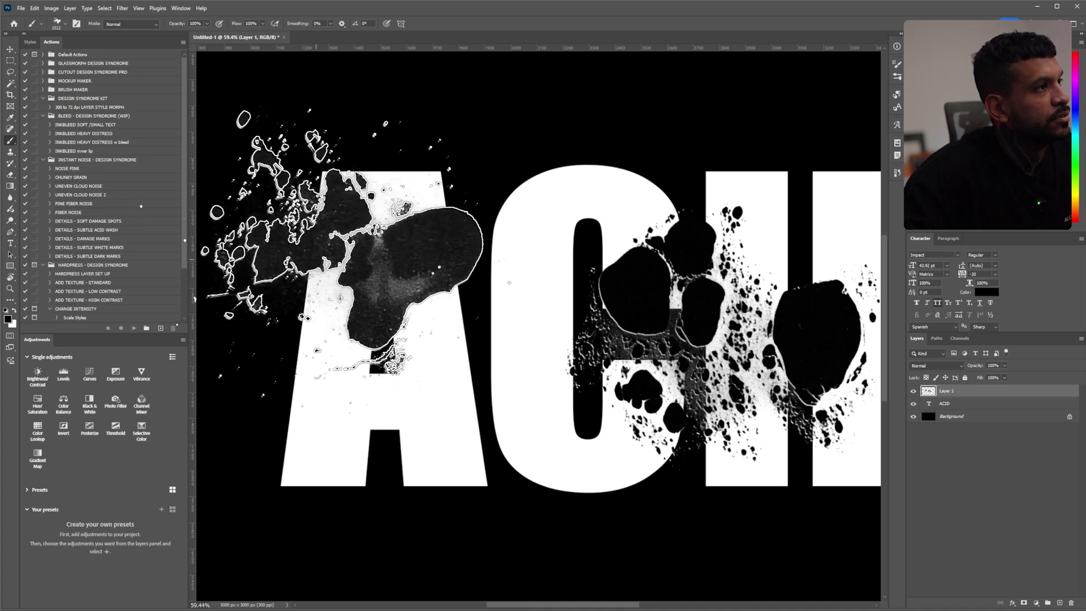
{"action": "scroll", "coordinate": [353, 241], "scroll_direction": "down", "scroll_amount": 2}
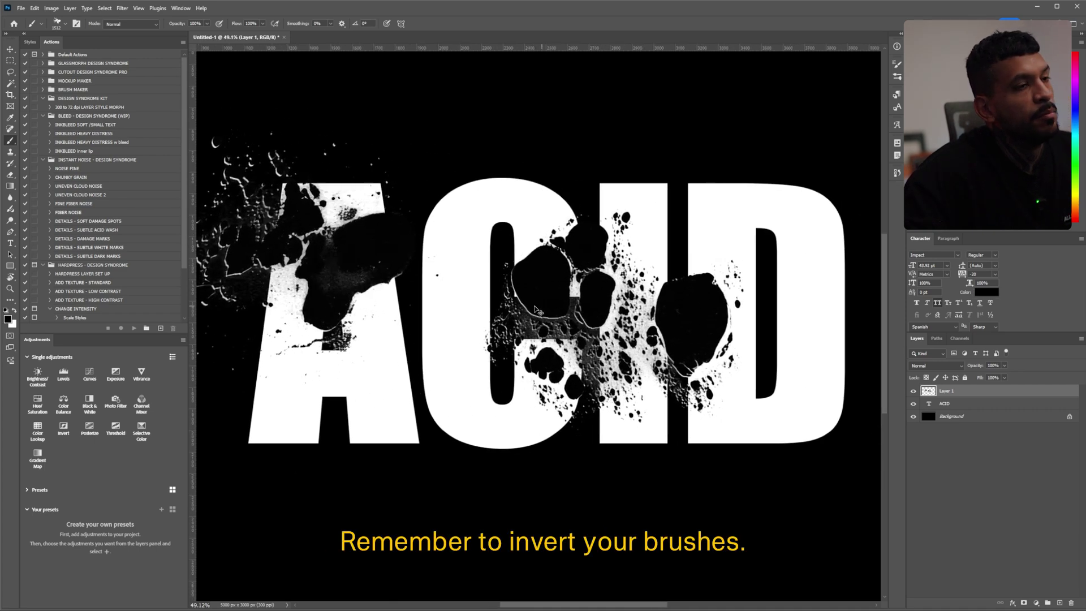
- Stamp dark acid blobs over the C, then offset white stamps to form a lip
{"action": "right_click", "coordinate": [398, 294]}
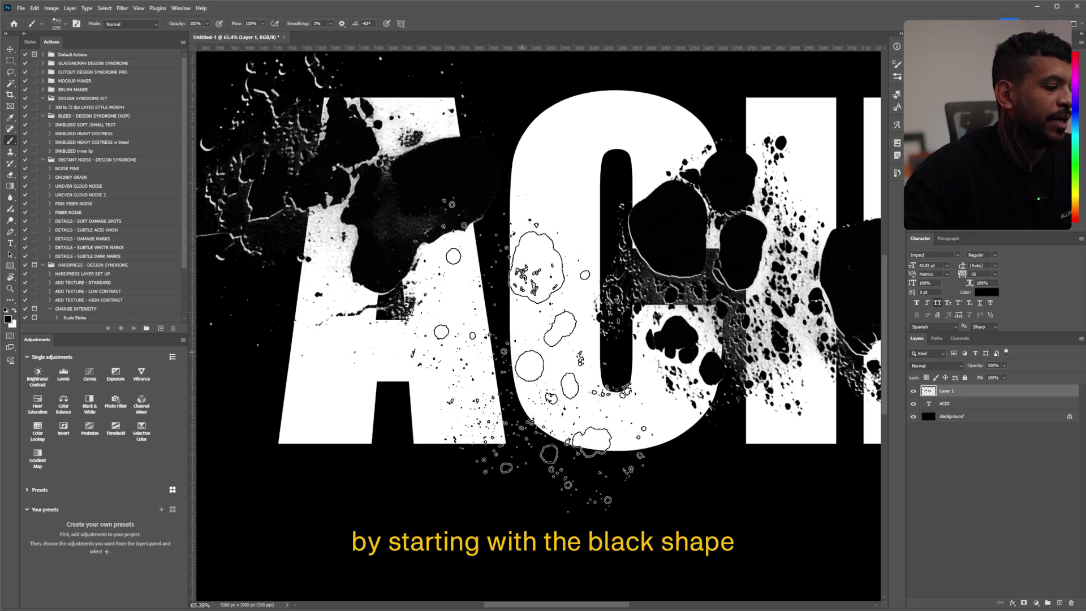
{"action": "left_click", "coordinate": [532, 351]}
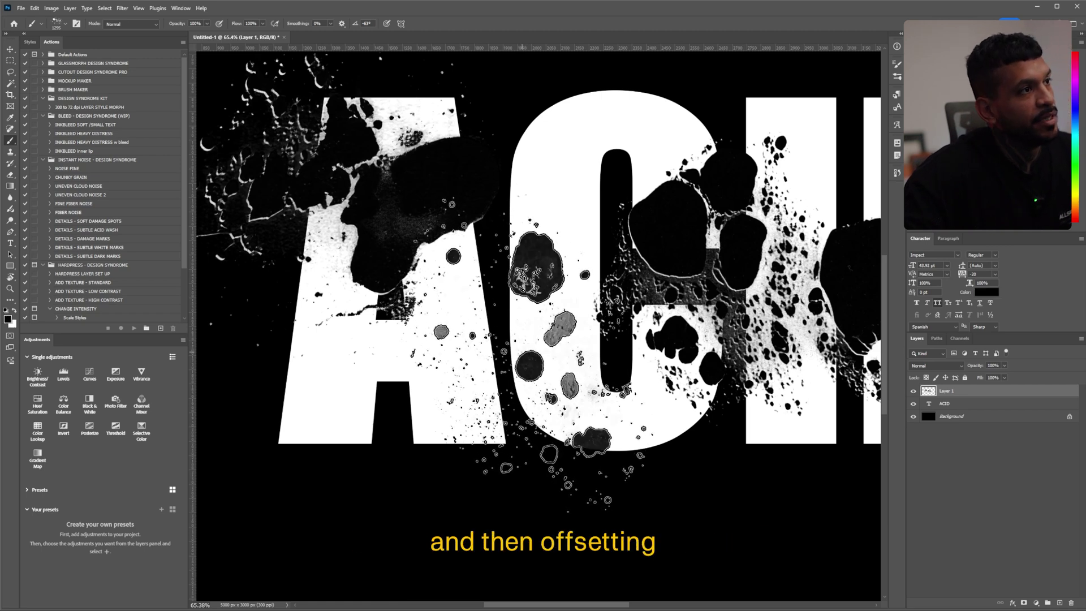
{"action": "key", "text": "x"}
{"action": "left_click", "coordinate": [535, 349]}
{"action": "left_click", "coordinate": [534, 349]}
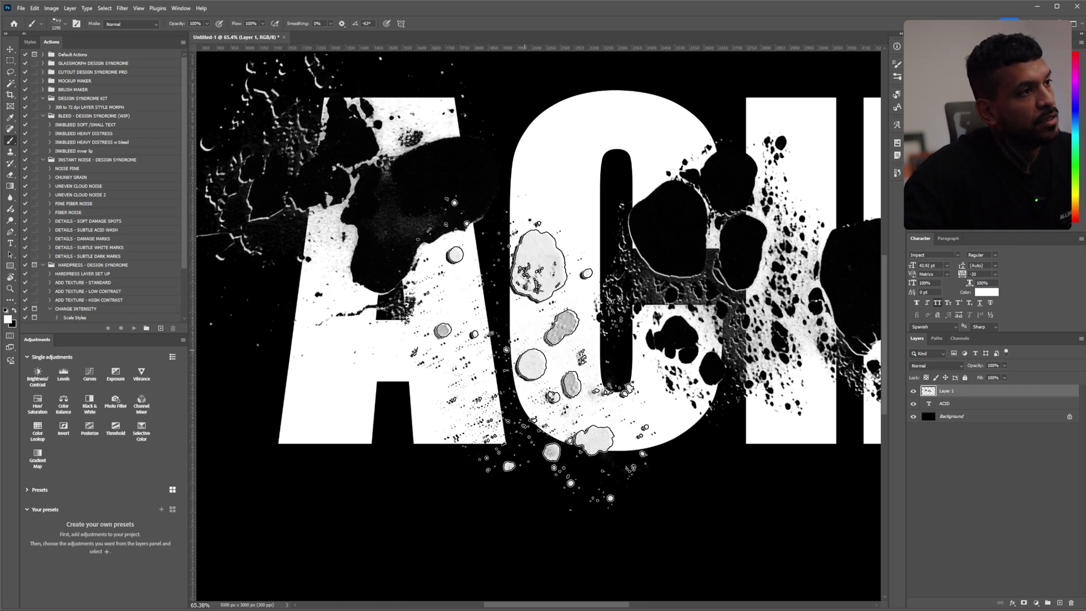
{"action": "scroll", "coordinate": [529, 354], "scroll_direction": "up", "scroll_amount": 6}
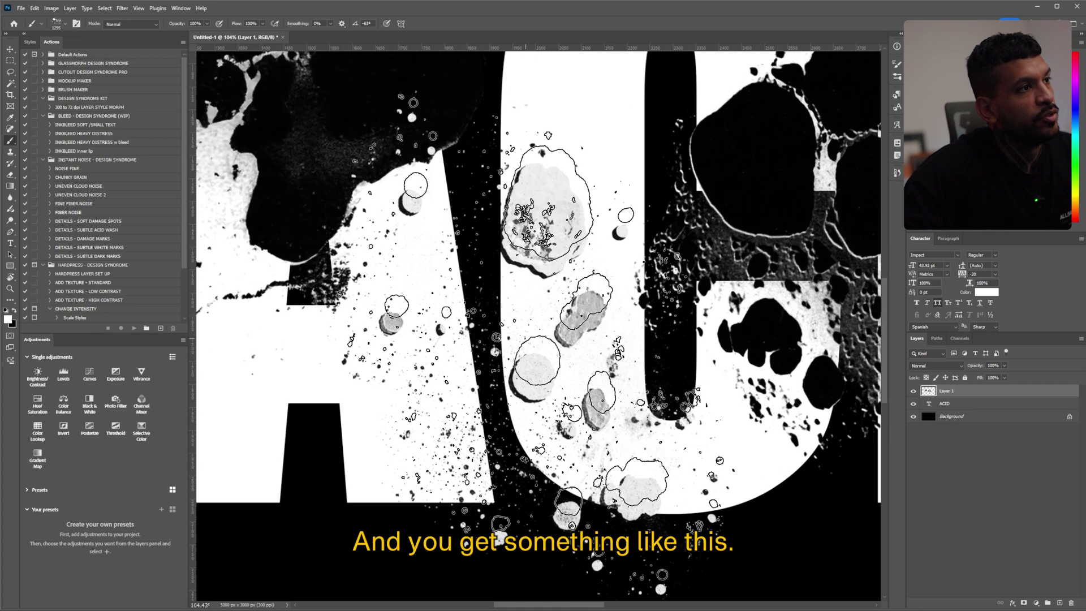
{"action": "scroll", "coordinate": [532, 340], "scroll_direction": "down", "scroll_amount": 6}
{"action": "scroll", "coordinate": [532, 340], "scroll_direction": "down", "scroll_amount": 3}
{"action": "scroll", "coordinate": [789, 291], "scroll_direction": "up", "scroll_amount": 2}
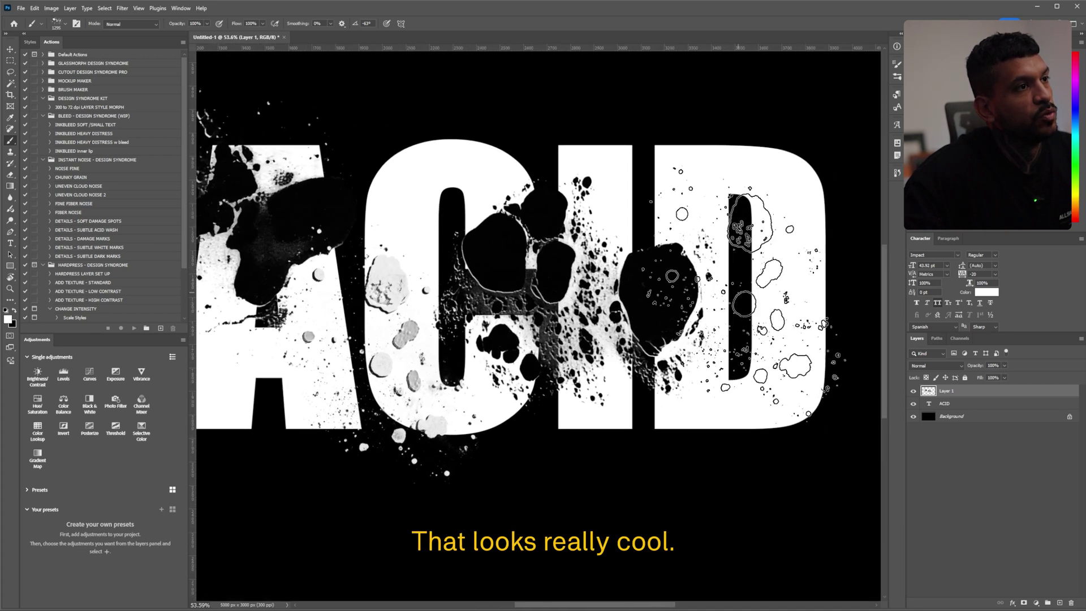
- Choose a large acid splash brush, shrink it, and stamp a white splash over the CID letters
{"action": "right_click", "coordinate": [760, 287]}
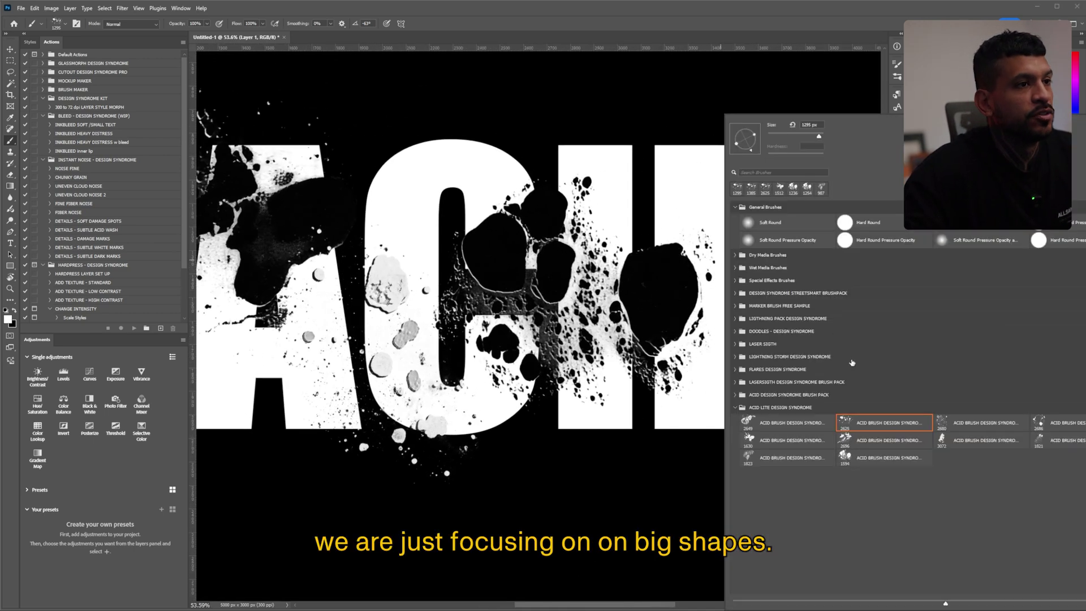
{"action": "left_click", "coordinate": [674, 194]}
{"action": "scroll", "coordinate": [701, 187], "scroll_direction": "up", "scroll_amount": 1}
{"action": "left_click", "coordinate": [701, 187]}
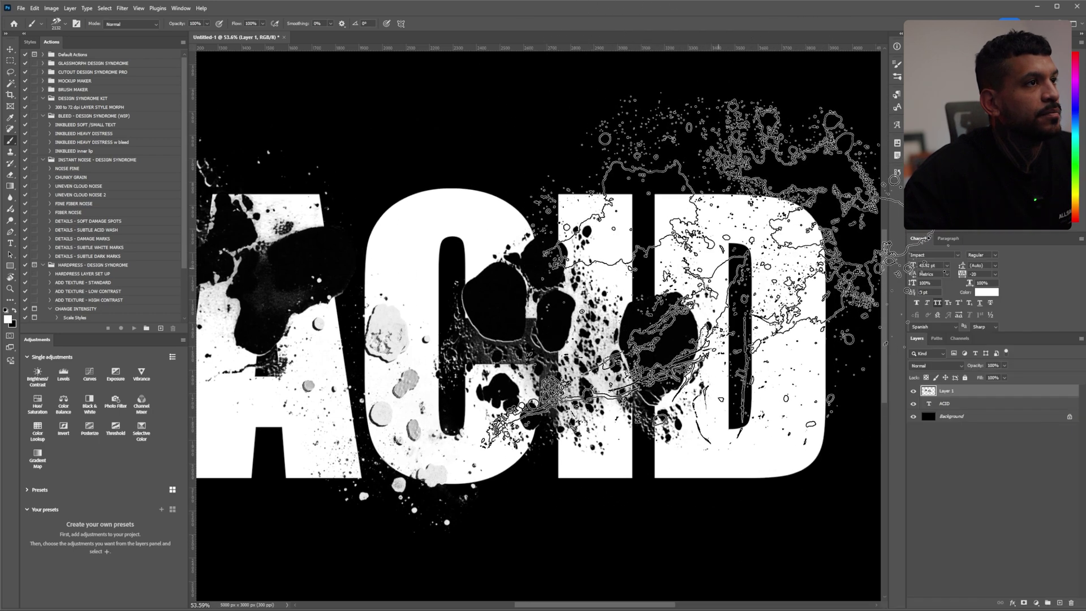
{"action": "key", "text": "bracketleft"}
{"action": "key", "text": "bracketleft"}
{"action": "key", "text": "bracketleft"}
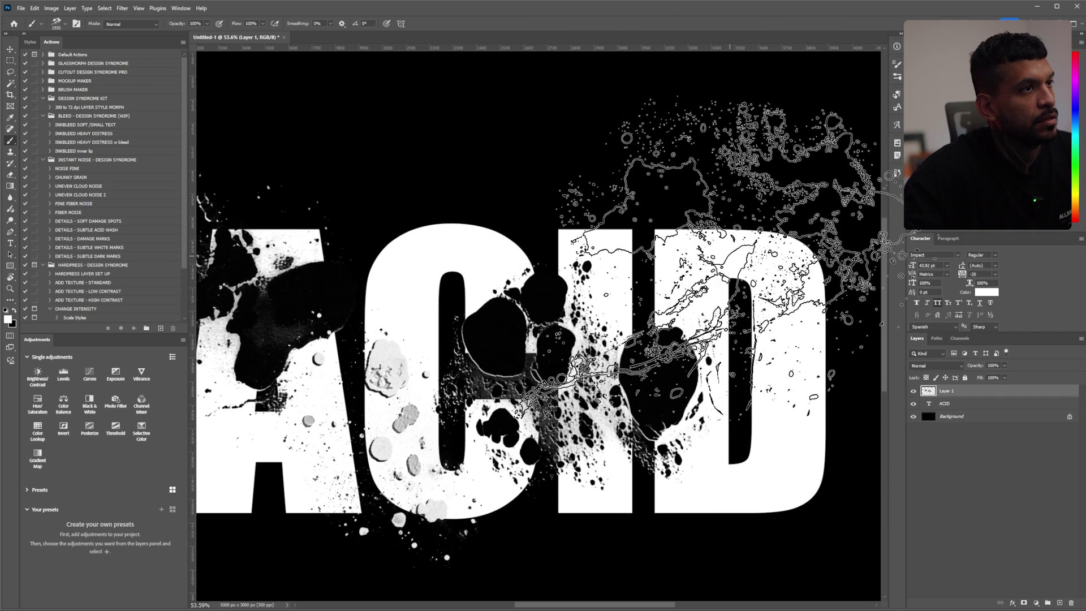
{"action": "left_click", "coordinate": [662, 291]}
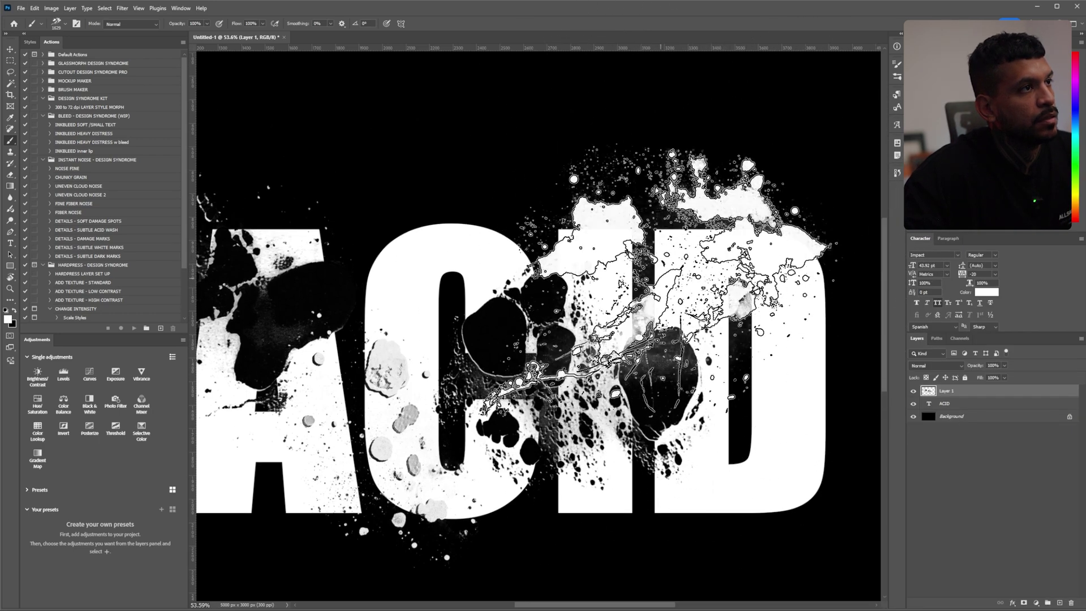
{"action": "scroll", "coordinate": [662, 292], "scroll_direction": "up", "scroll_amount": 1}
{"action": "key", "text": "bracketleft"}
{"action": "key", "text": "bracketleft"}
{"action": "key", "text": "bracketleft"}
{"action": "key", "text": "bracketleft"}
{"action": "key", "text": "bracketleft"}
{"action": "key", "text": "bracketleft"}
{"action": "key", "text": "bracketleft"}
{"action": "key", "text": "bracketleft"}
{"action": "key", "text": "bracketleft"}
{"action": "key", "text": "x"}
{"action": "scroll", "coordinate": [763, 314], "scroll_direction": "right", "scroll_amount": 2}
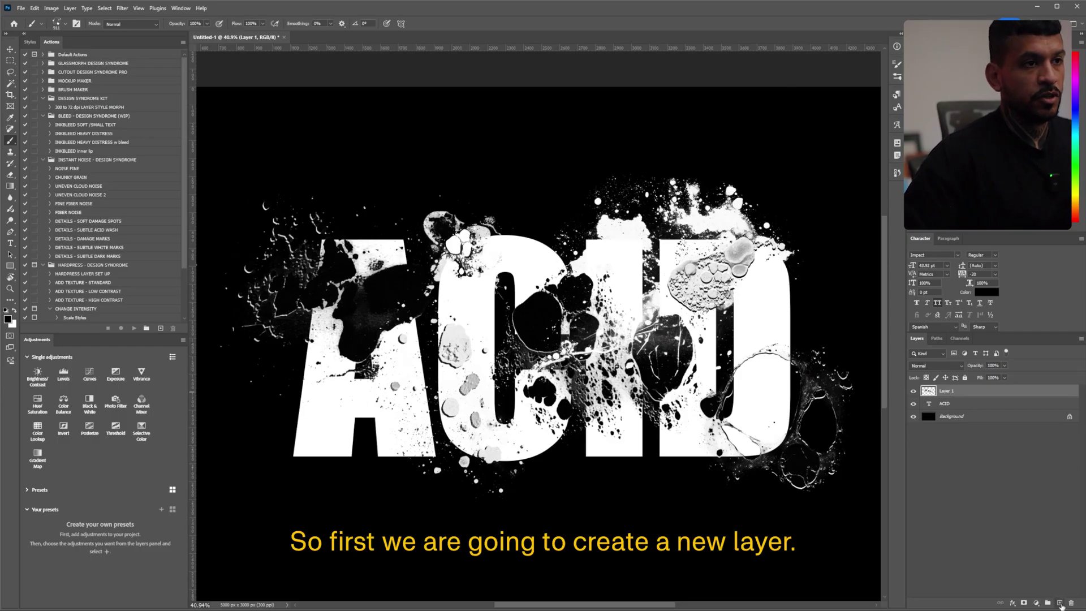
- Add a new Layer 2 on top filled with 50% Gray and bring up the Filter Gallery
{"action": "key", "text": "ctrl+shift+alt+n"}
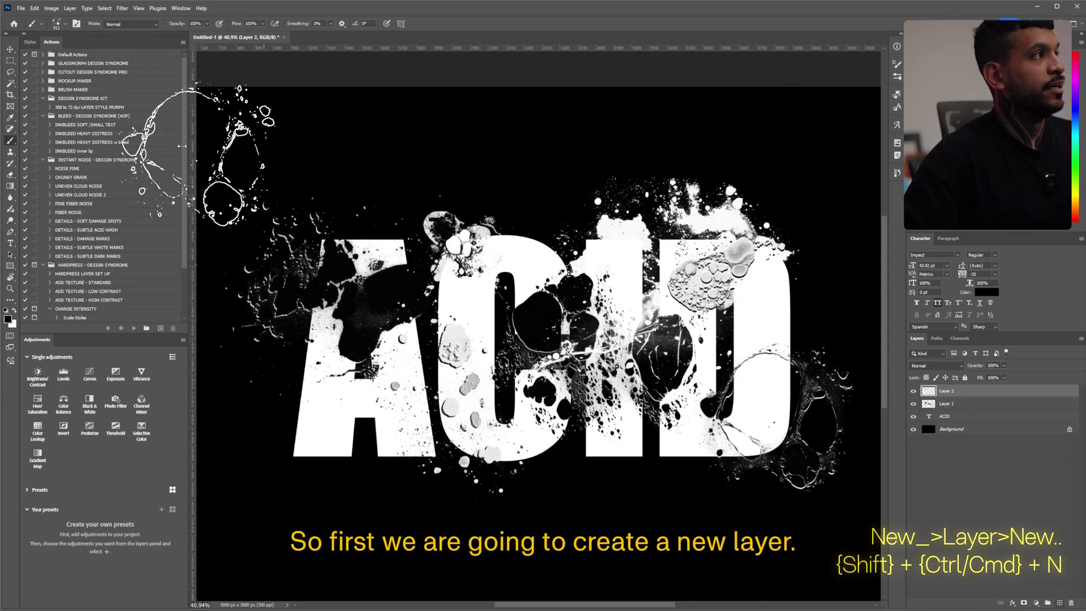
{"action": "left_click", "coordinate": [38, 9]}
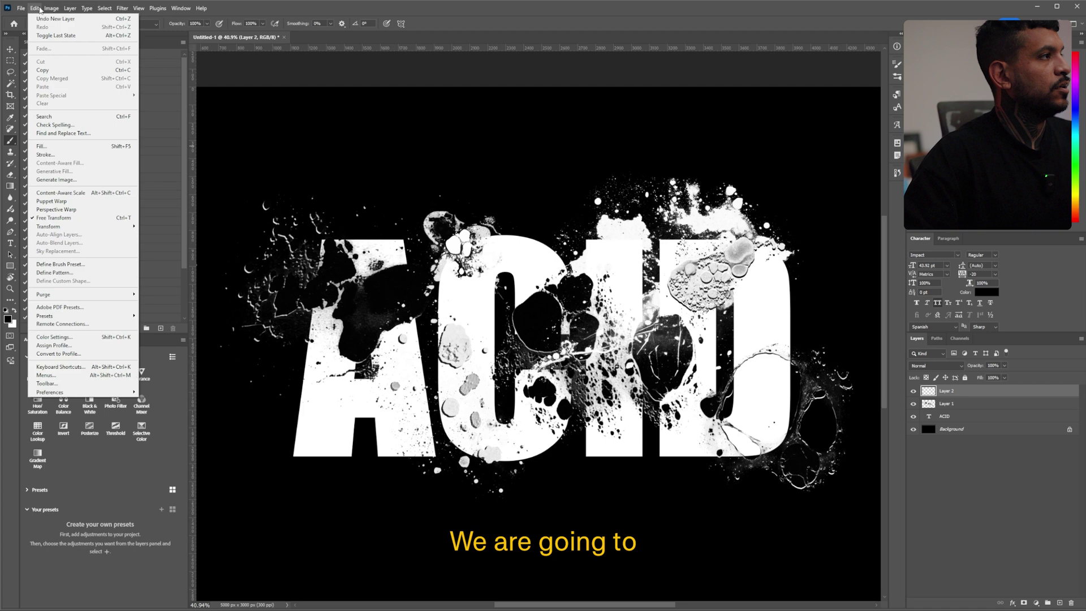
{"action": "left_click", "coordinate": [42, 145]}
{"action": "left_click", "coordinate": [808, 169]}
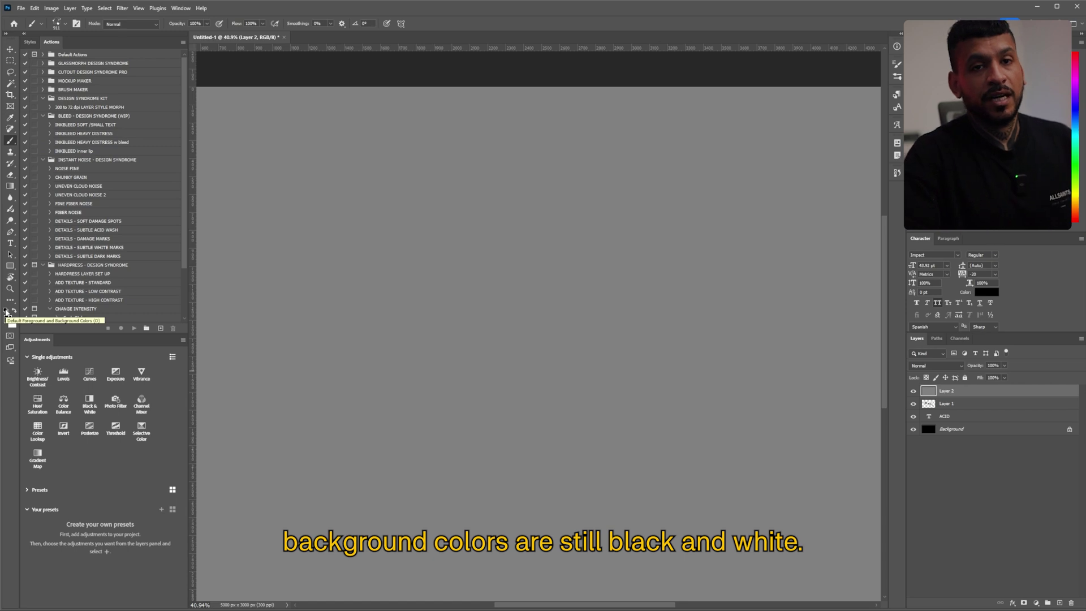
{"action": "left_click", "coordinate": [122, 8]}
{"action": "left_click", "coordinate": [132, 59]}
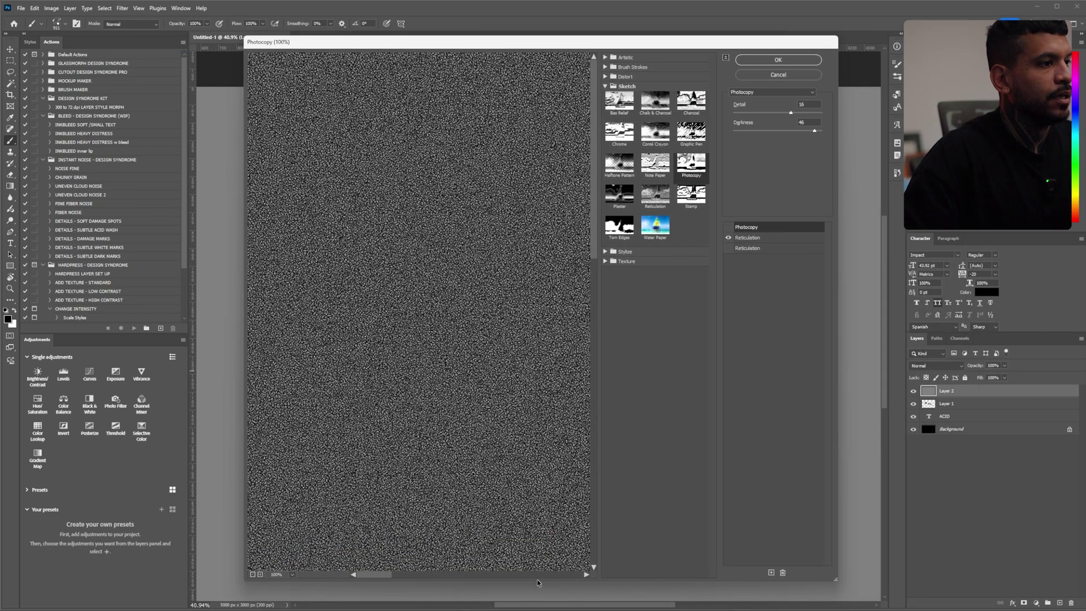
- Remove Photocopy and the duplicate Reticulation, then apply Reticulation at density 33
{"action": "left_click_drag", "start_coordinate": [539, 584], "coordinate": [584, 475]}
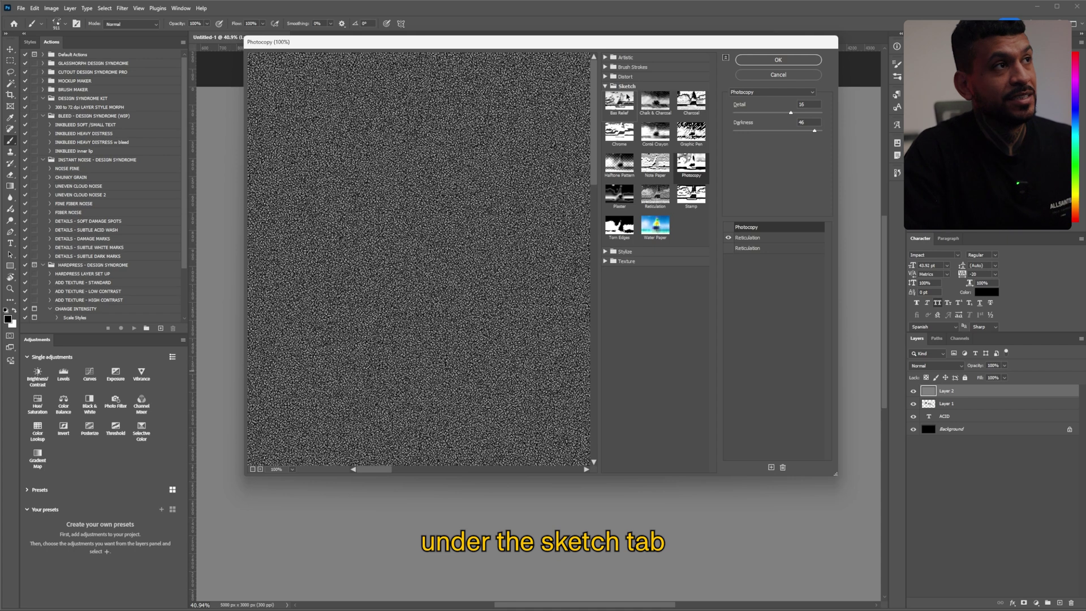
{"action": "left_click", "coordinate": [771, 250]}
{"action": "left_click", "coordinate": [782, 467]}
{"action": "left_click", "coordinate": [783, 467]}
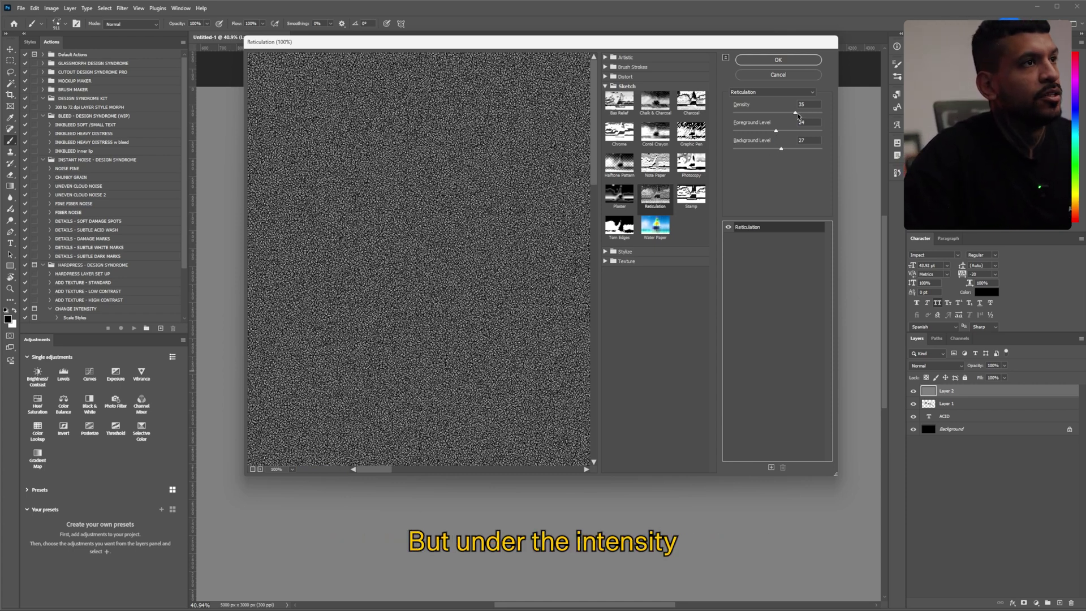
{"action": "left_click_drag", "start_coordinate": [796, 114], "coordinate": [797, 113]}
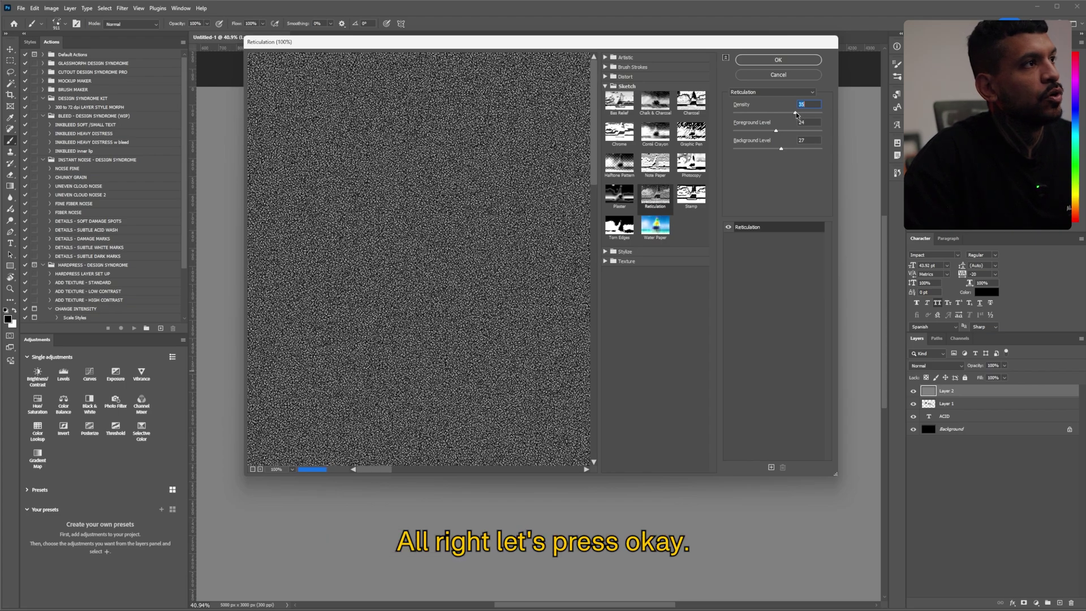
{"action": "left_click", "coordinate": [779, 59]}
{"action": "scroll", "coordinate": [594, 326], "scroll_direction": "up", "scroll_amount": 2}
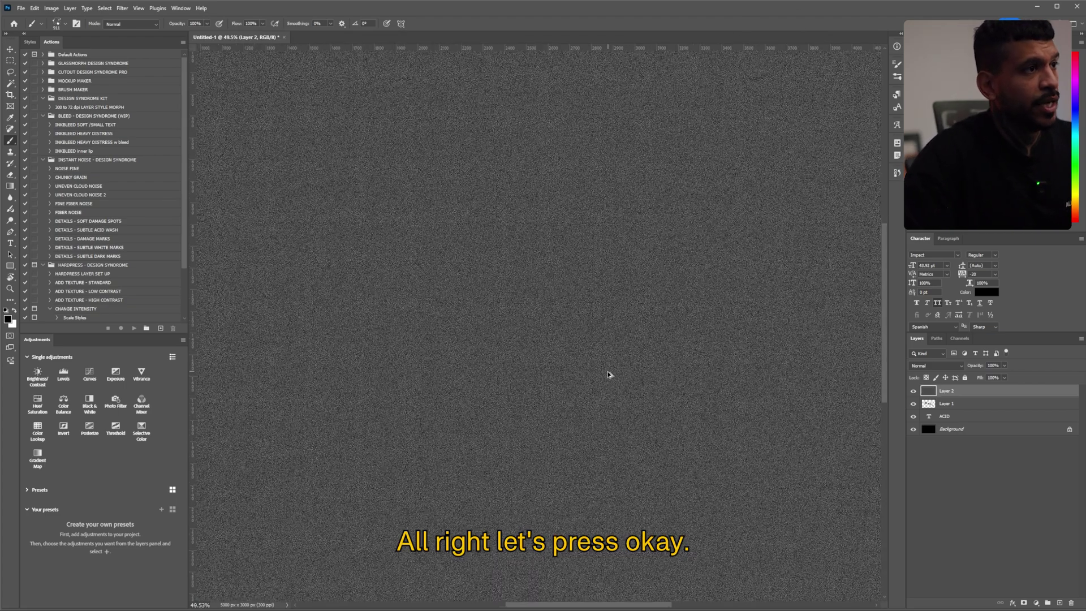
{"action": "scroll", "coordinate": [593, 326], "scroll_direction": "up", "scroll_amount": 8}
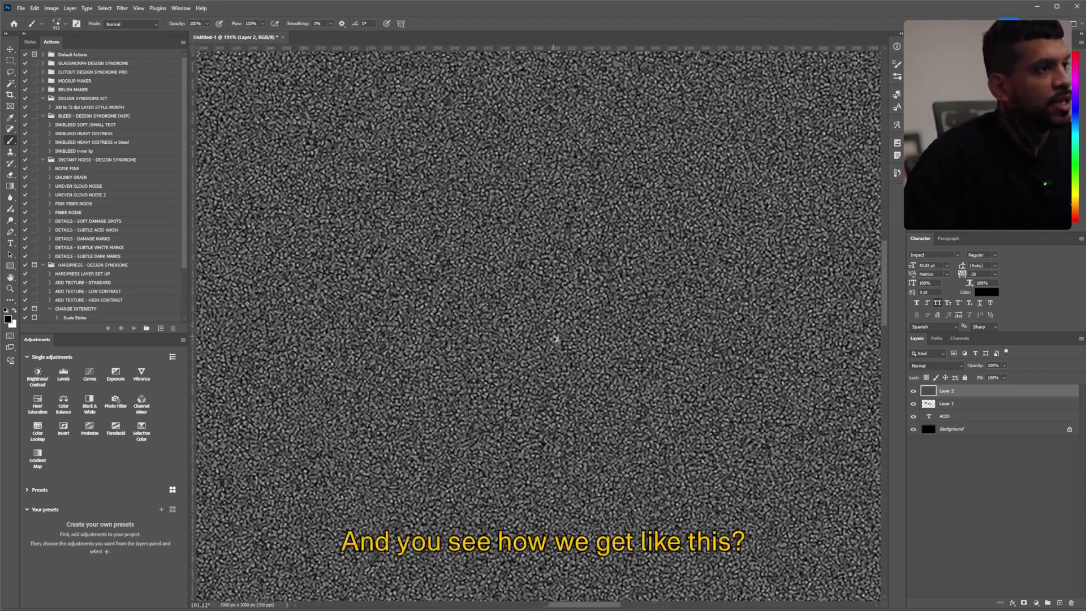
{"action": "scroll", "coordinate": [554, 339], "scroll_direction": "down", "scroll_amount": 1}
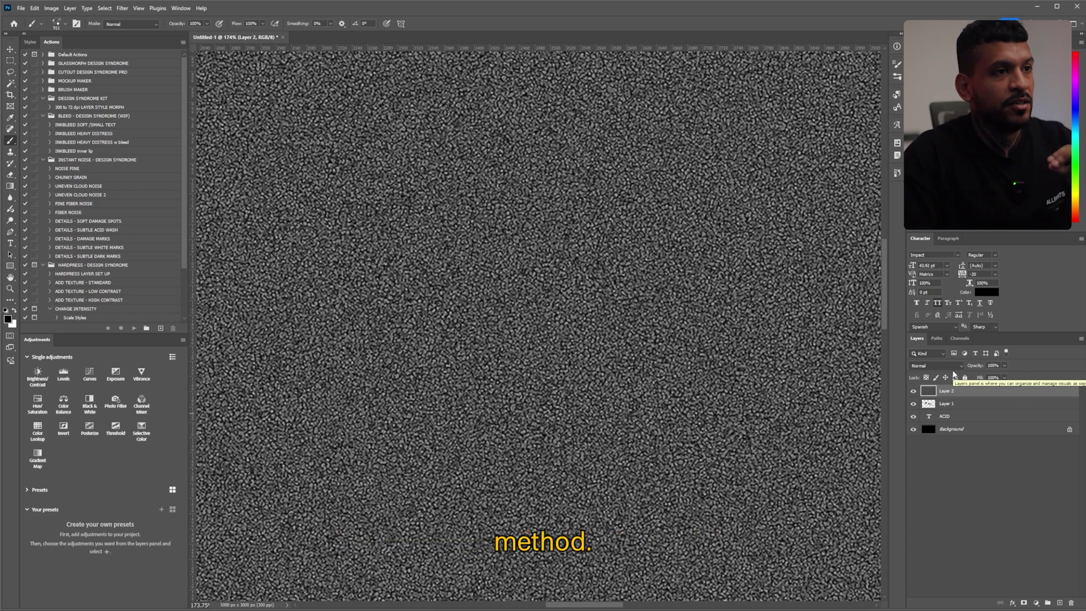
- Set Layer 2 to Hard Mix blending with 65% fill
{"action": "left_click", "coordinate": [952, 367]}
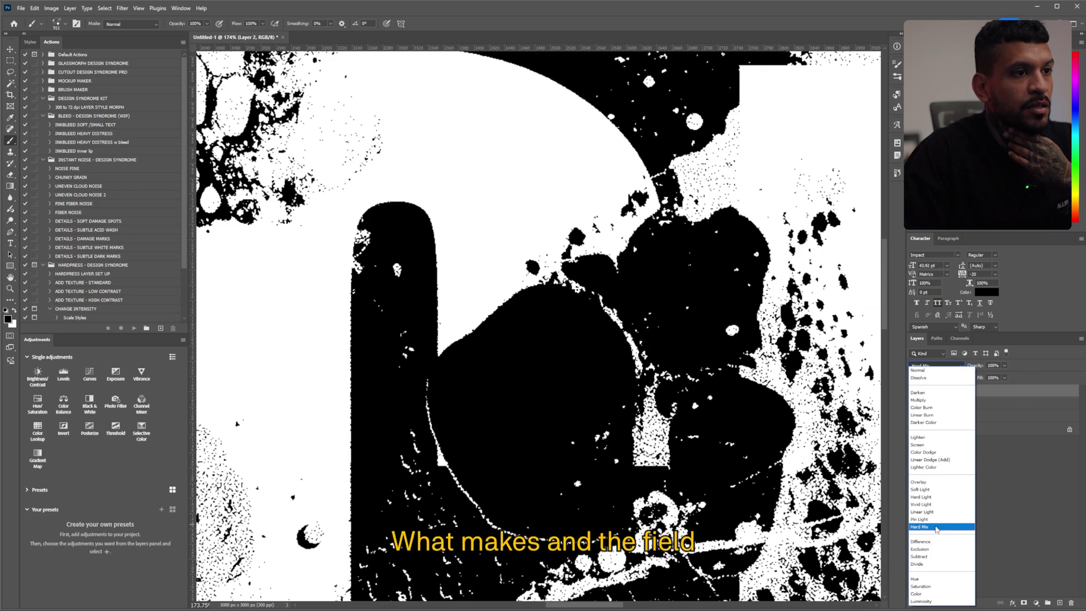
{"action": "left_click", "coordinate": [937, 526]}
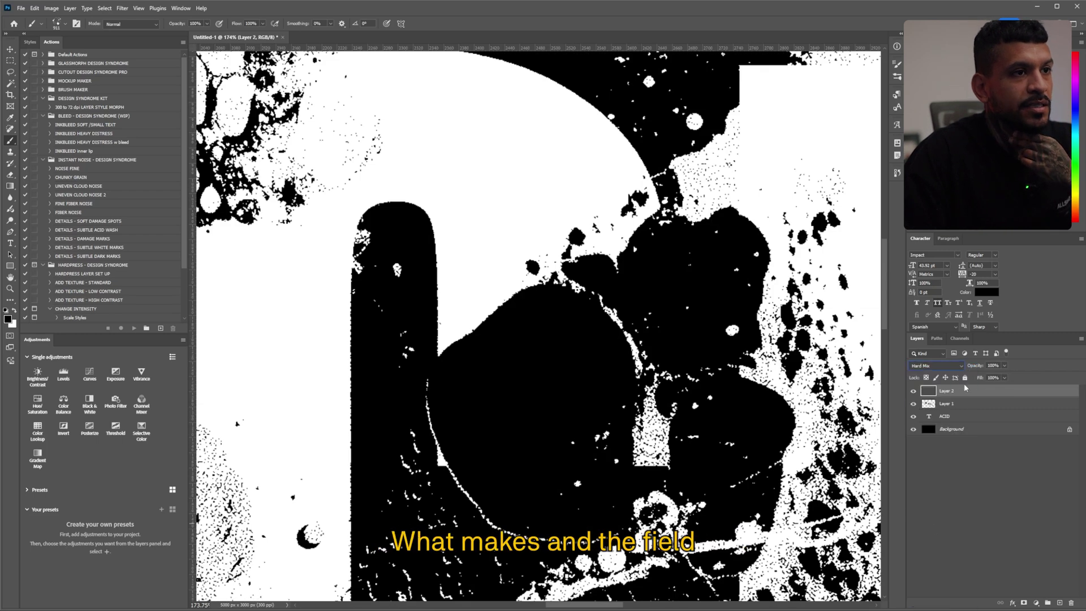
{"action": "left_click_drag", "start_coordinate": [1004, 377], "coordinate": [994, 389]}
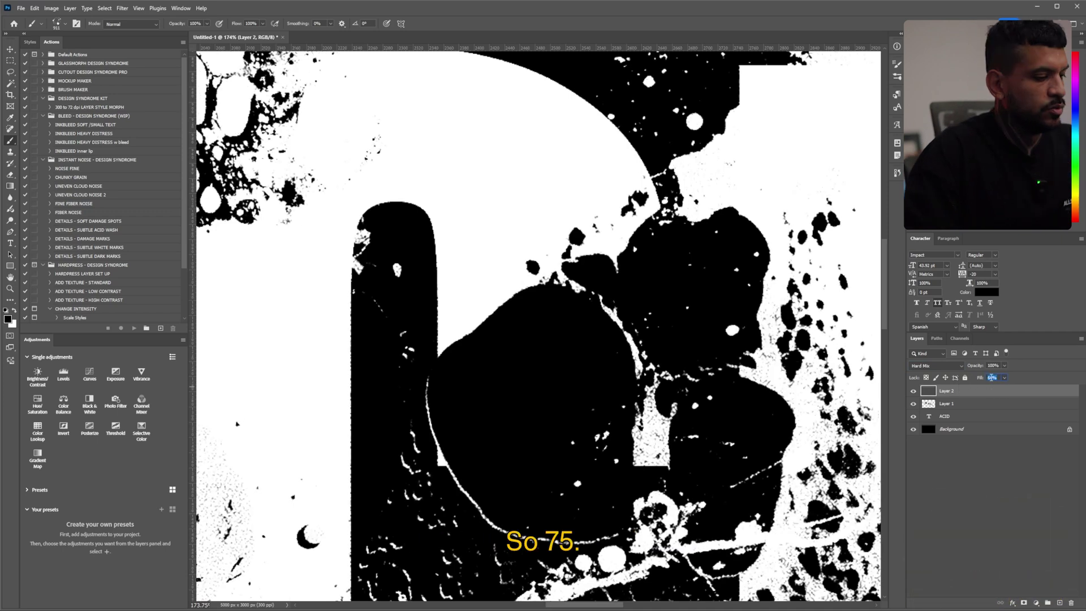
{"action": "type", "text": "65"}
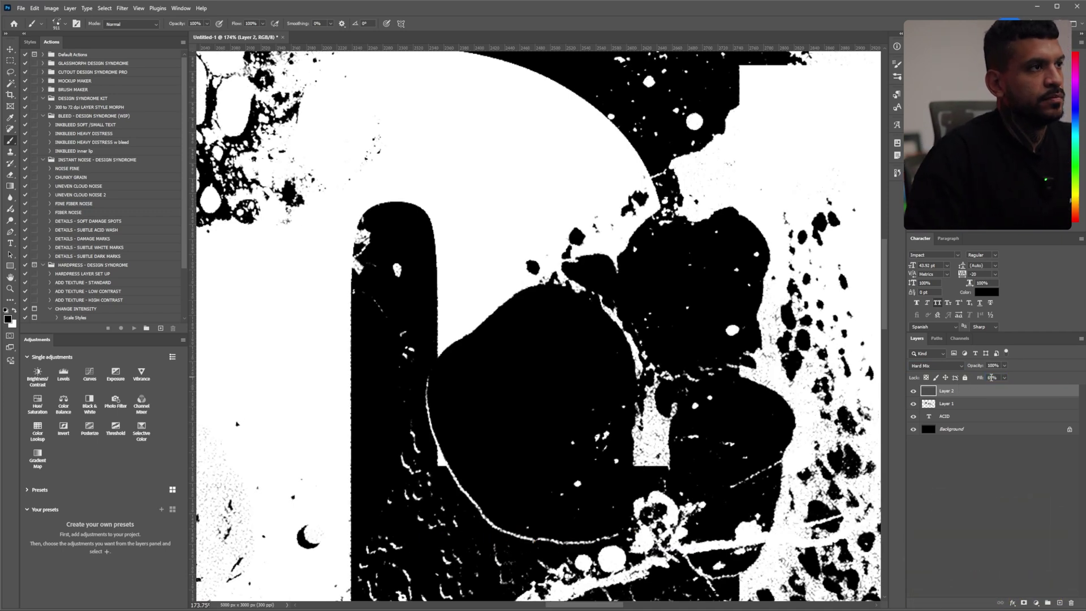
{"action": "left_click", "coordinate": [996, 377]}
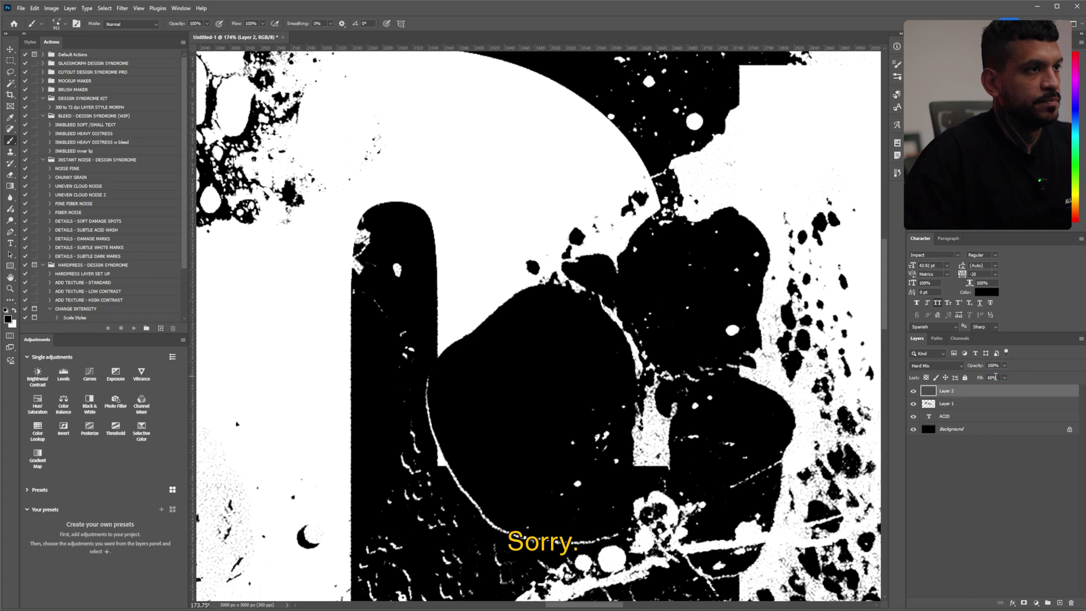
- Pan and zoom around the canvas to inspect the gritty ACID texture
{"action": "scroll", "coordinate": [762, 396], "scroll_direction": "up", "scroll_amount": 2}
{"action": "scroll", "coordinate": [762, 396], "scroll_direction": "left", "scroll_amount": 5}
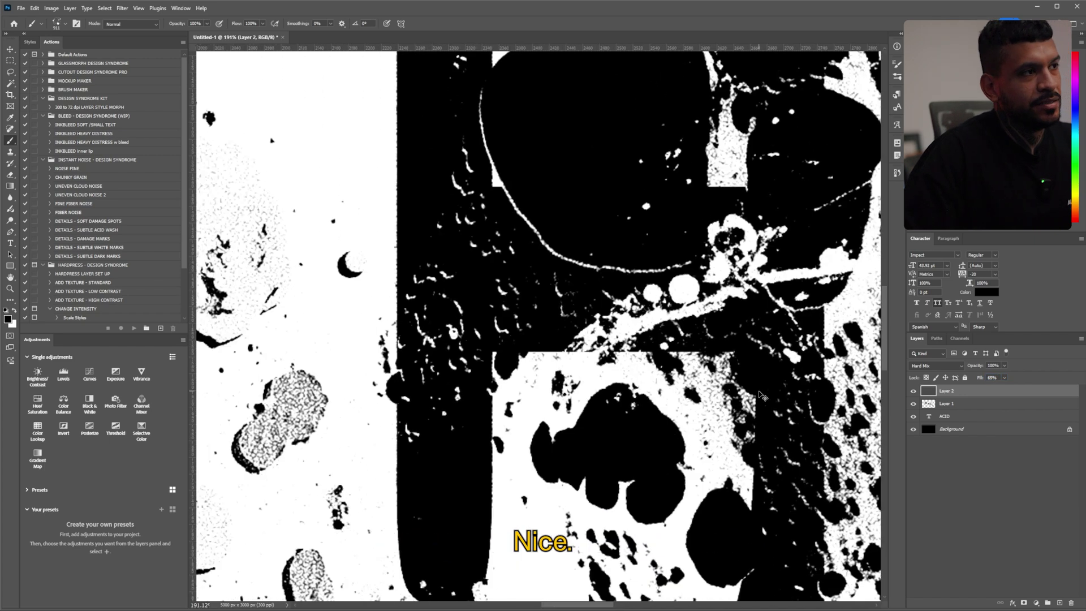
{"action": "scroll", "coordinate": [552, 402], "scroll_direction": "left", "scroll_amount": 5}
{"action": "scroll", "coordinate": [475, 427], "scroll_direction": "down", "scroll_amount": 3}
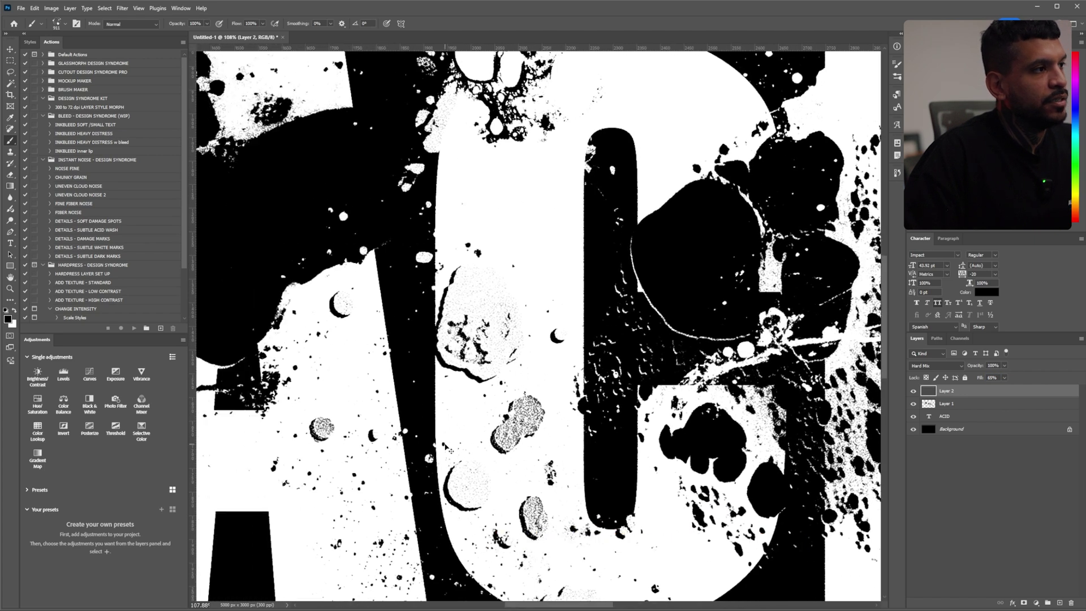
{"action": "scroll", "coordinate": [445, 447], "scroll_direction": "left", "scroll_amount": 5}
{"action": "scroll", "coordinate": [340, 328], "scroll_direction": "up", "scroll_amount": 3}
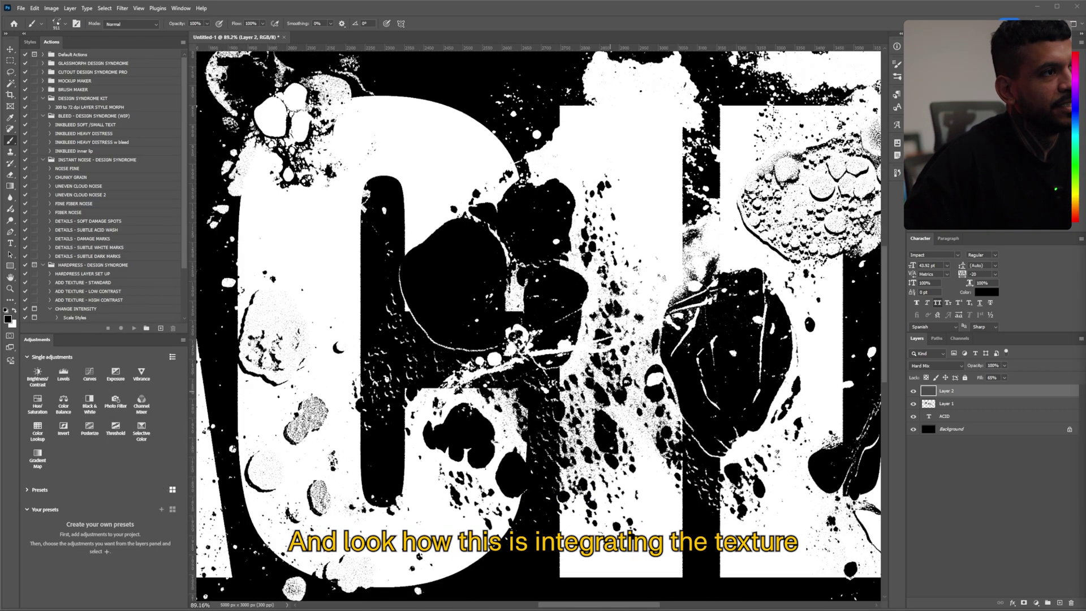
{"action": "scroll", "coordinate": [538, 323], "scroll_direction": "down", "scroll_amount": 2}
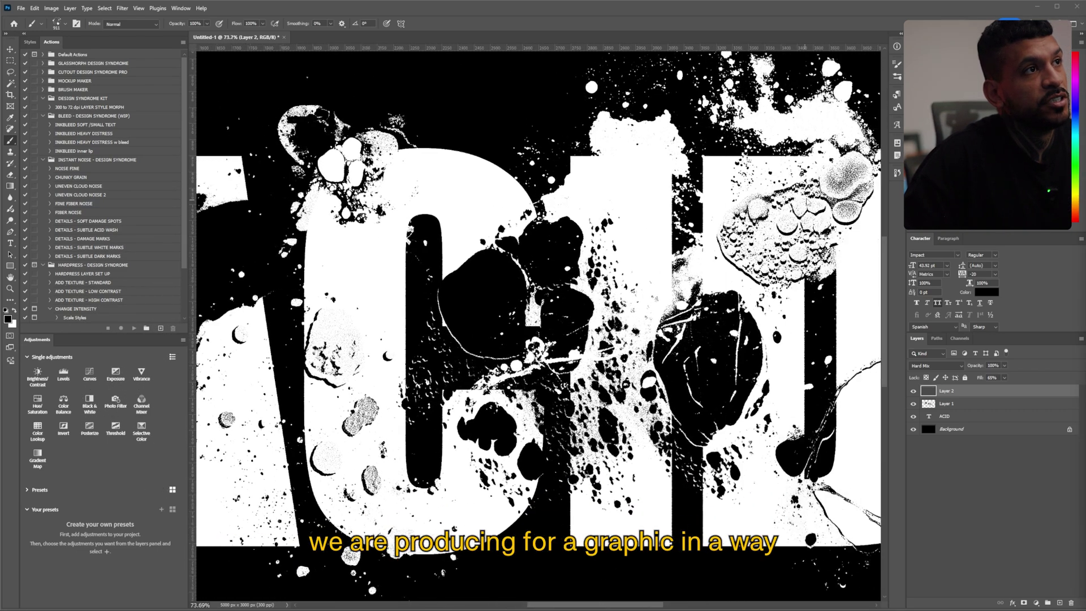
{"action": "scroll", "coordinate": [753, 237], "scroll_direction": "up", "scroll_amount": 4}
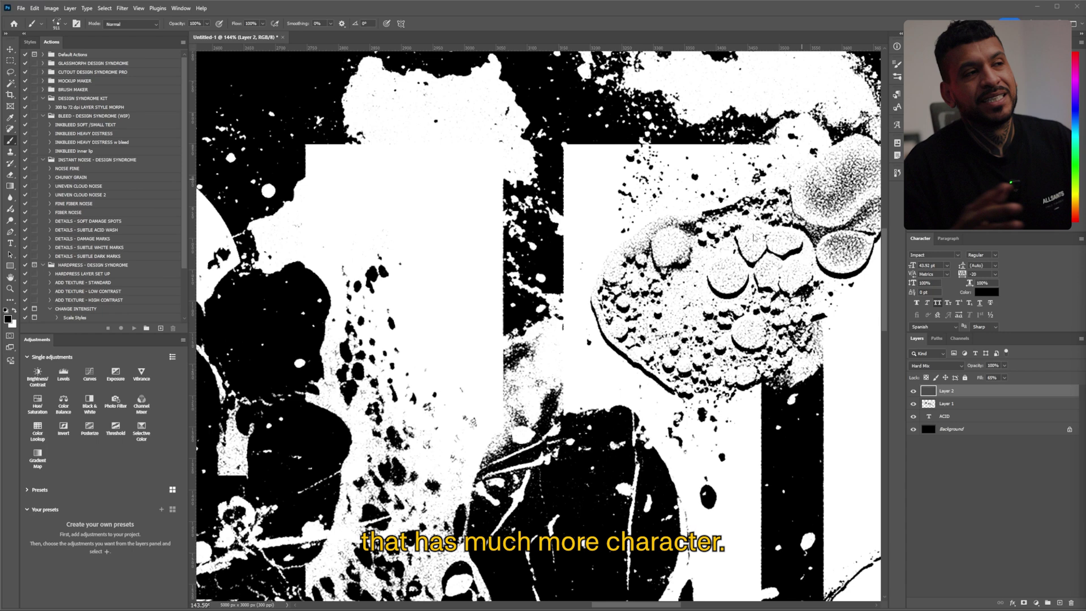
{"action": "scroll", "coordinate": [753, 238], "scroll_direction": "down", "scroll_amount": 5}
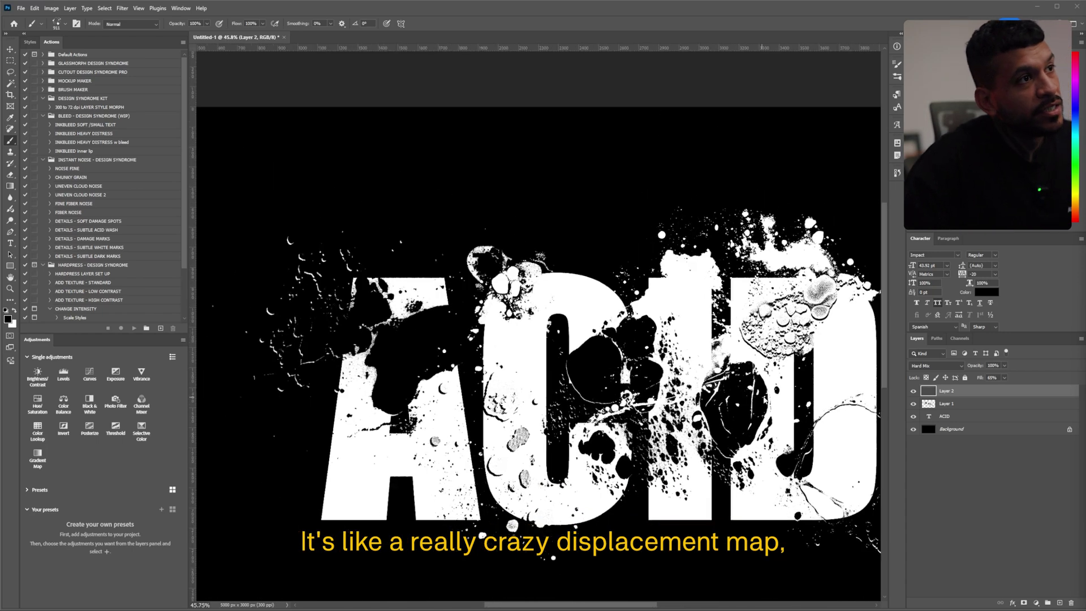
{"action": "scroll", "coordinate": [764, 398], "scroll_direction": "up", "scroll_amount": 2}
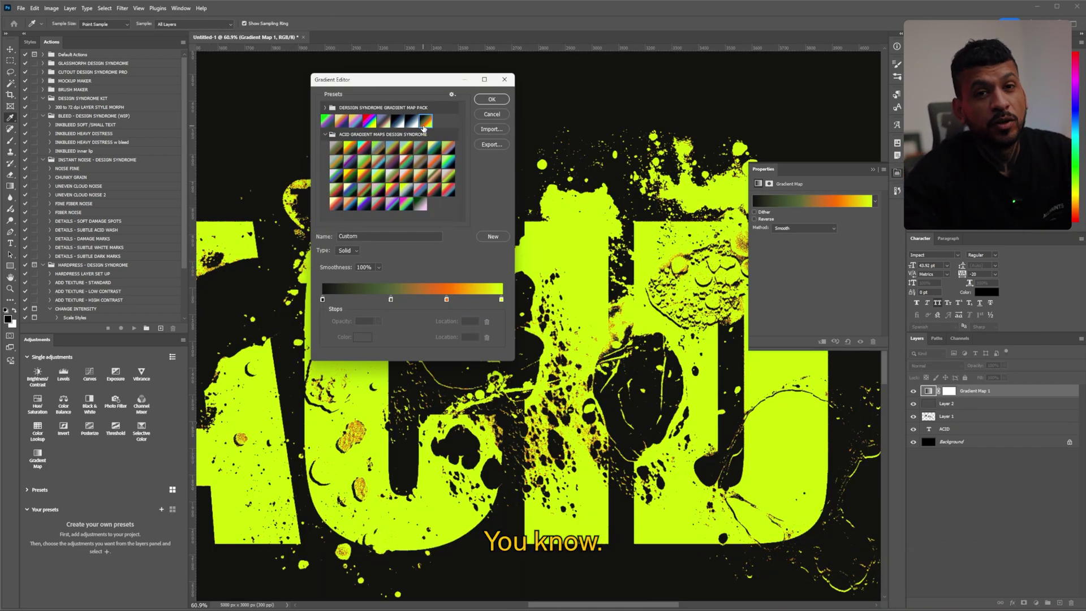
- Try several acid gradient presets, settling on the dark orange-to-yellow one
{"action": "left_click", "coordinate": [337, 161]}
{"action": "left_click", "coordinate": [351, 161]}
{"action": "left_click", "coordinate": [366, 160]}
{"action": "left_click", "coordinate": [378, 161]}
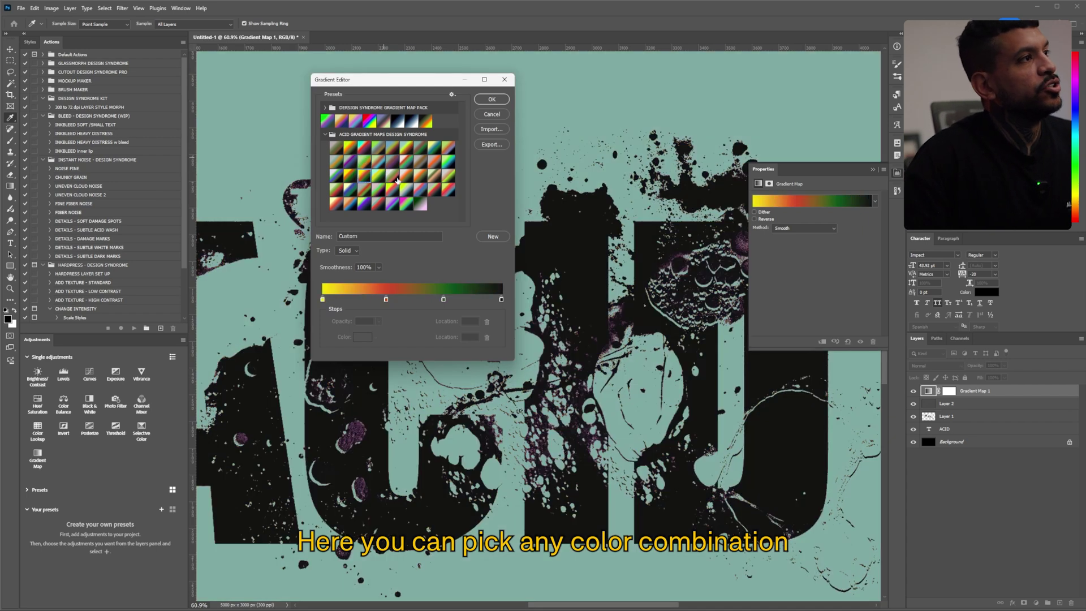
{"action": "left_click", "coordinate": [392, 161]}
{"action": "left_click", "coordinate": [408, 162]}
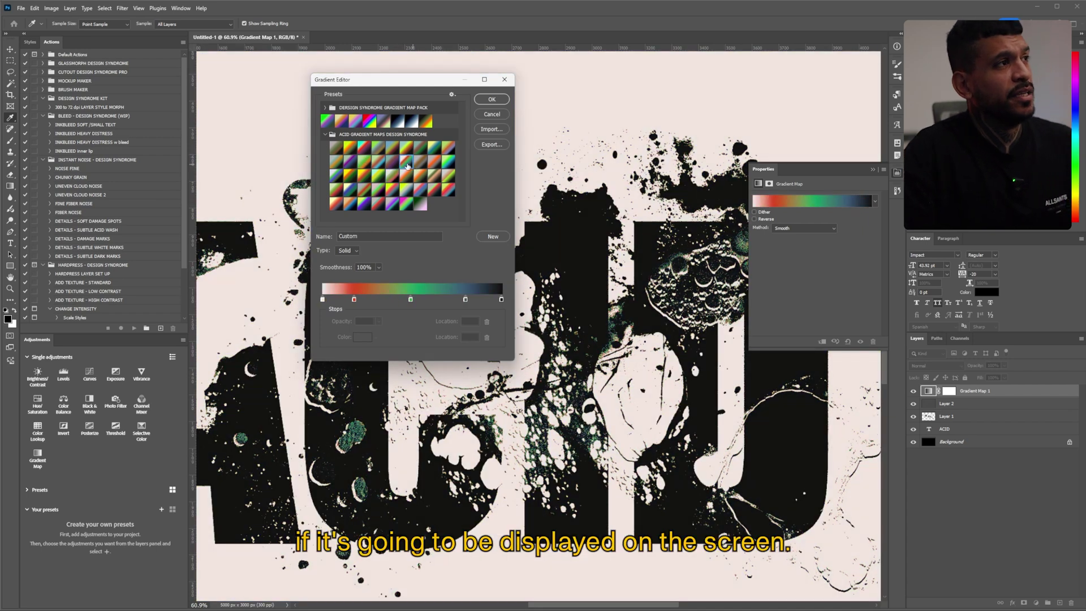
{"action": "left_click", "coordinate": [381, 177]}
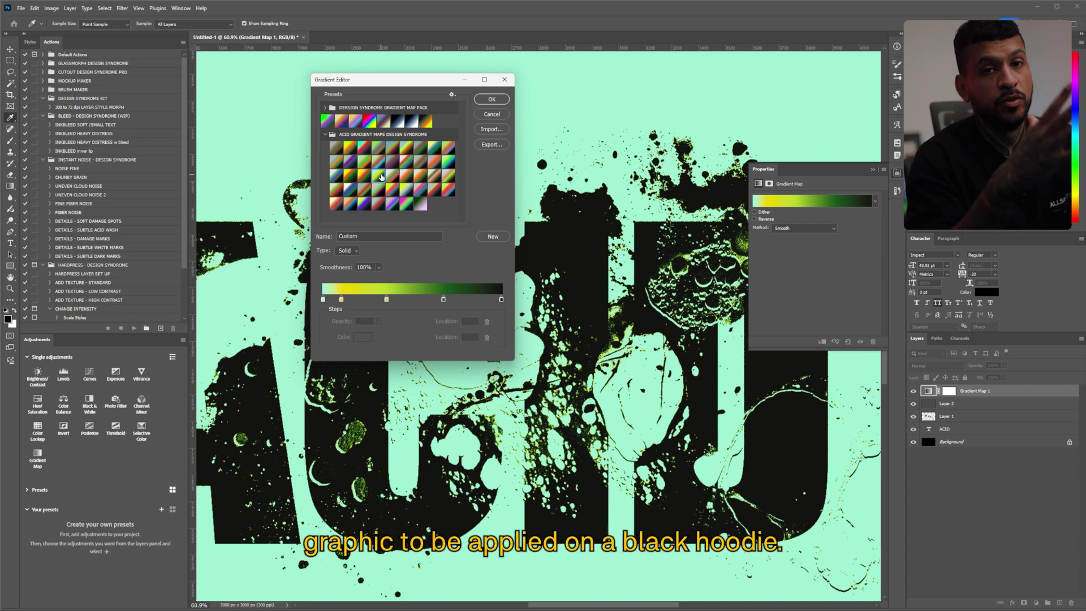
{"action": "left_click", "coordinate": [426, 121]}
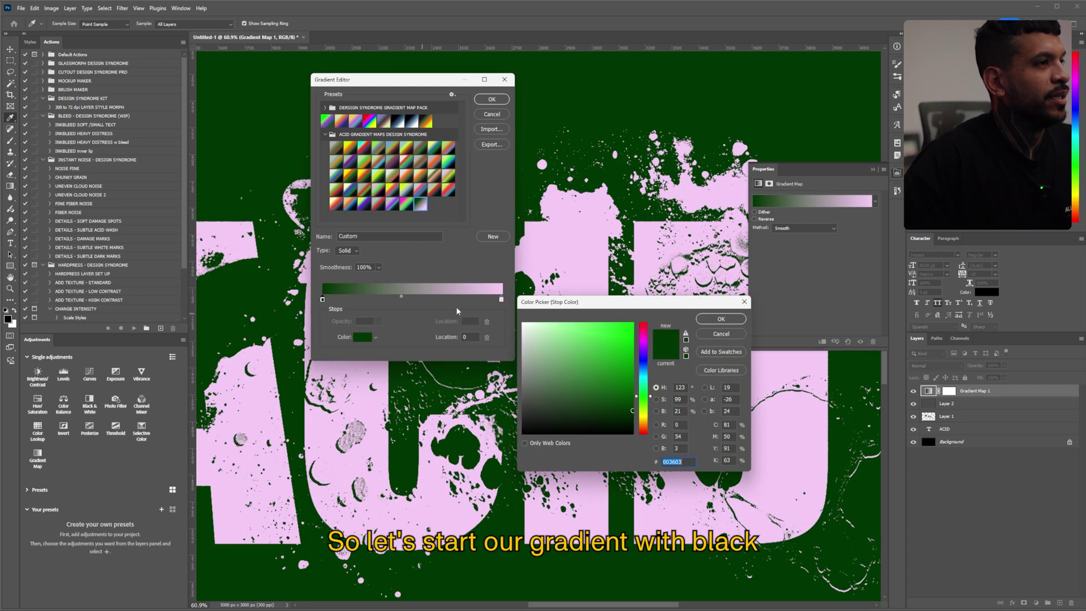
- Set the left gradient stop to black and add a dark green stop at location 23
{"action": "left_click_drag", "start_coordinate": [574, 376], "coordinate": [516, 447]}
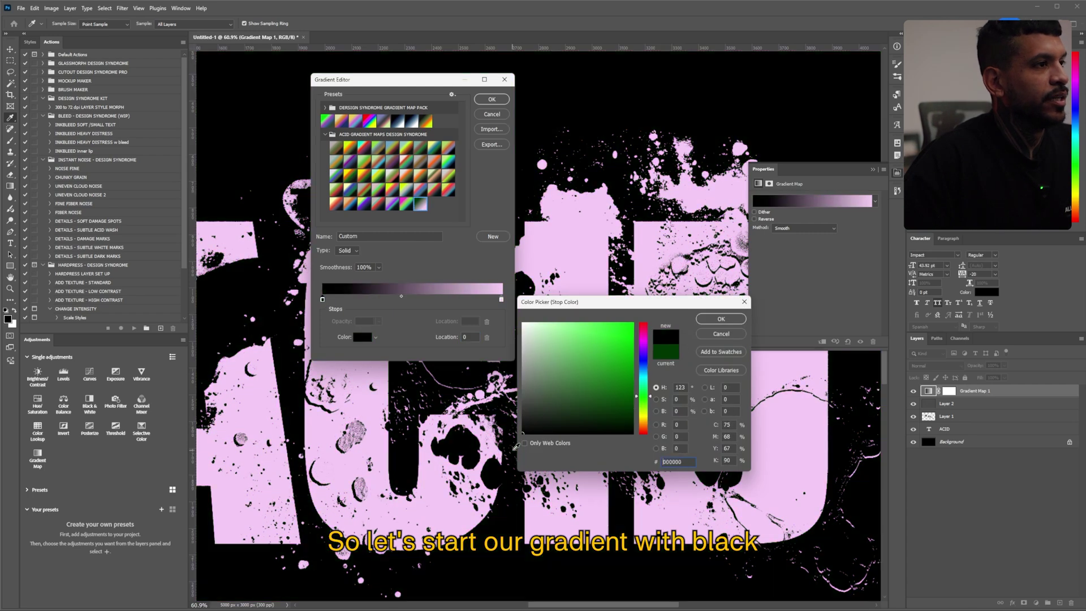
{"action": "left_click", "coordinate": [719, 320]}
{"action": "left_click_drag", "start_coordinate": [356, 299], "coordinate": [363, 299]}
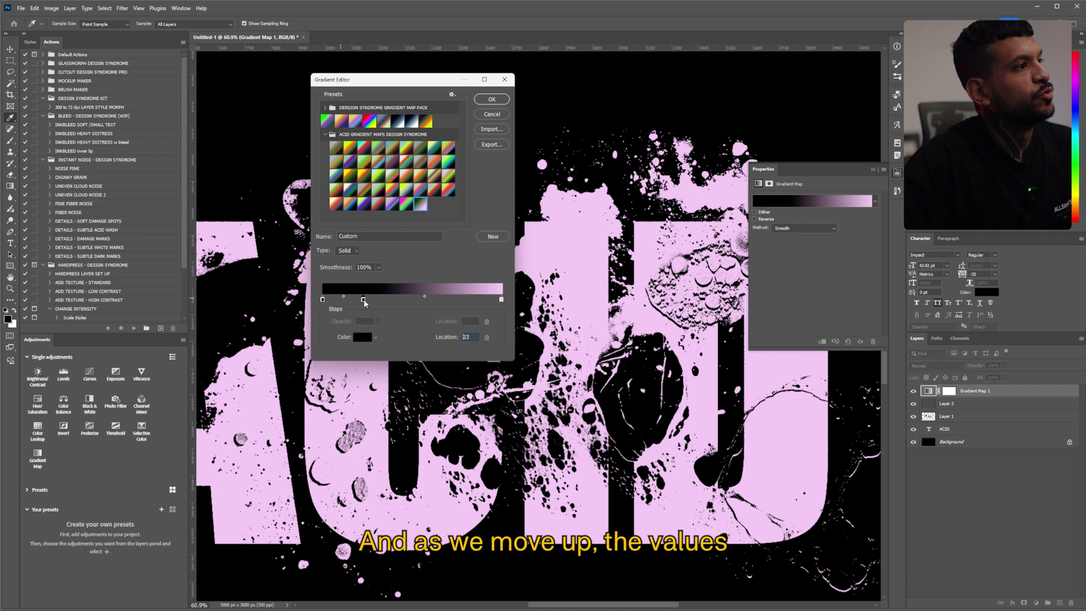
{"action": "double_click", "coordinate": [363, 300]}
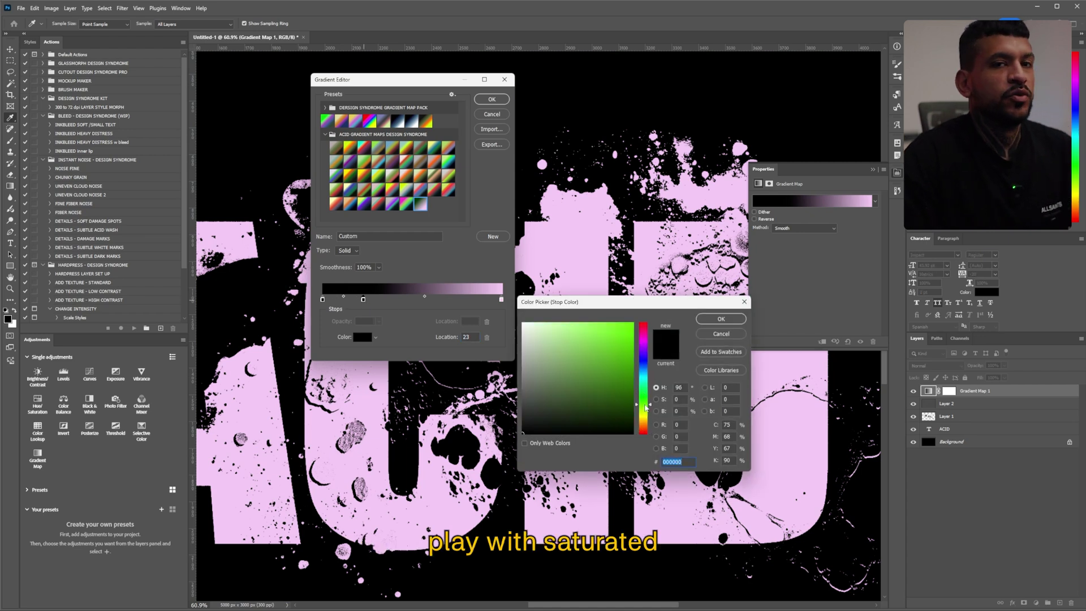
{"action": "left_click_drag", "start_coordinate": [615, 403], "coordinate": [599, 406]}
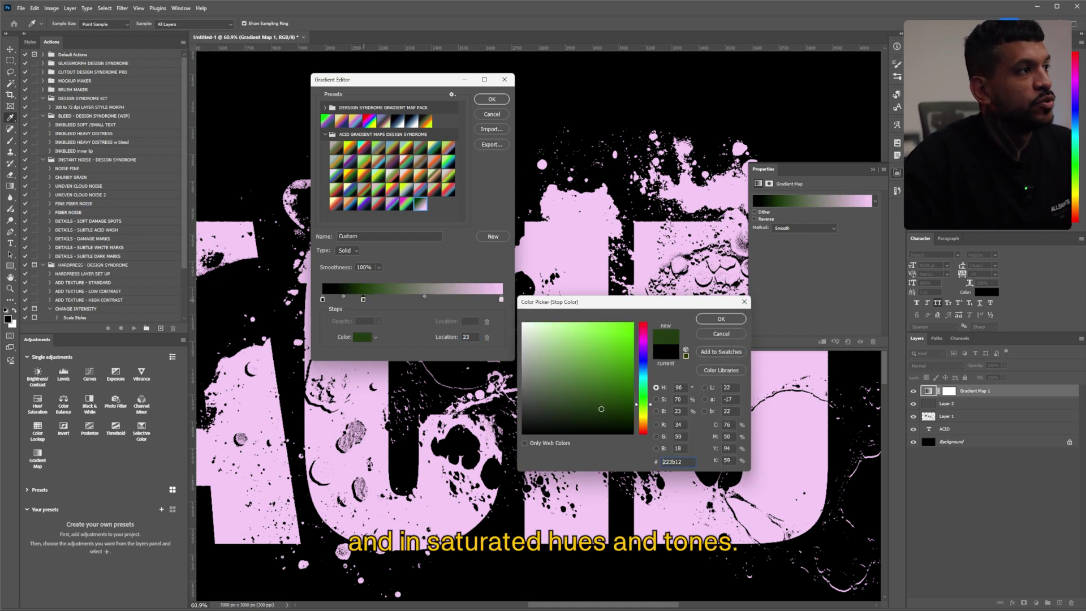
- Add an orange stop (e4461c) at location 77 in the gradient
{"action": "left_click", "coordinate": [720, 319]}
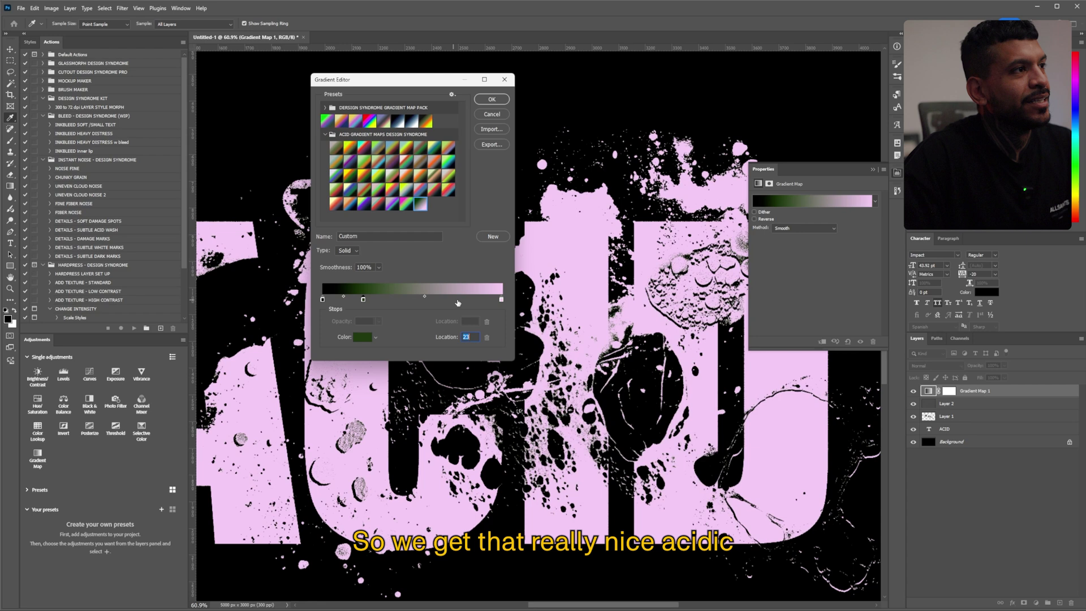
{"action": "double_click", "coordinate": [461, 300]}
{"action": "left_click_drag", "start_coordinate": [646, 404], "coordinate": [647, 425]}
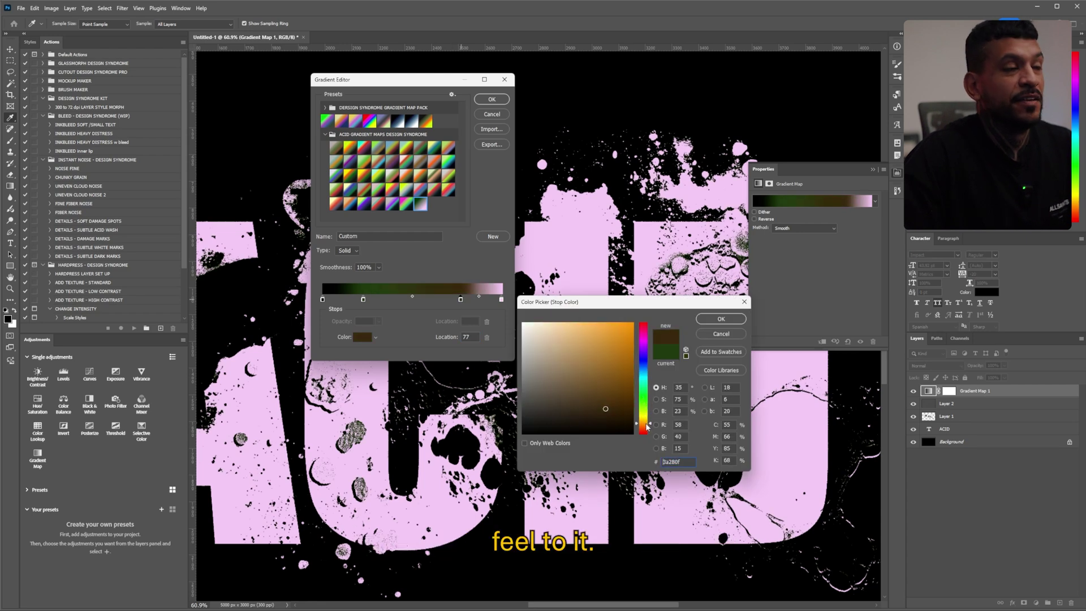
{"action": "type", "text": "e4461c"}
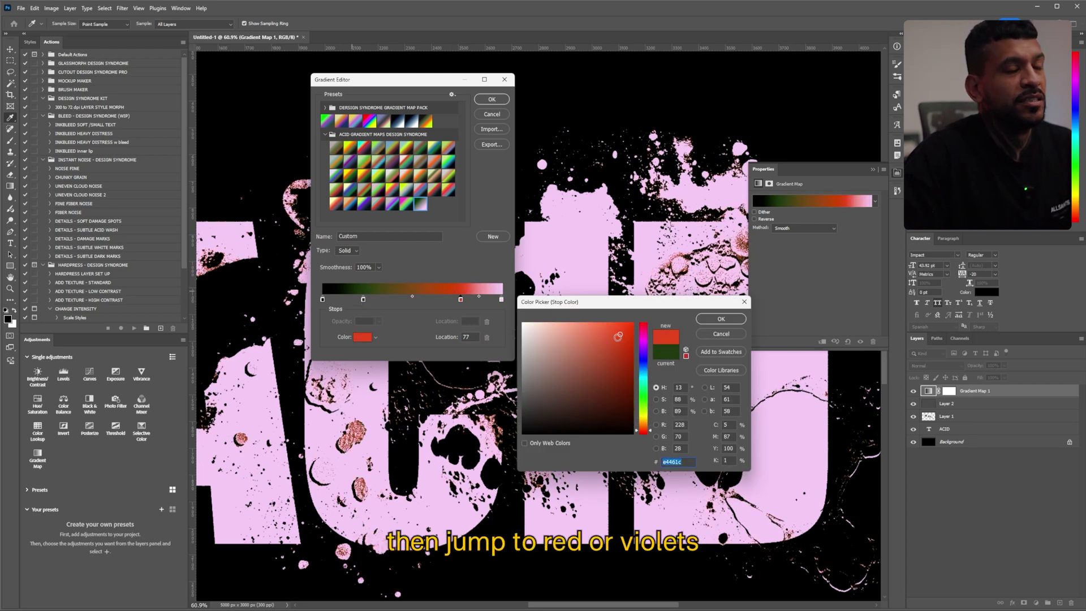
{"action": "left_click_drag", "start_coordinate": [646, 380], "coordinate": [648, 434]}
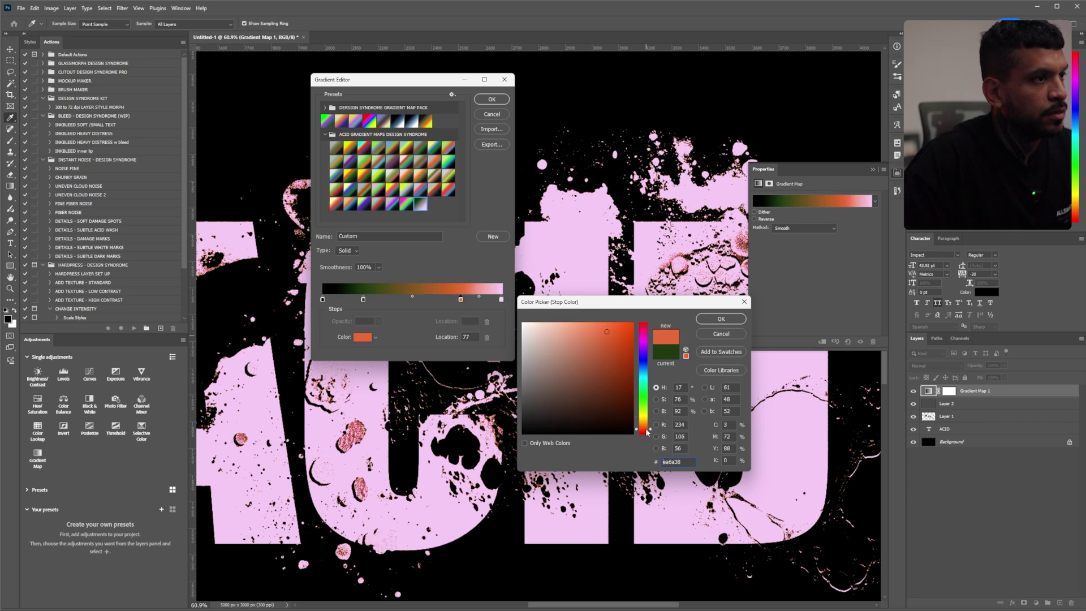
- Change the brightest gradient stop to a light grey
{"action": "left_click", "coordinate": [541, 327]}
{"action": "left_click", "coordinate": [526, 329]}
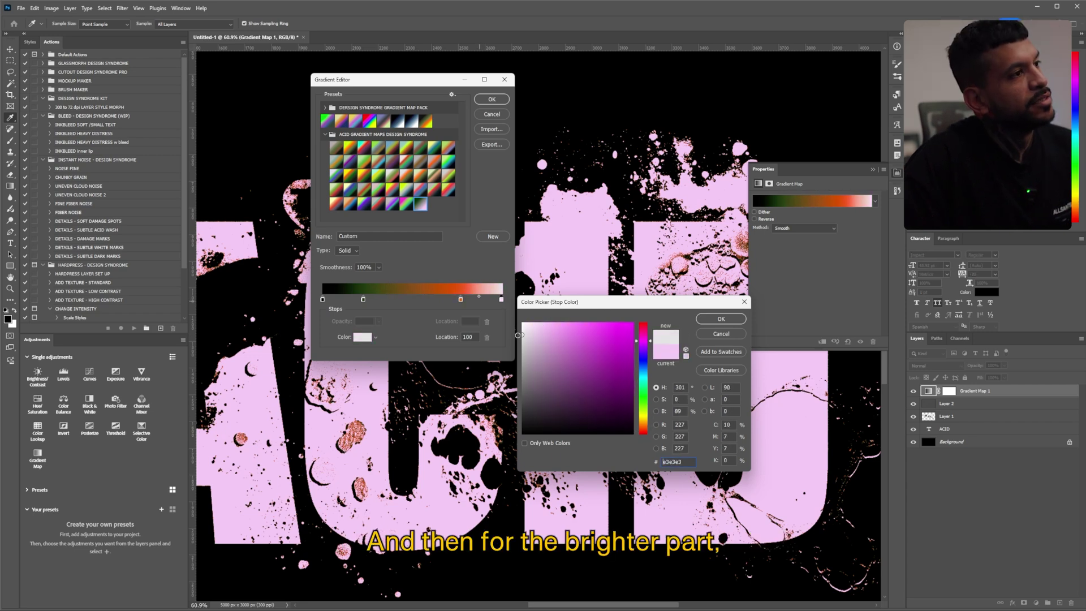
{"action": "left_click_drag", "start_coordinate": [518, 334], "coordinate": [513, 345]}
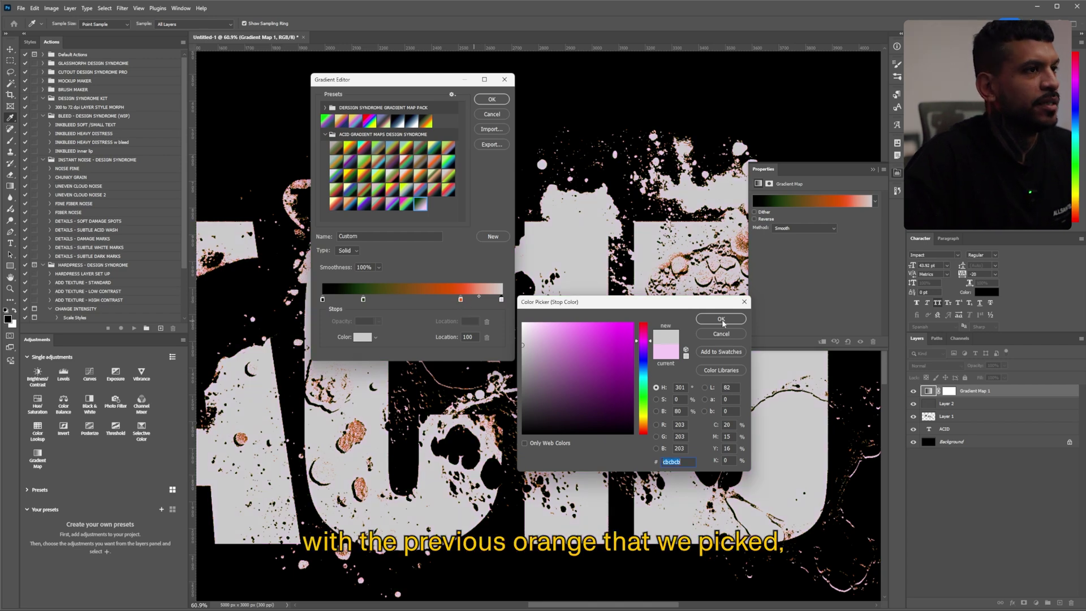
{"action": "left_click", "coordinate": [708, 320]}
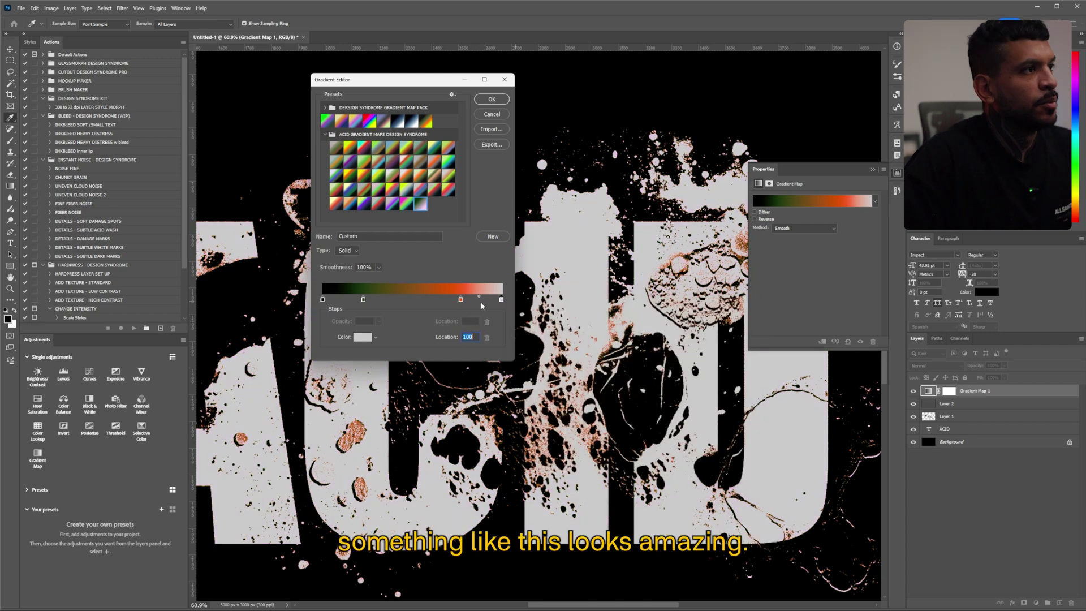
- Move the green stop to 34 and orange to 71, apply, and select the ACID layer
{"action": "left_click_drag", "start_coordinate": [364, 299], "coordinate": [382, 300]}
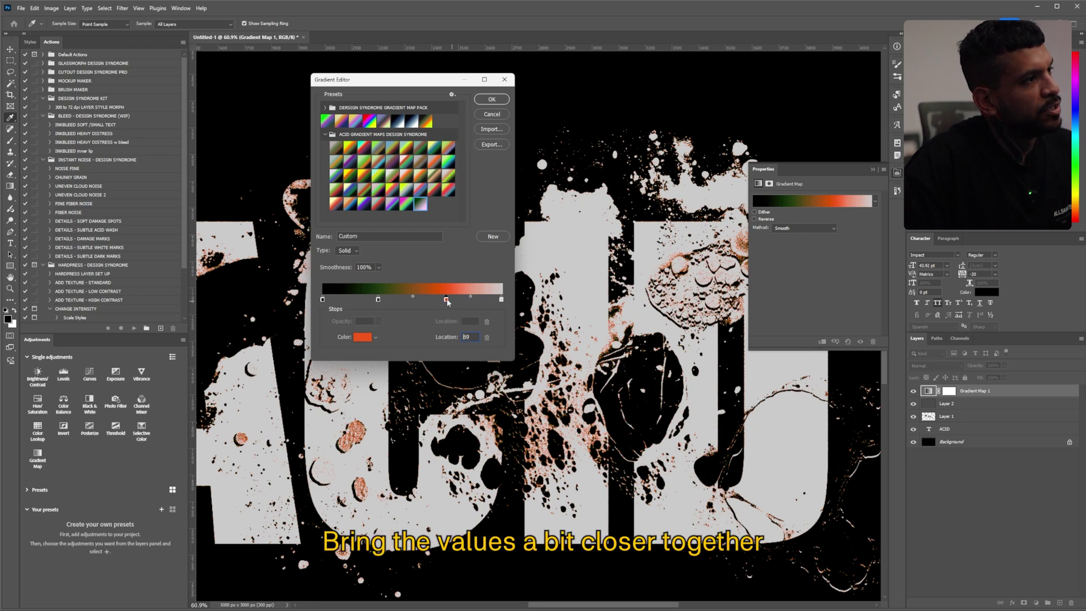
{"action": "left_click_drag", "start_coordinate": [448, 303], "coordinate": [450, 303]}
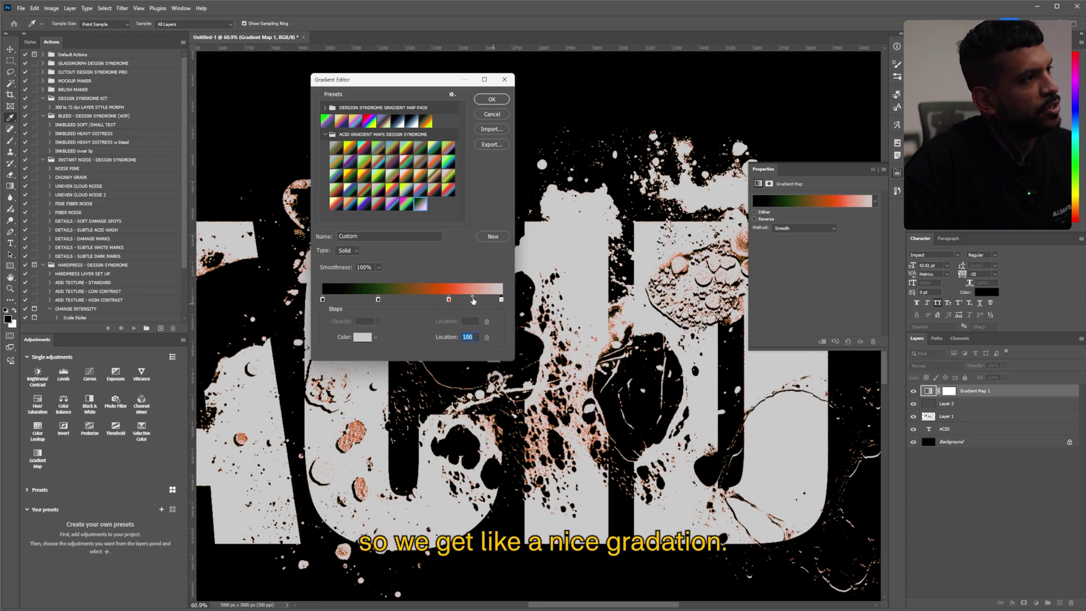
{"action": "left_click_drag", "start_coordinate": [430, 79], "coordinate": [444, 122]}
{"action": "left_click", "coordinate": [502, 138]}
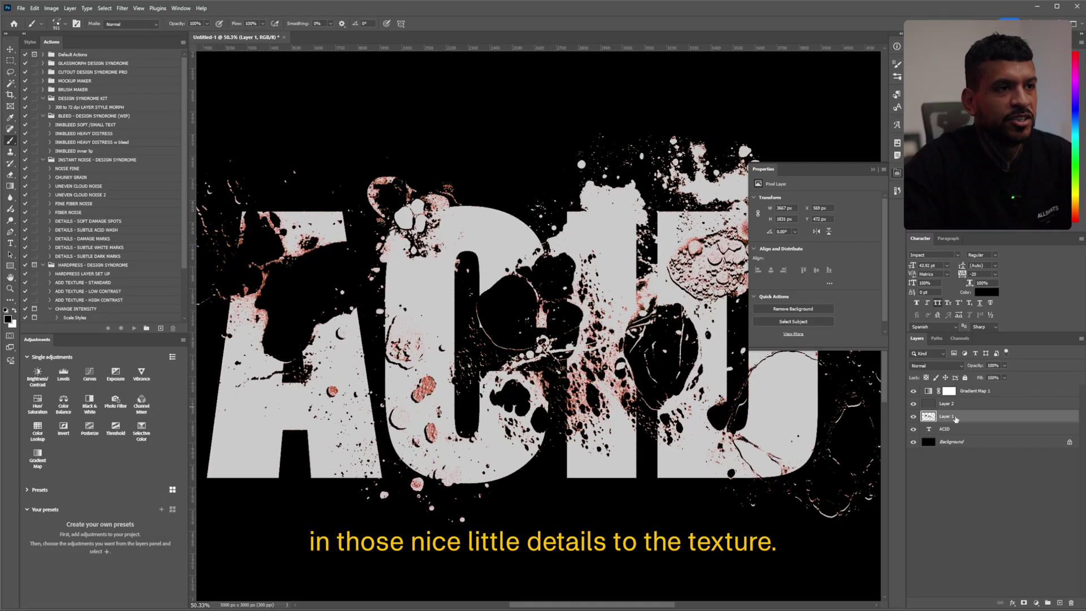
{"action": "left_click", "coordinate": [954, 429]}
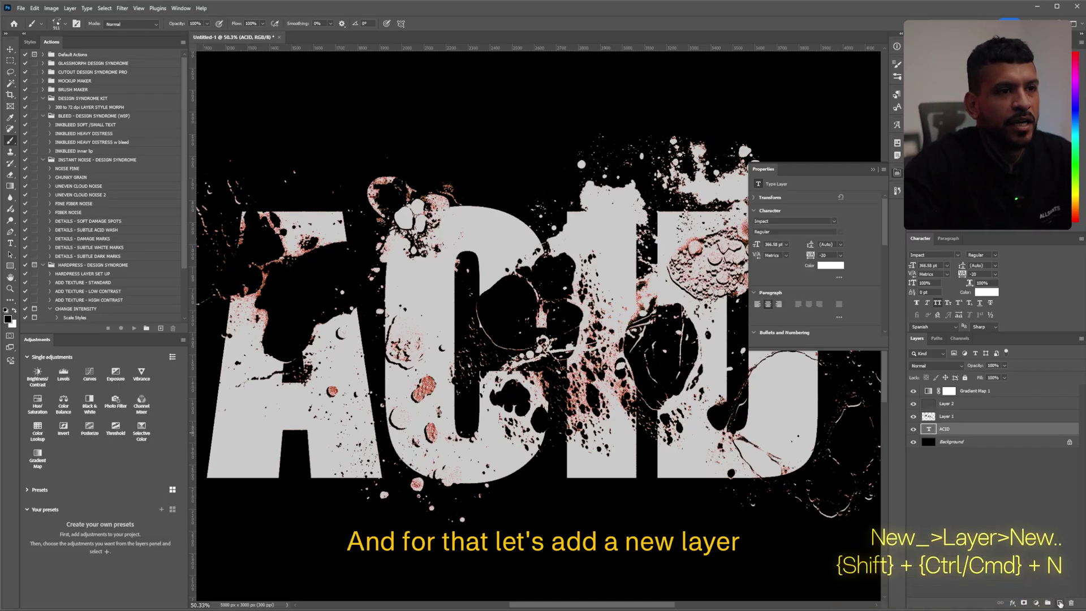
- Add a new empty layer above the ACID text layer
{"action": "left_click", "coordinate": [1060, 603]}
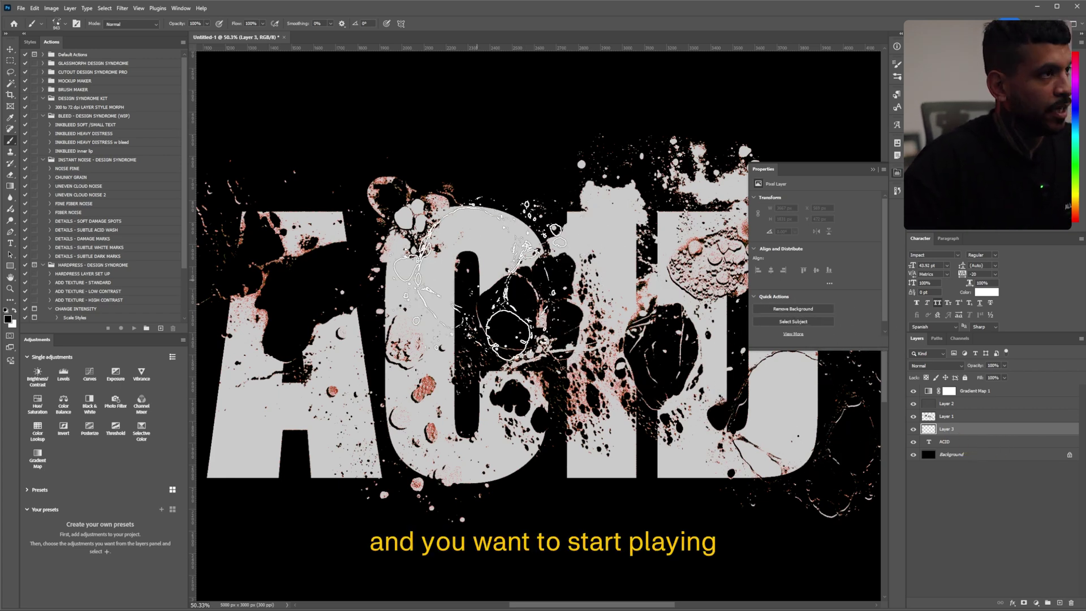
{"action": "scroll", "coordinate": [450, 260], "scroll_direction": "left", "scroll_amount": 2}
{"action": "scroll", "coordinate": [453, 215], "scroll_direction": "up", "scroll_amount": 2}
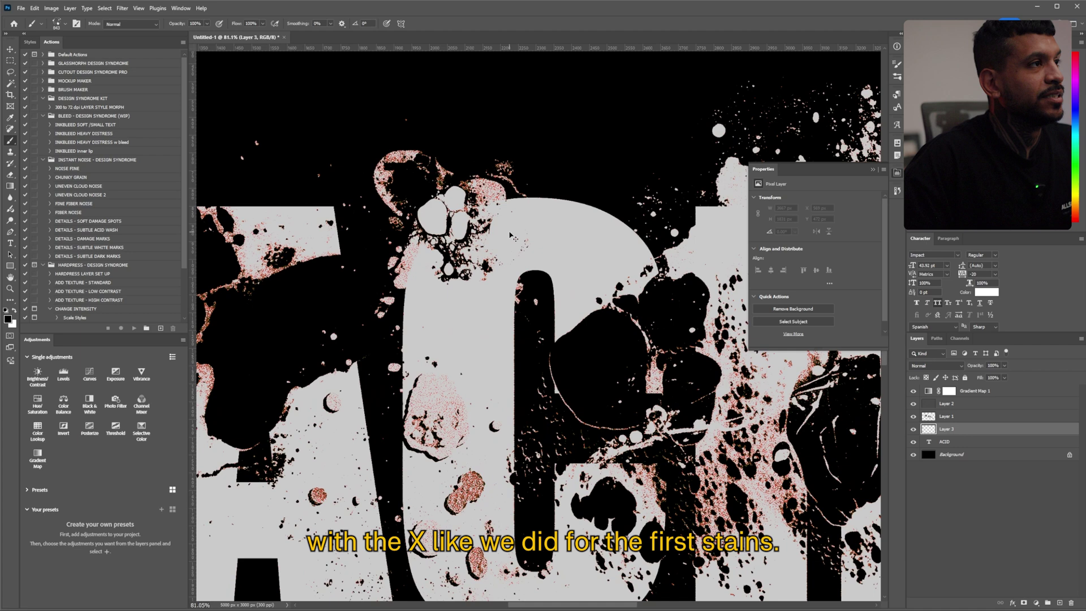
{"action": "scroll", "coordinate": [511, 236], "scroll_direction": "right", "scroll_amount": 2}
{"action": "scroll", "coordinate": [496, 239], "scroll_direction": "down", "scroll_amount": 2}
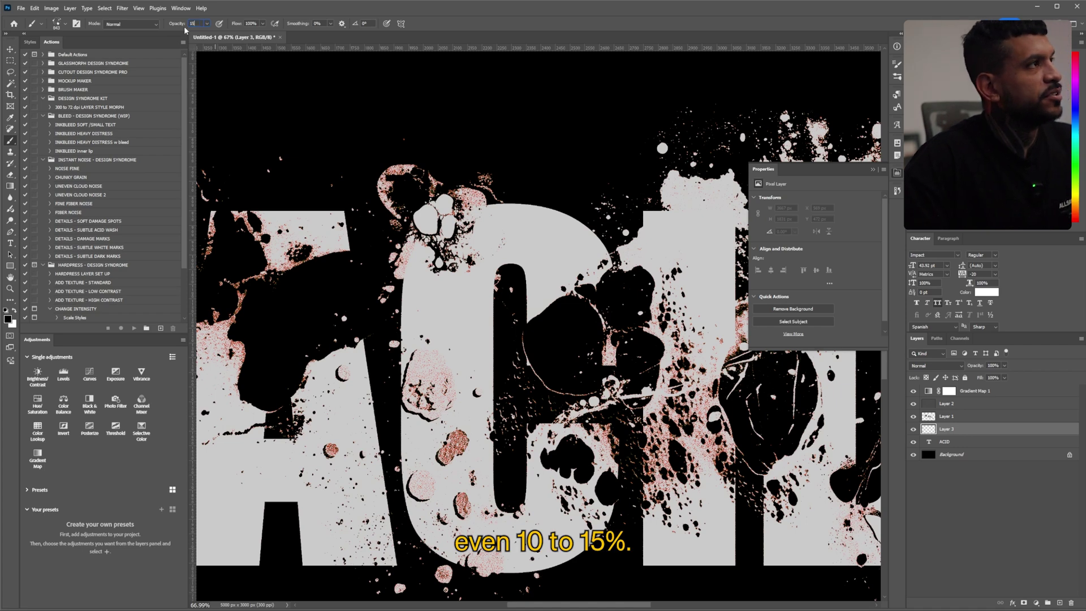
{"action": "scroll", "coordinate": [286, 120], "scroll_direction": "down", "scroll_amount": 1}
- Choose a texture brush and paint subtle acid texture across the A, C, I and D
{"action": "right_click", "coordinate": [538, 119]}
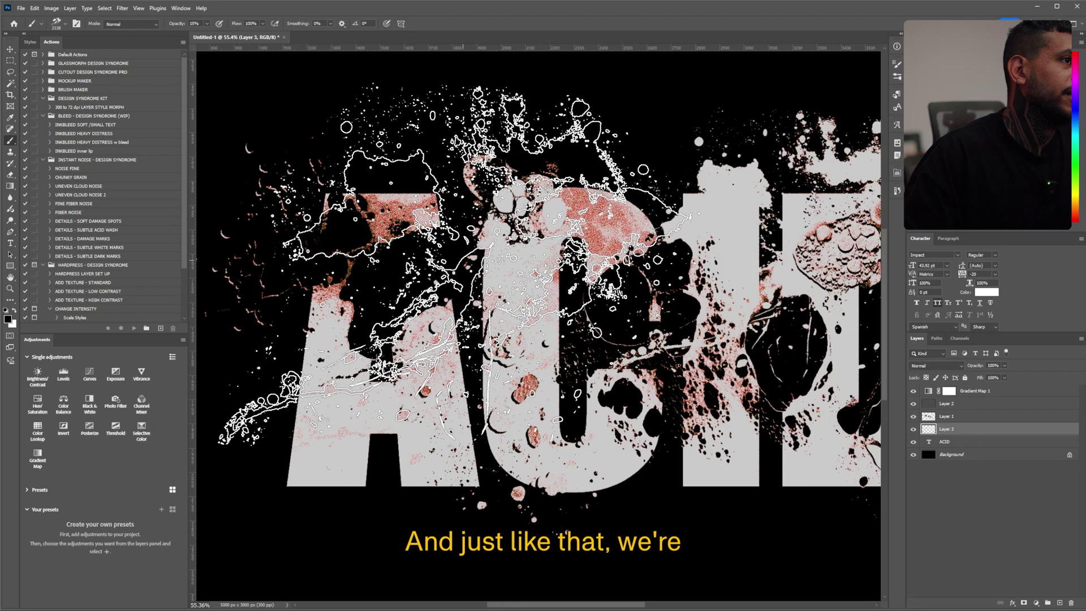
{"action": "scroll", "coordinate": [470, 265], "scroll_direction": "down", "scroll_amount": 1}
{"action": "scroll", "coordinate": [566, 339], "scroll_direction": "right", "scroll_amount": 2}
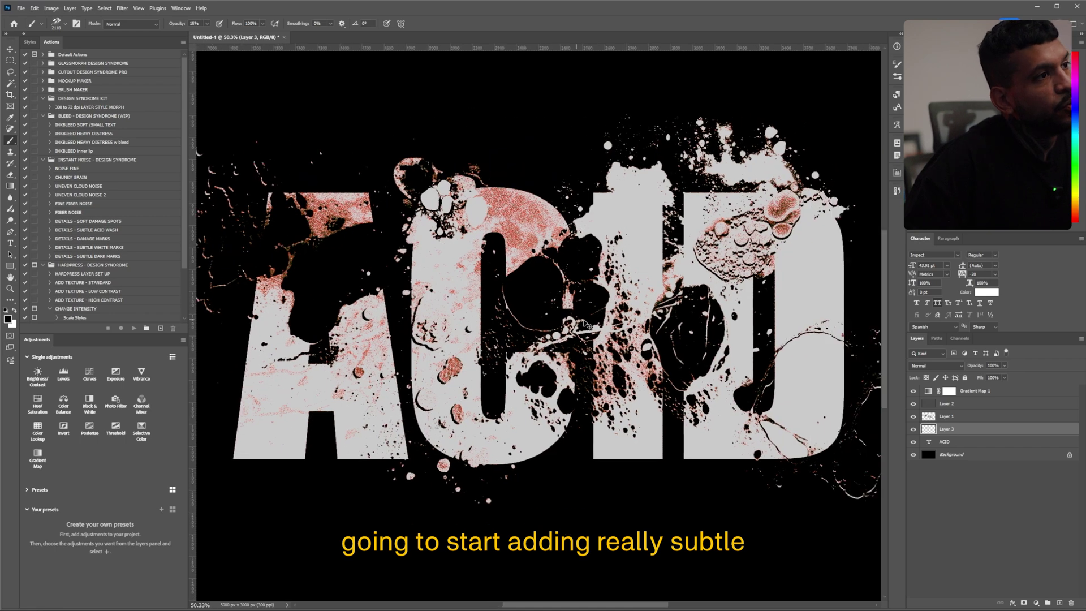
{"action": "left_click", "coordinate": [700, 377]}
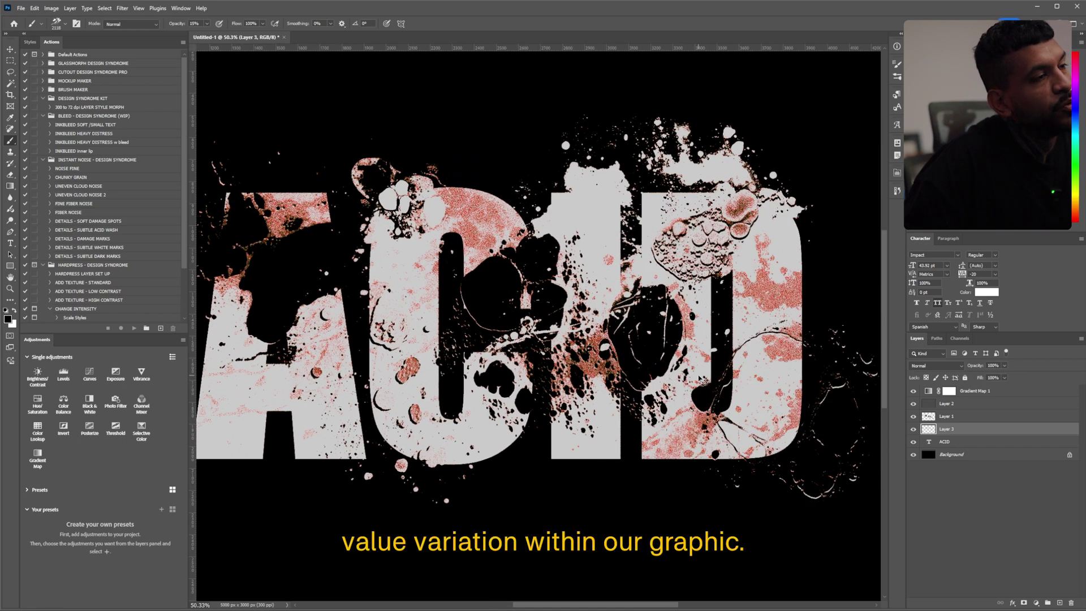
{"action": "scroll", "coordinate": [650, 329], "scroll_direction": "left", "scroll_amount": 2}
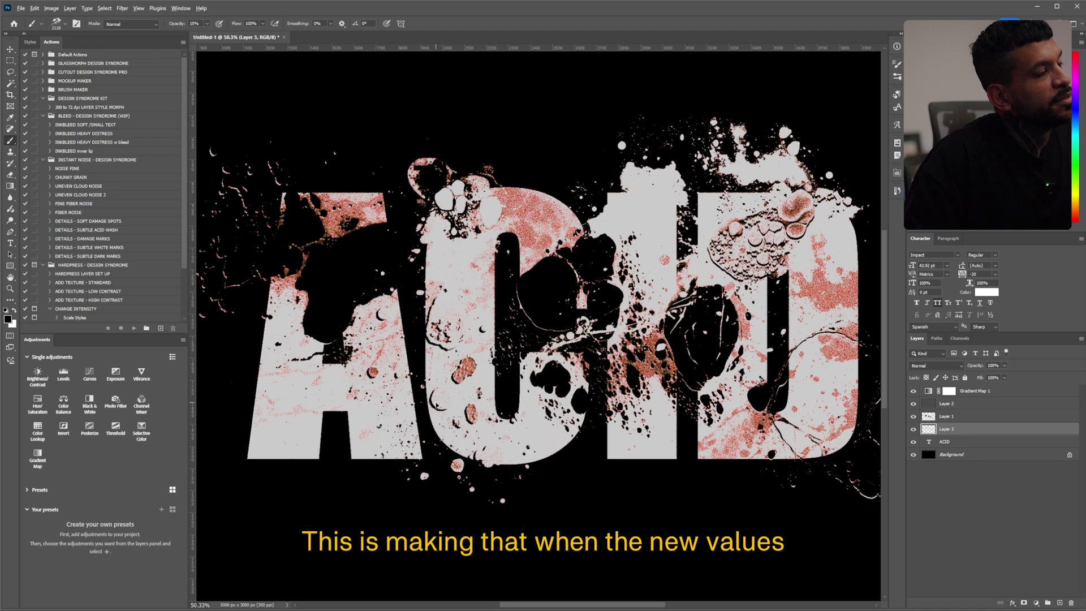
{"action": "left_click", "coordinate": [431, 407]}
{"action": "left_click_drag", "start_coordinate": [428, 410], "coordinate": [547, 421]}
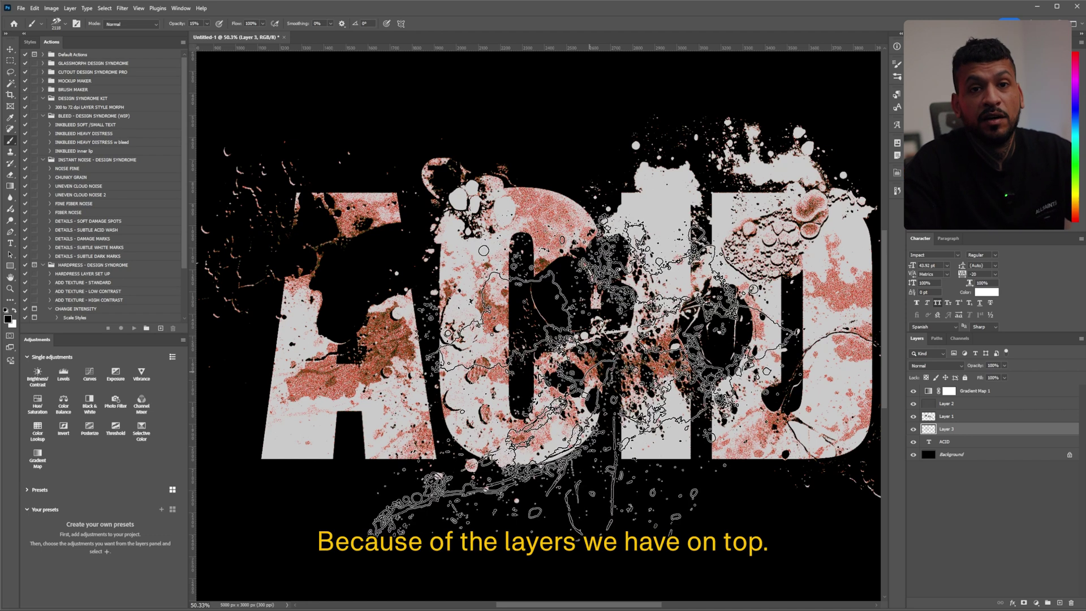
- Hide Gradient Map 1, paint black then white texture, and show Layer 2 and the gradient map again
{"action": "left_click", "coordinate": [913, 392]}
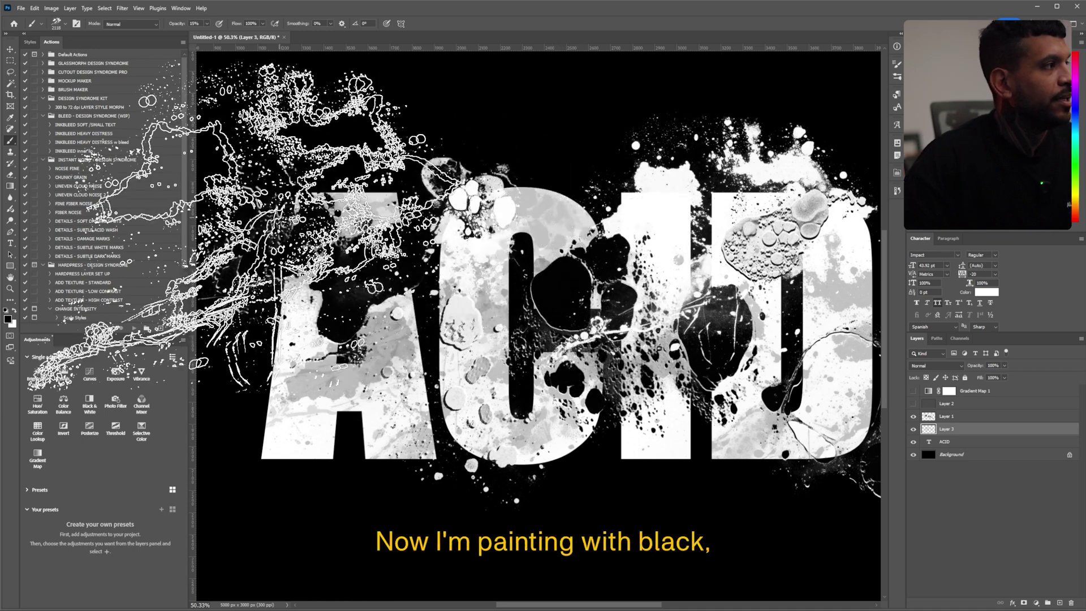
{"action": "key", "text": "x"}
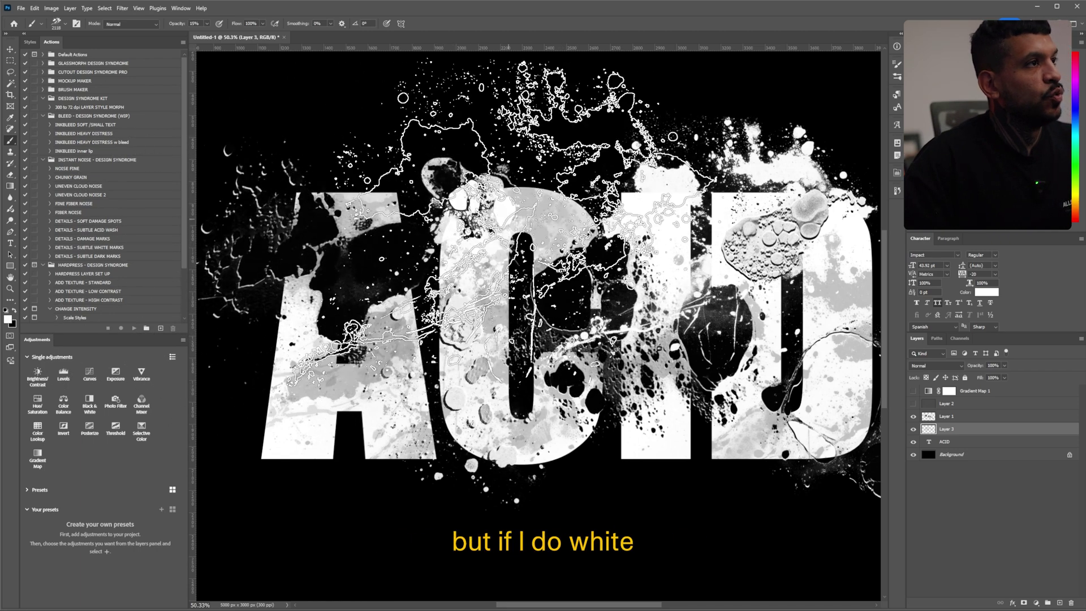
{"action": "scroll", "coordinate": [600, 271], "scroll_direction": "down", "scroll_amount": 1}
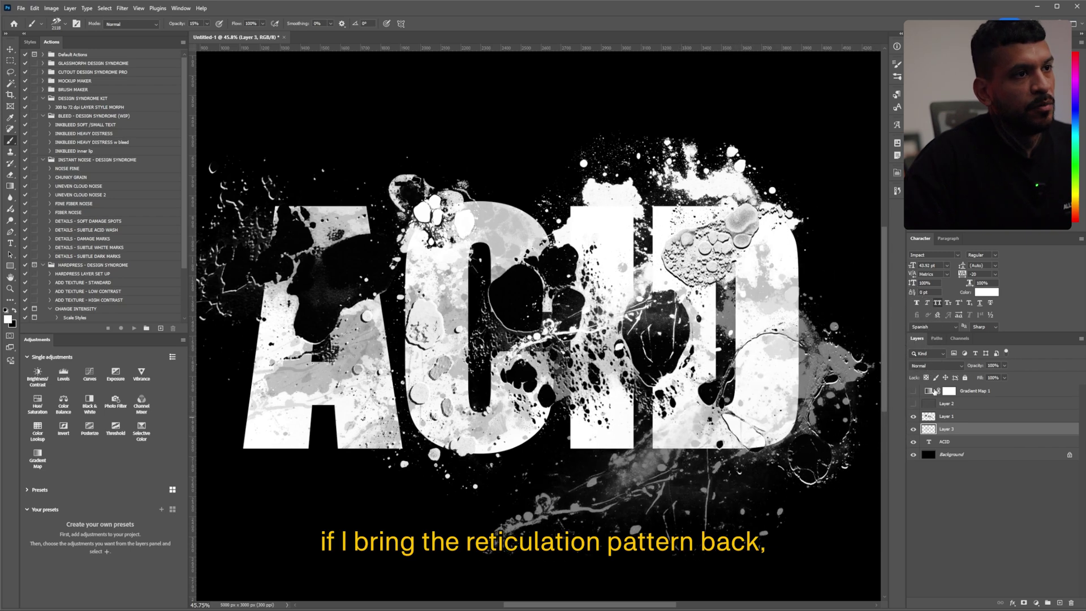
{"action": "left_click", "coordinate": [912, 404]}
{"action": "left_click", "coordinate": [913, 391]}
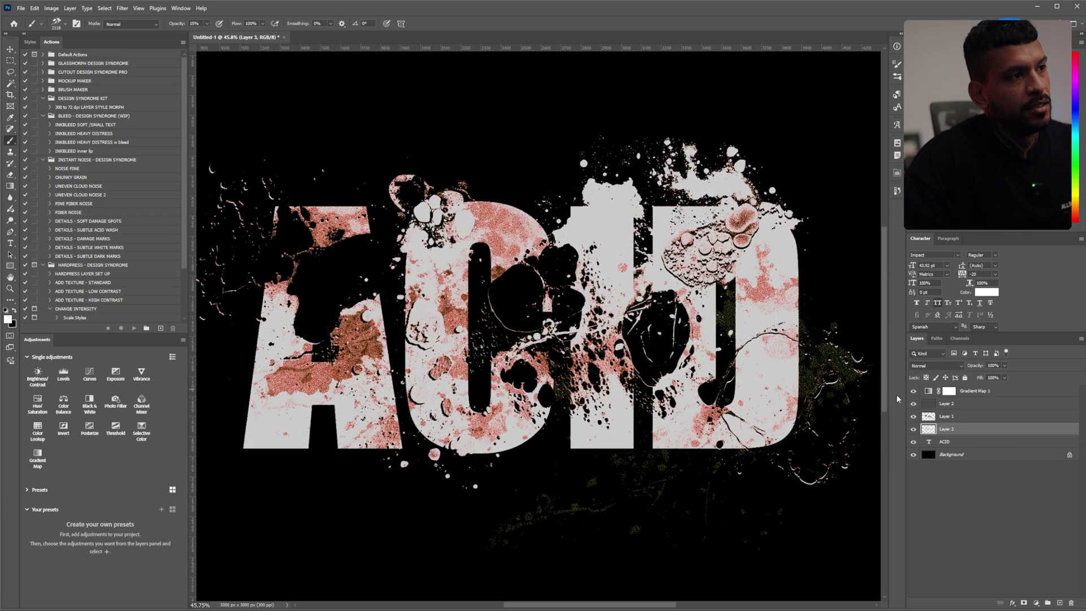
{"action": "scroll", "coordinate": [811, 416], "scroll_direction": "up", "scroll_amount": 2}
{"action": "scroll", "coordinate": [812, 416], "scroll_direction": "up", "scroll_amount": 3}
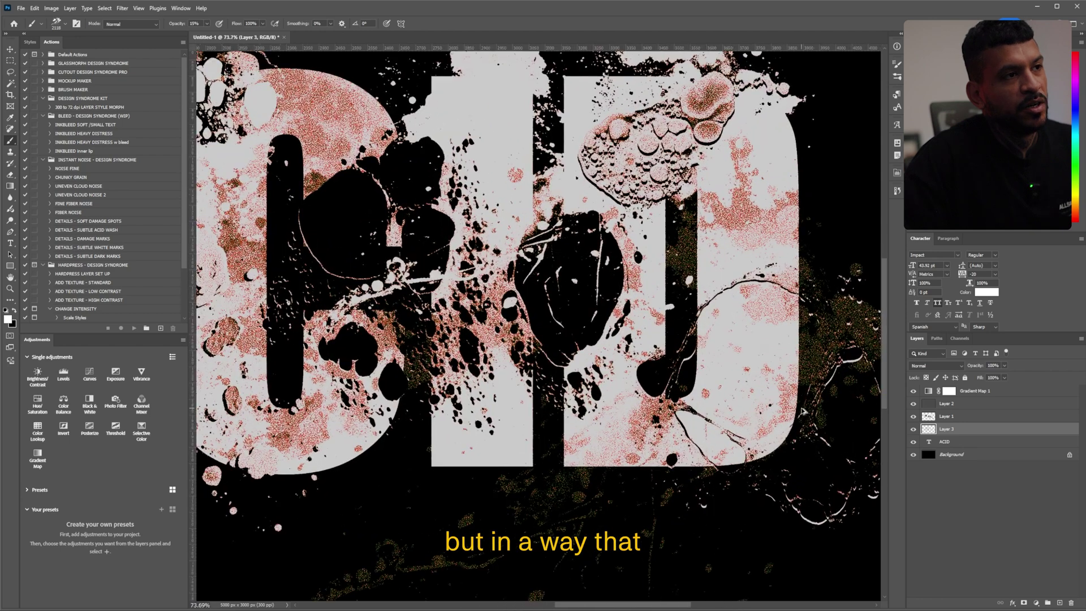
- Scroll around the canvas to review the painted texture layers on the ACID letters
{"action": "scroll", "coordinate": [799, 407], "scroll_direction": "down", "scroll_amount": 5}
{"action": "scroll", "coordinate": [799, 407], "scroll_direction": "up", "scroll_amount": 1}
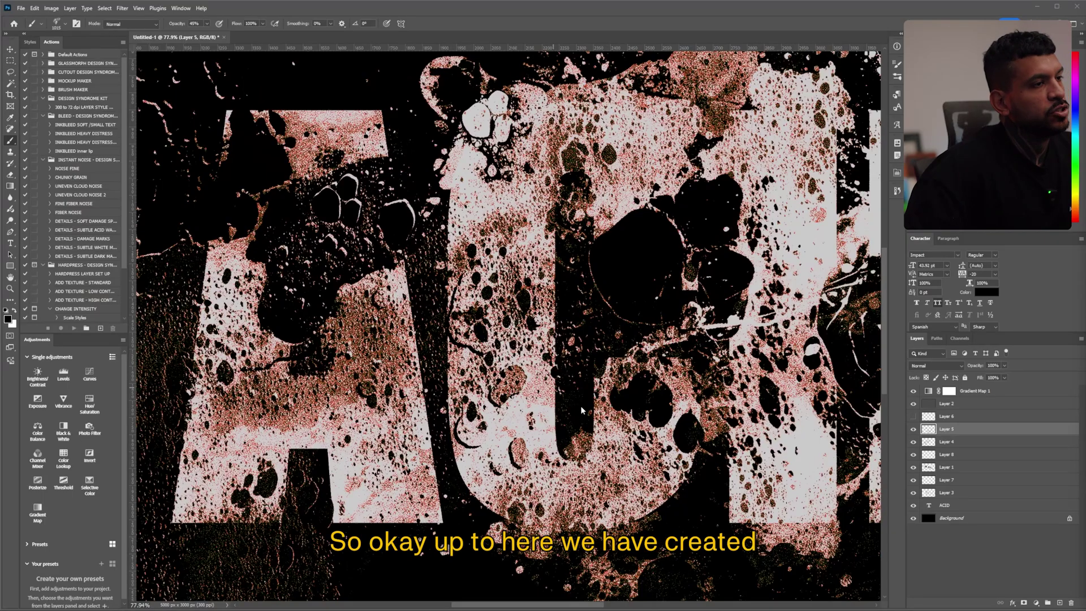
{"action": "scroll", "coordinate": [580, 406], "scroll_direction": "up", "scroll_amount": 1}
{"action": "scroll", "coordinate": [673, 396], "scroll_direction": "left", "scroll_amount": 2}
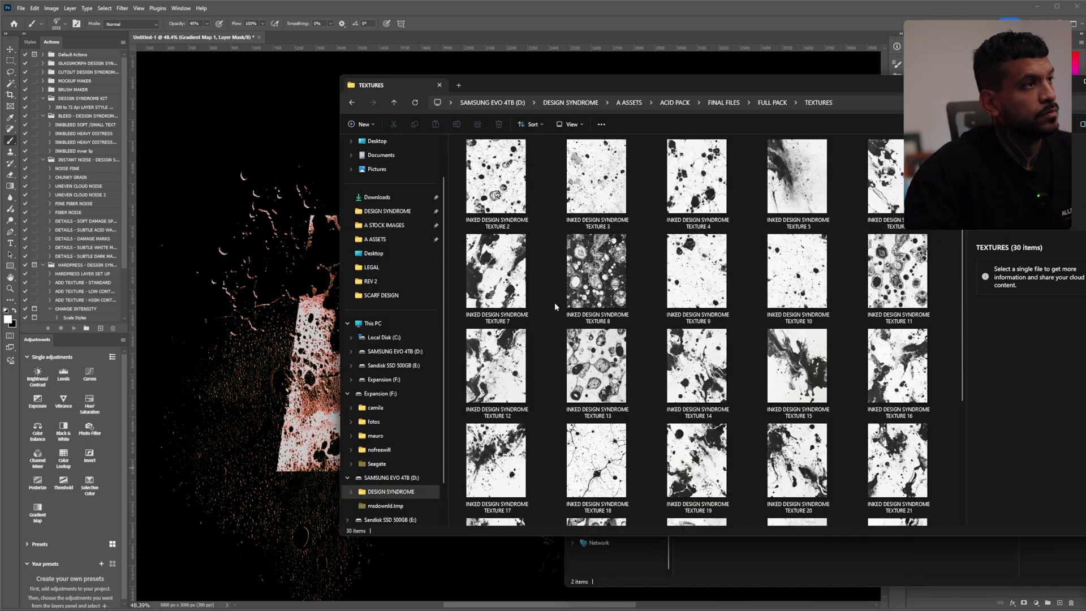
- Drag Texture 31 from the textures folder into the document and move it lower
{"action": "left_click", "coordinate": [910, 402]}
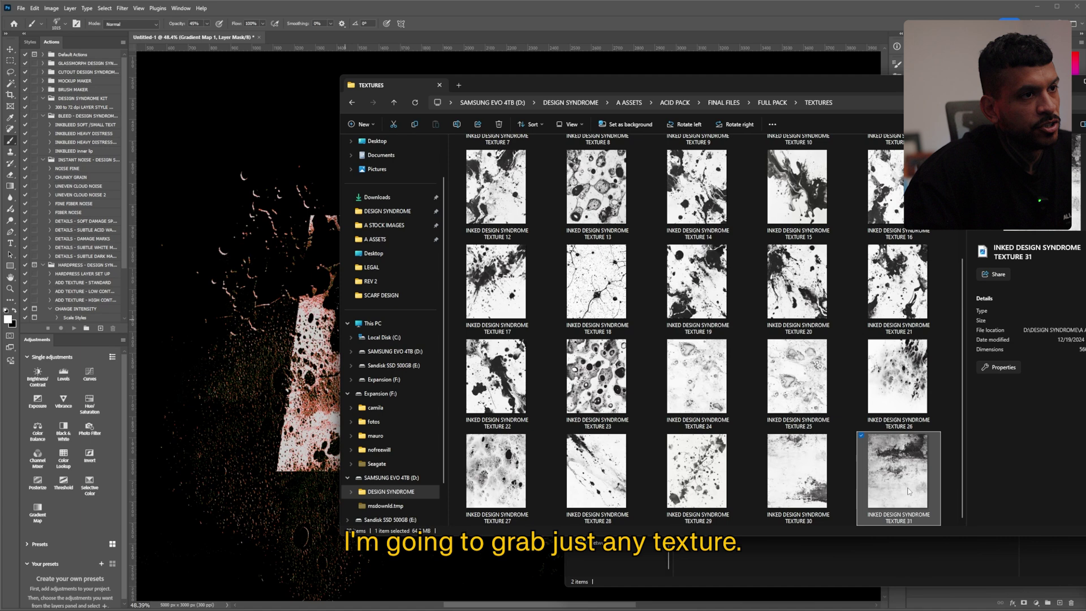
{"action": "left_click_drag", "start_coordinate": [898, 469], "coordinate": [292, 323]}
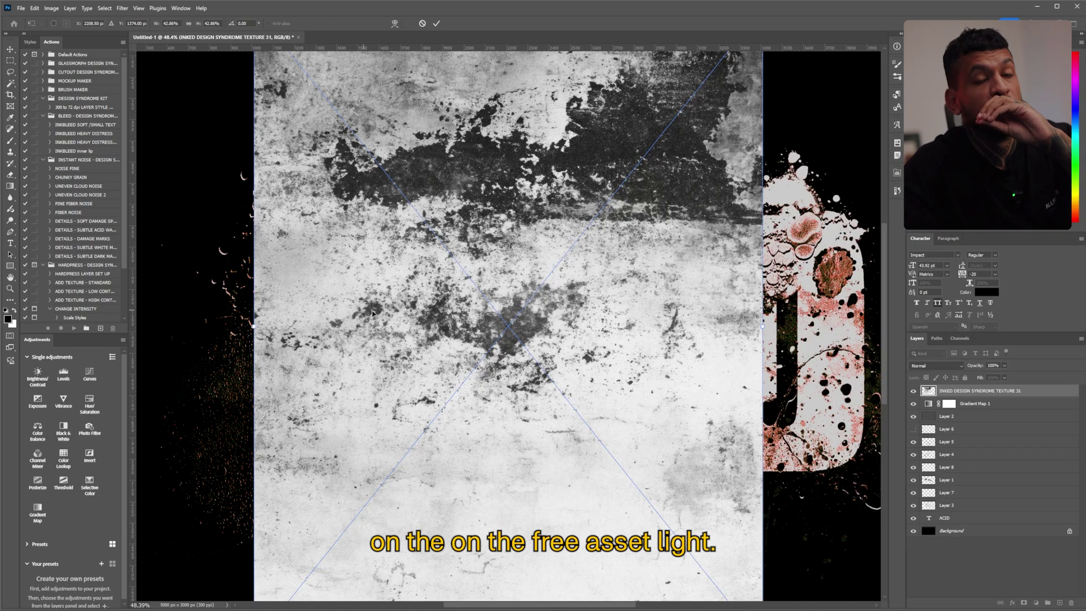
{"action": "left_click_drag", "start_coordinate": [660, 380], "coordinate": [665, 430]}
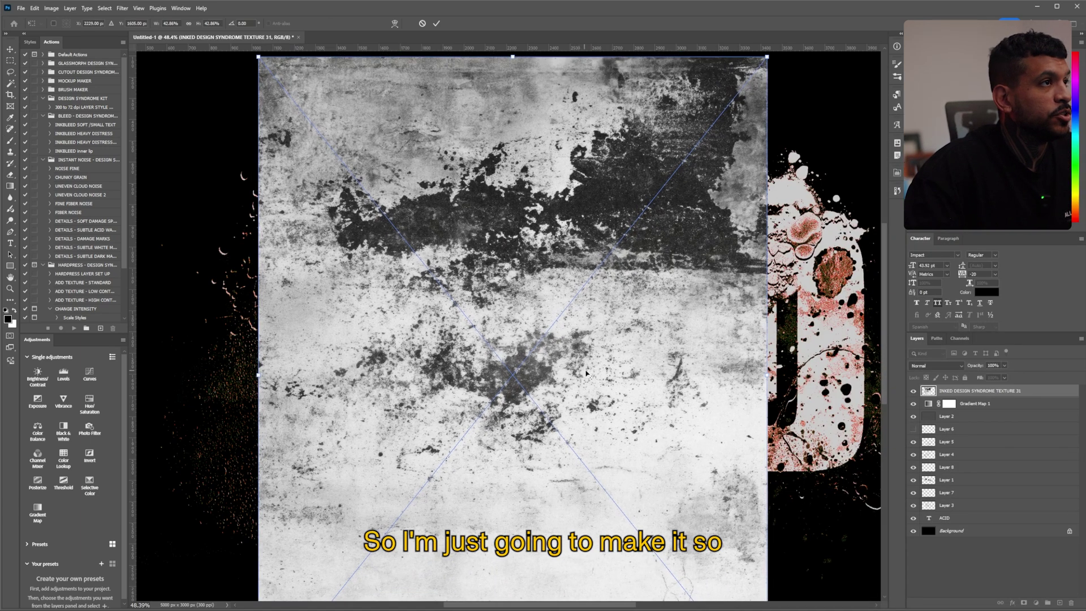
- Enlarge the texture until it covers the whole canvas, shifting it slightly down
{"action": "scroll", "coordinate": [584, 367], "scroll_direction": "down", "scroll_amount": 3}
{"action": "scroll", "coordinate": [709, 386], "scroll_direction": "right", "scroll_amount": 3}
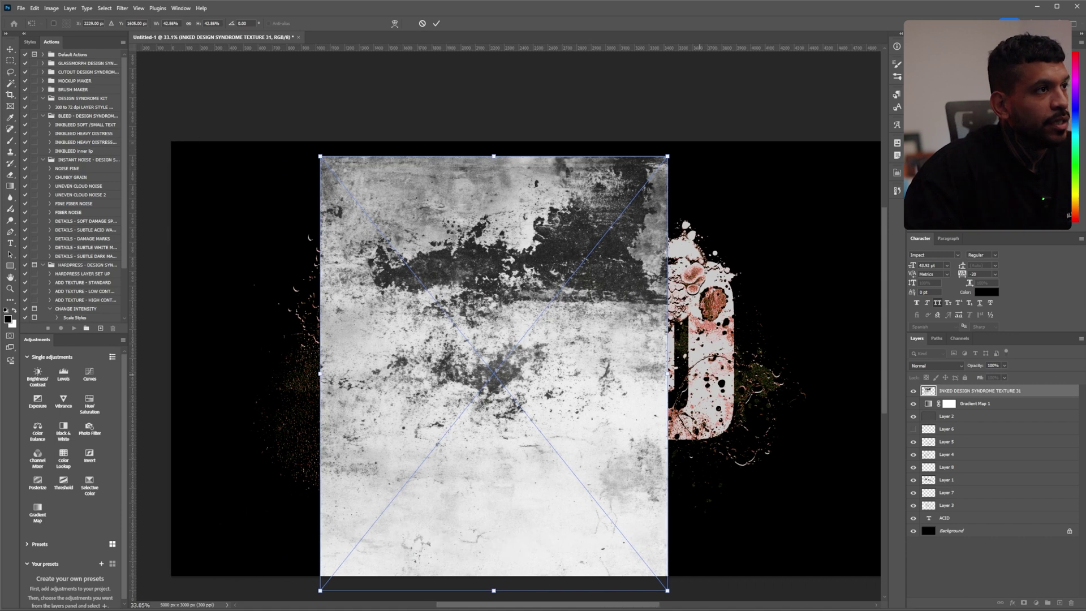
{"action": "scroll", "coordinate": [668, 375], "scroll_direction": "up", "scroll_amount": 3}
{"action": "scroll", "coordinate": [780, 368], "scroll_direction": "down", "scroll_amount": 5}
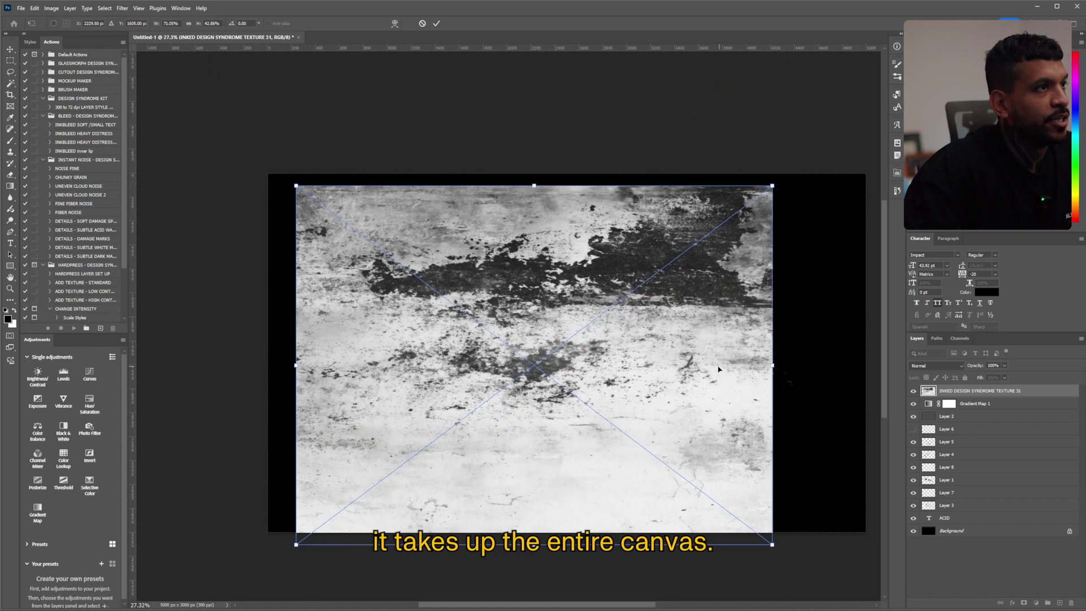
{"action": "left_click_drag", "start_coordinate": [689, 364], "coordinate": [872, 456]}
{"action": "left_click_drag", "start_coordinate": [822, 422], "coordinate": [823, 517]}
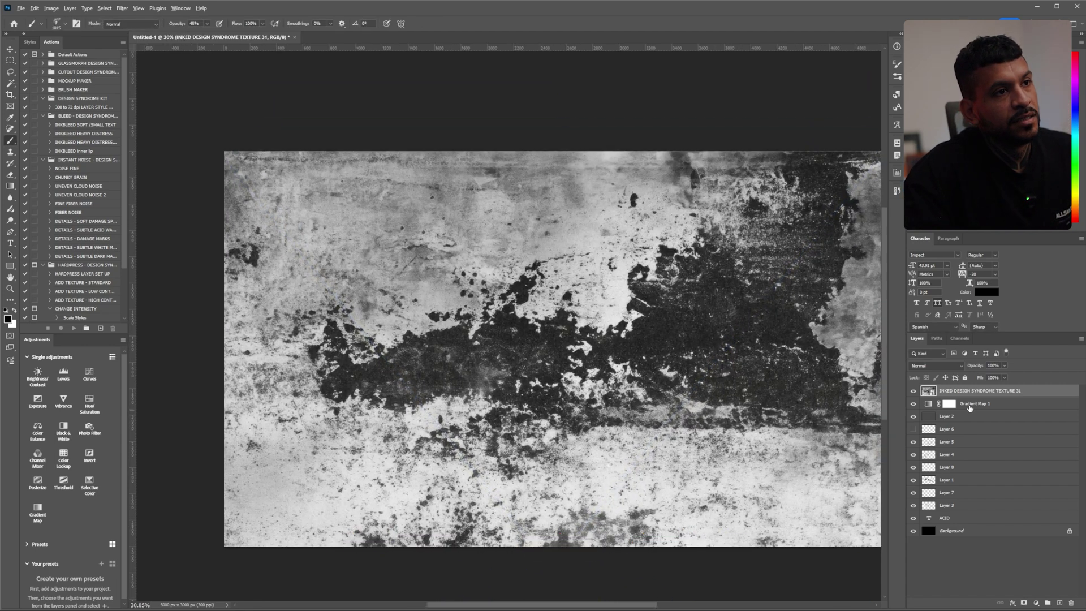
- Duplicate Gradient Map 1, copy the grunge texture, deselect, and hide the texture layer
{"action": "left_click_drag", "start_coordinate": [970, 409], "coordinate": [974, 403]}
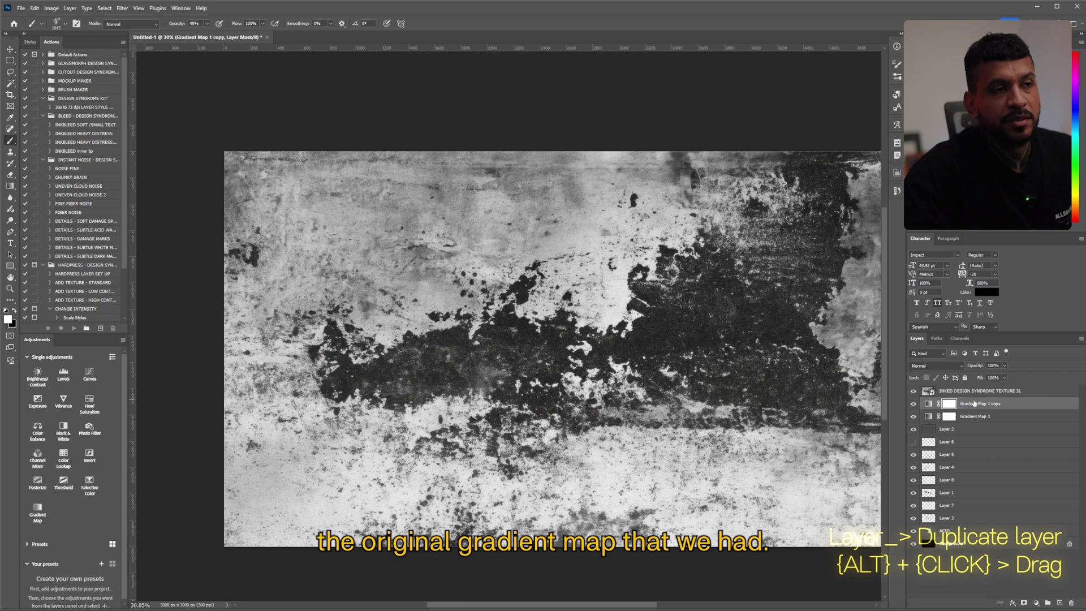
{"action": "left_click", "coordinate": [962, 392]}
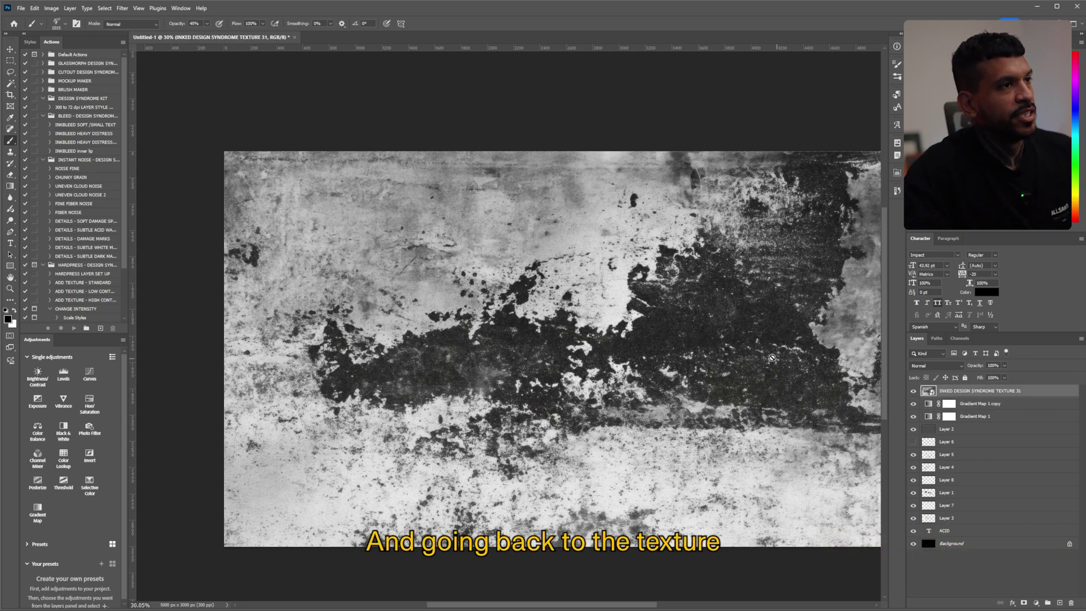
{"action": "scroll", "coordinate": [772, 357], "scroll_direction": "right", "scroll_amount": 2}
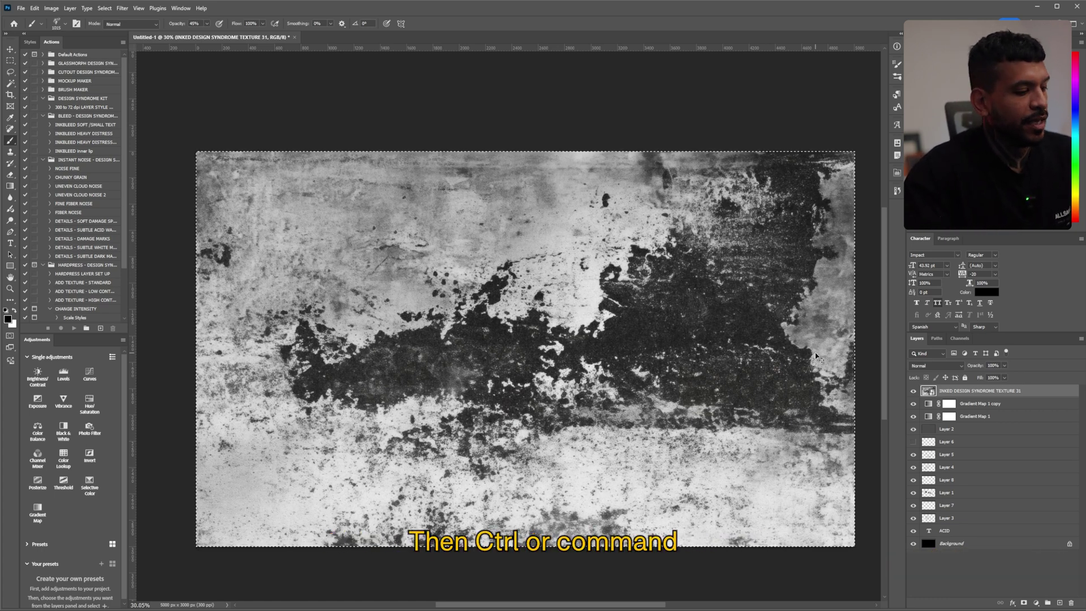
{"action": "key", "text": "ctrl+d"}
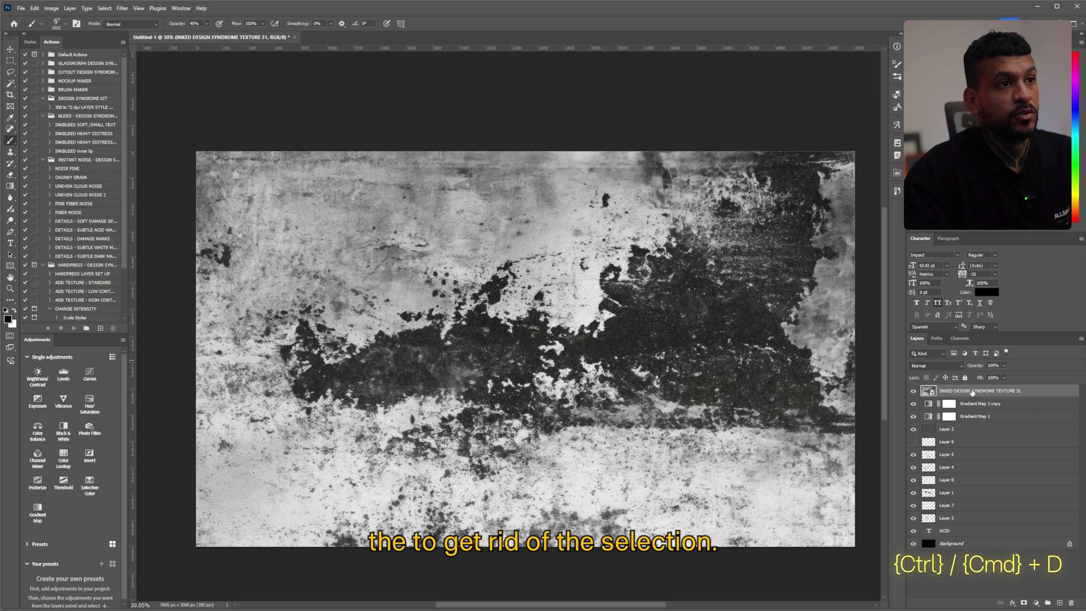
{"action": "left_click", "coordinate": [913, 392]}
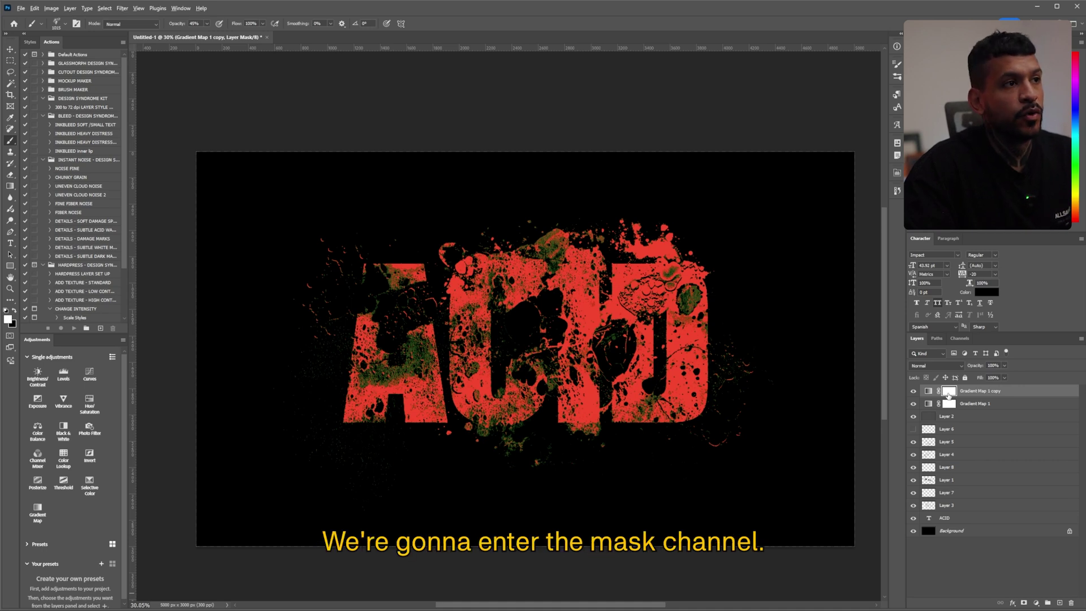
- Paste the grunge texture into the Gradient Map 1 copy's layer mask and return to the composite
{"action": "left_click", "coordinate": [949, 392], "text": "alt"}
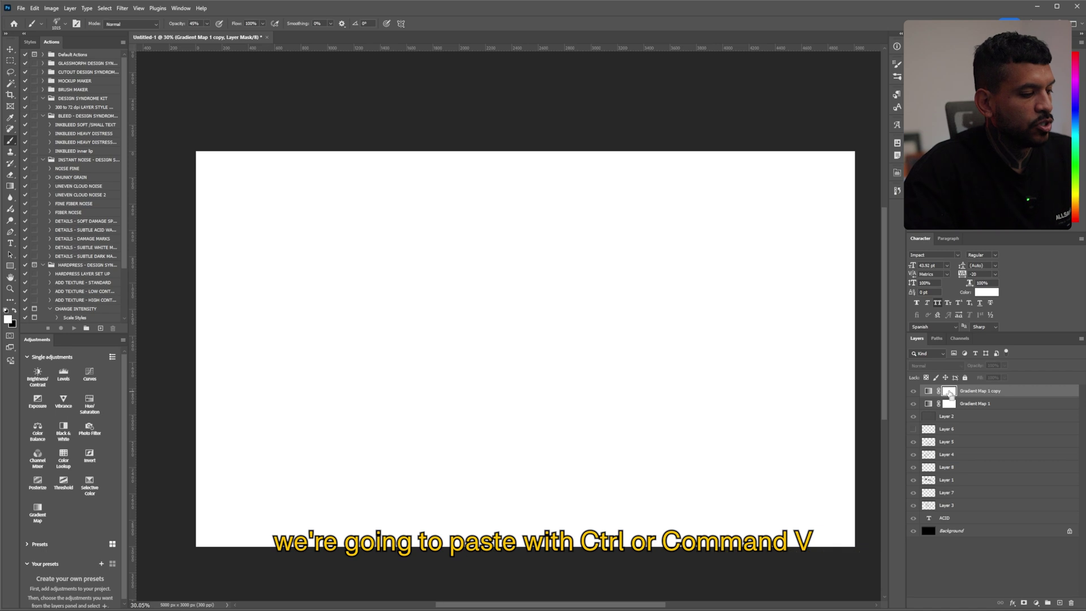
{"action": "key", "text": "ctrl+v"}
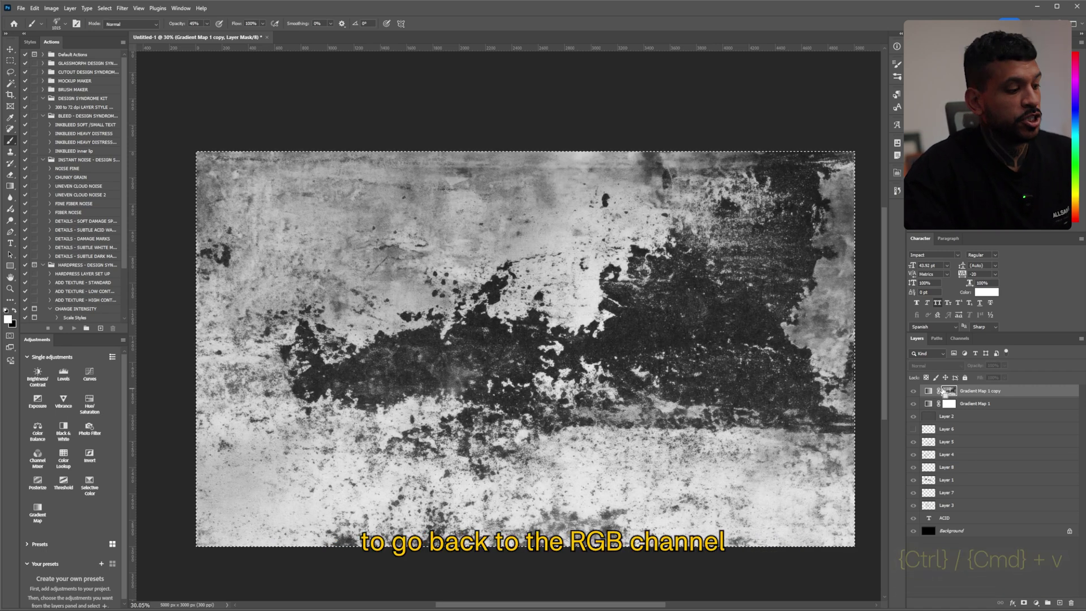
{"action": "left_click", "coordinate": [970, 407]}
{"action": "scroll", "coordinate": [531, 327], "scroll_direction": "up", "scroll_amount": 2}
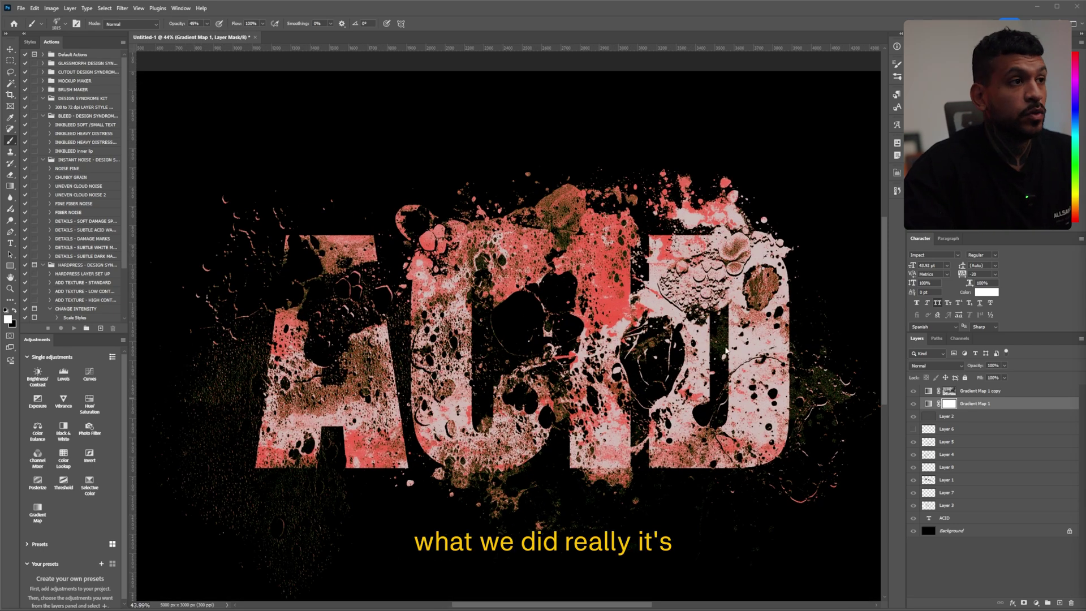
- Open the Gradient Map 1 copy's gradient and change its green stop to dark brown
{"action": "left_click", "coordinate": [948, 391], "text": "alt"}
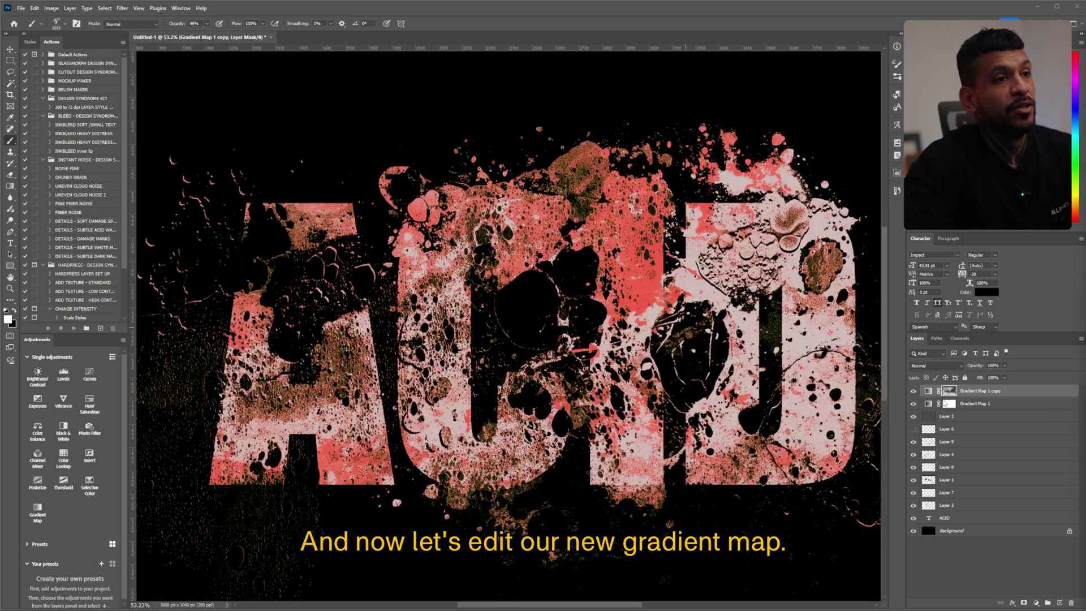
{"action": "double_click", "coordinate": [926, 391]}
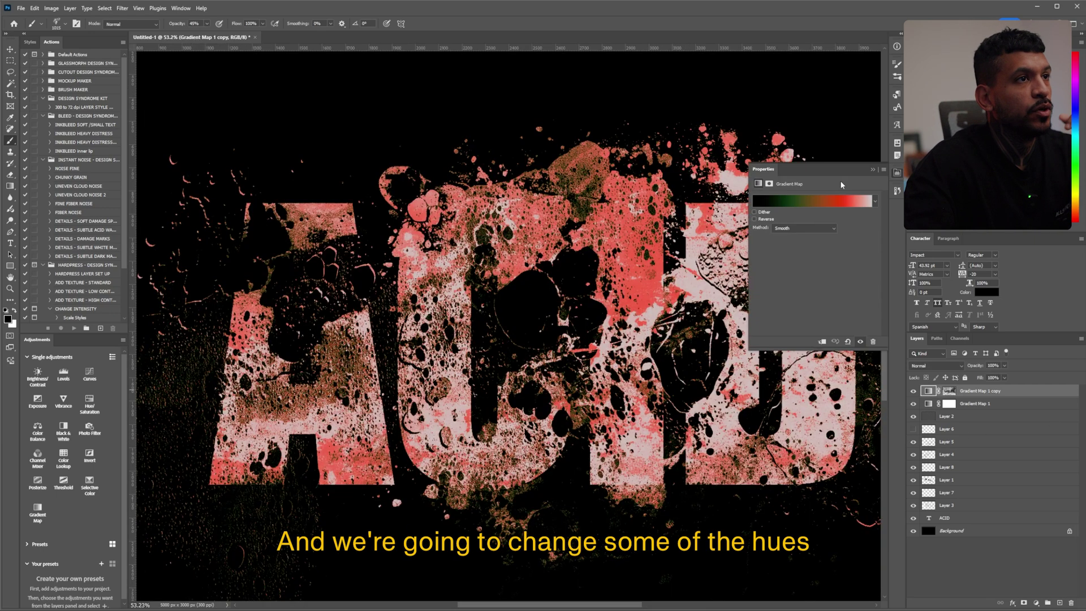
{"action": "left_click", "coordinate": [784, 202]}
{"action": "left_click_drag", "start_coordinate": [482, 112], "coordinate": [280, 86]}
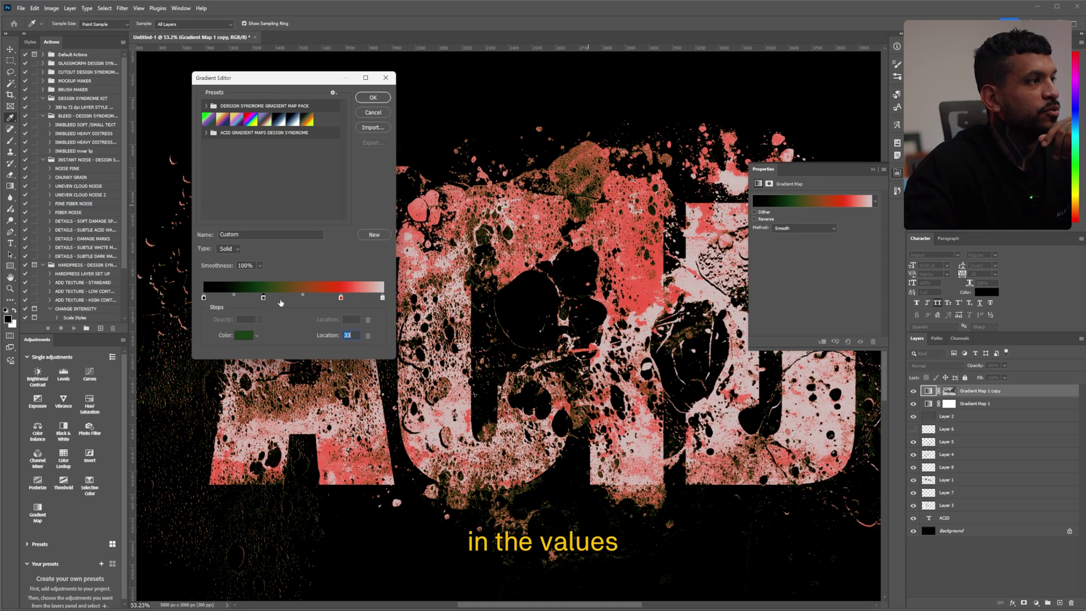
{"action": "double_click", "coordinate": [263, 299]}
{"action": "left_click", "coordinate": [436, 325]}
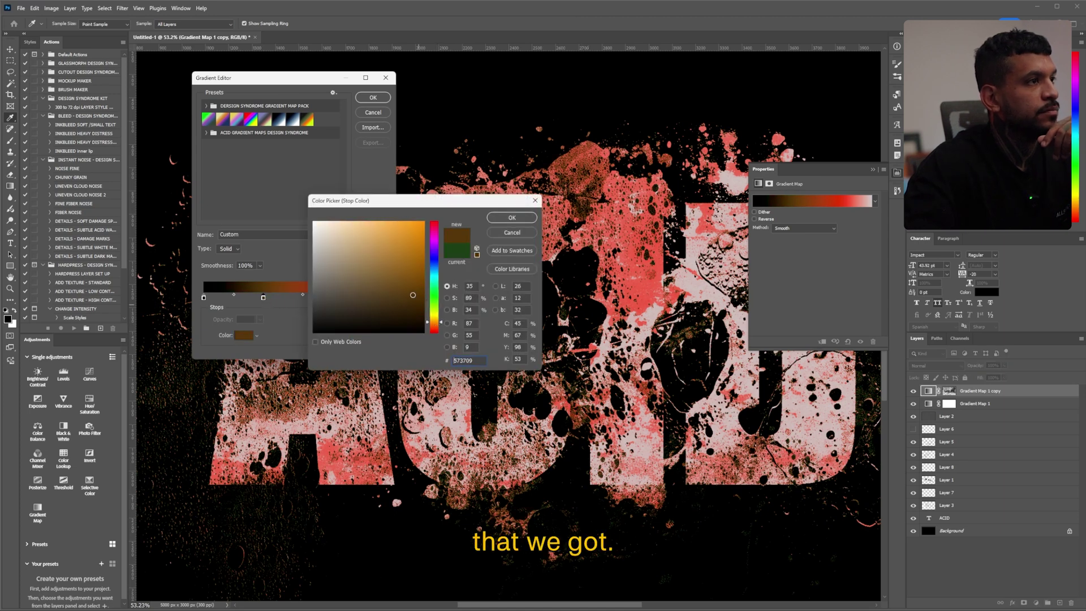
{"action": "left_click", "coordinate": [512, 217]}
- Recolour the gradient's end stop to a pink-red hue
{"action": "double_click", "coordinate": [382, 298]}
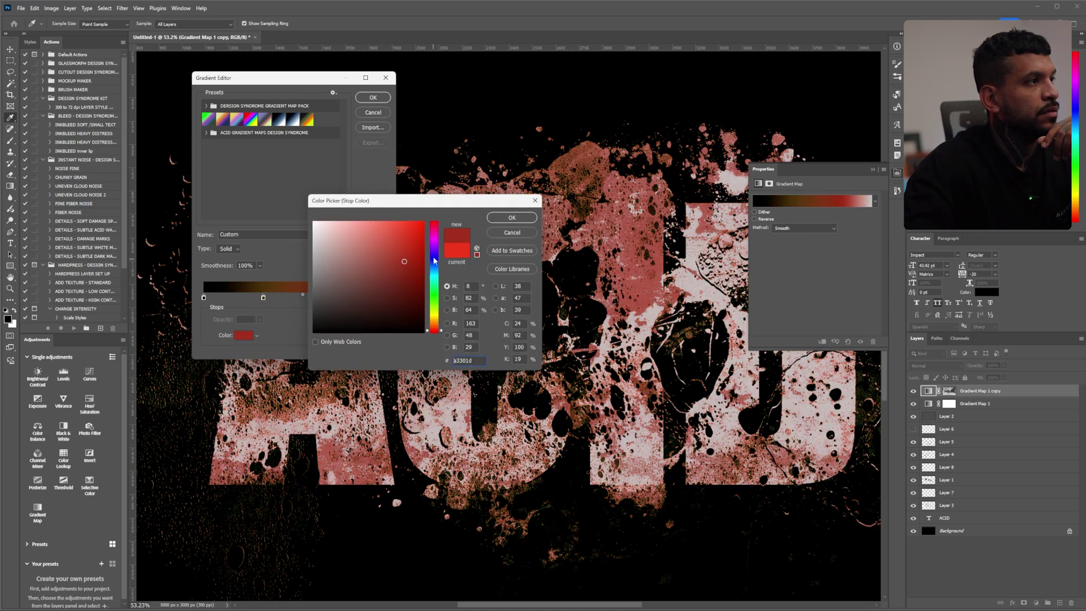
{"action": "left_click_drag", "start_coordinate": [368, 201], "coordinate": [593, 362]}
{"action": "left_click", "coordinate": [660, 425]}
{"action": "left_click", "coordinate": [661, 461]}
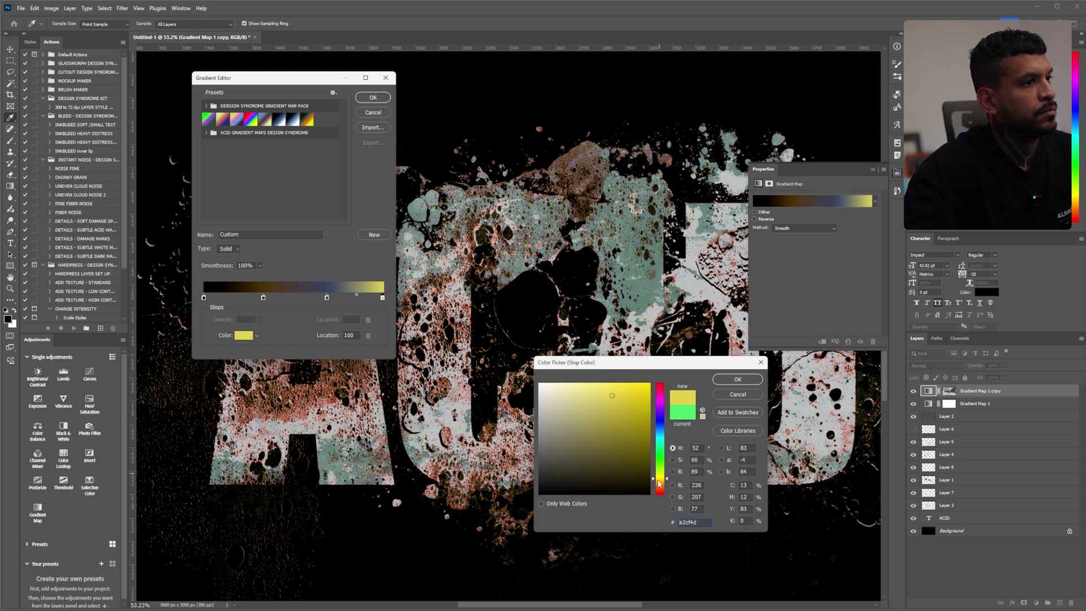
{"action": "left_click_drag", "start_coordinate": [659, 483], "coordinate": [659, 494]}
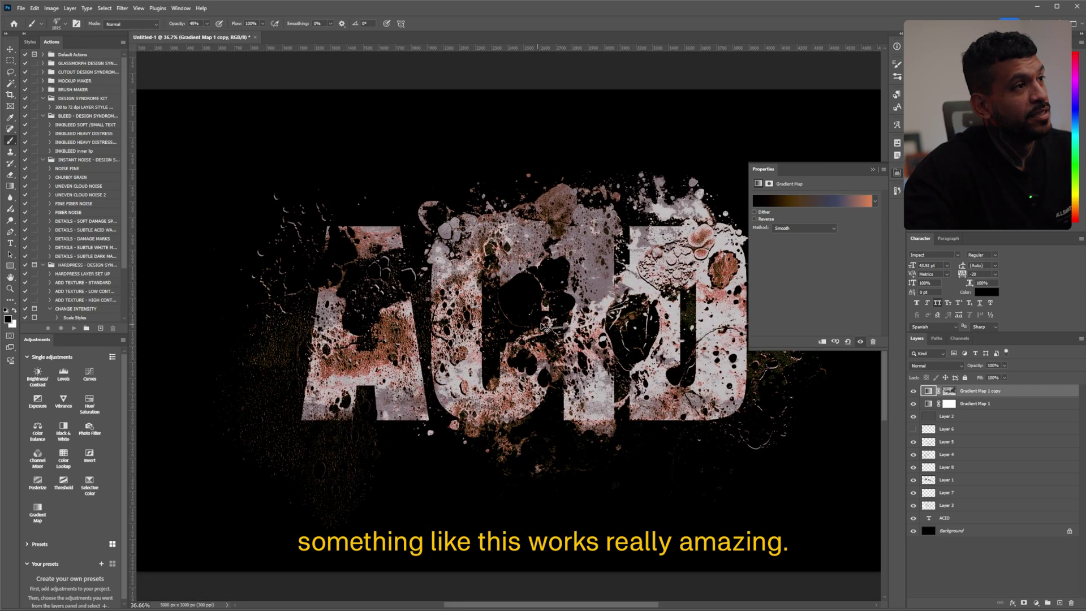
- Reverse the duplicate gradient map's colours and inspect the result
{"action": "scroll", "coordinate": [542, 325], "scroll_direction": "up", "scroll_amount": 3}
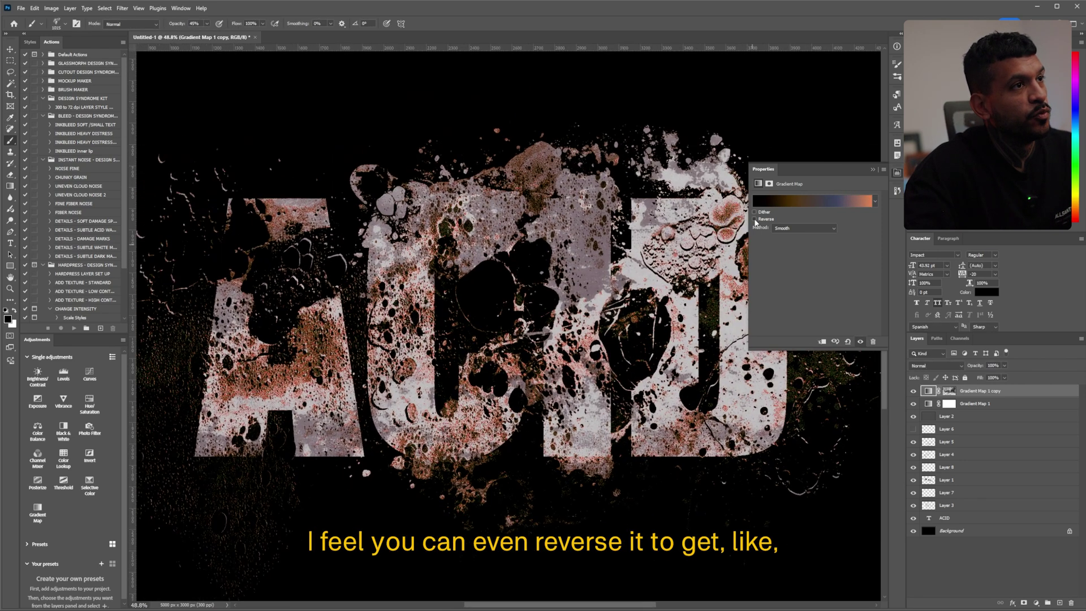
{"action": "left_click", "coordinate": [755, 219]}
{"action": "scroll", "coordinate": [605, 246], "scroll_direction": "down", "scroll_amount": 2}
{"action": "scroll", "coordinate": [566, 266], "scroll_direction": "up", "scroll_amount": 2}
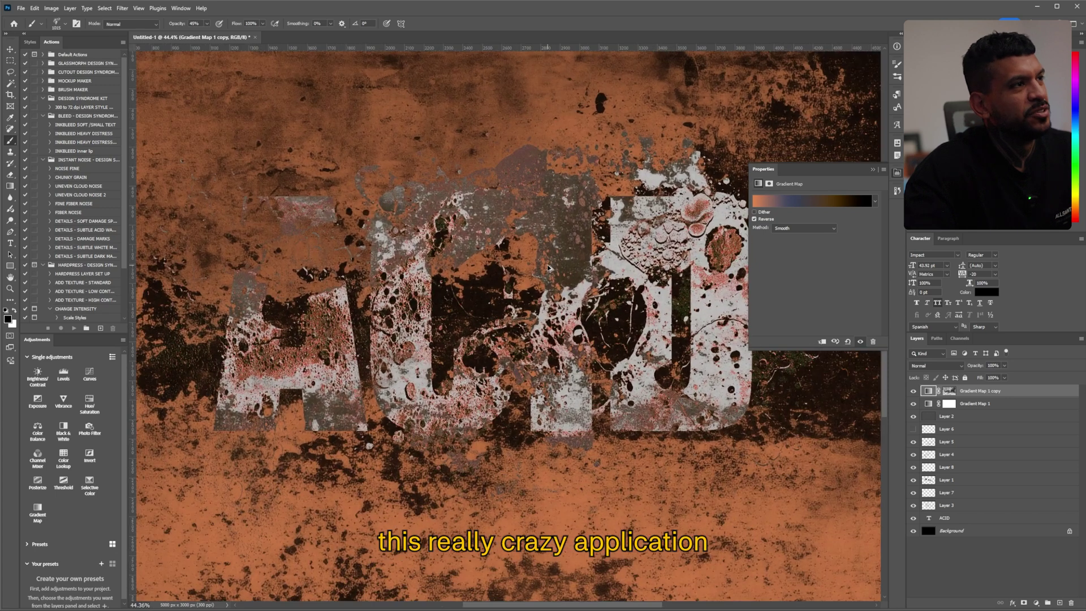
{"action": "scroll", "coordinate": [554, 274], "scroll_direction": "down", "scroll_amount": 3}
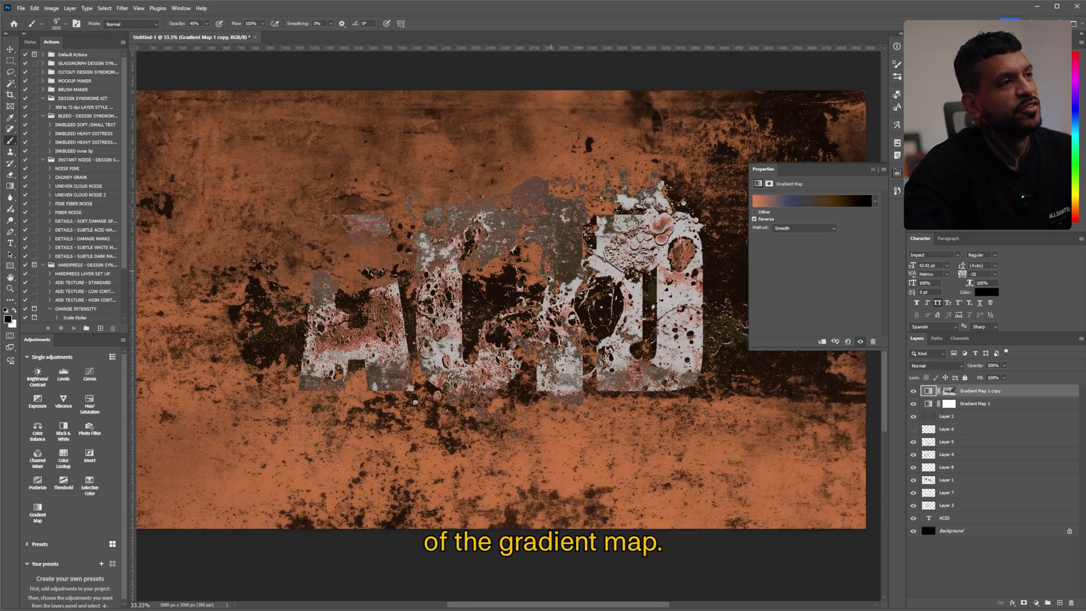
{"action": "scroll", "coordinate": [543, 276], "scroll_direction": "down", "scroll_amount": 2}
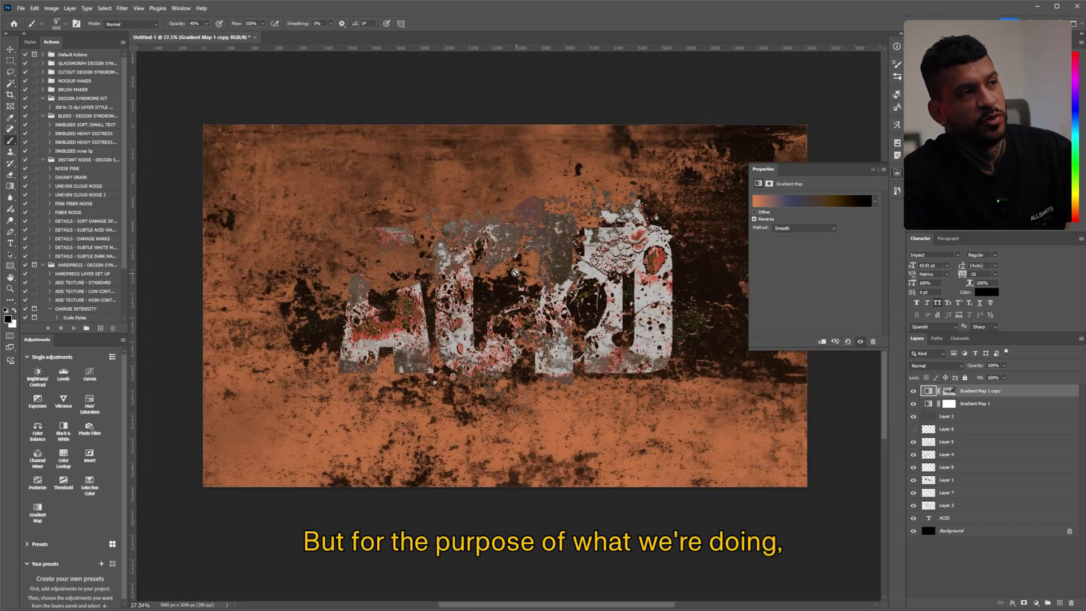
{"action": "scroll", "coordinate": [464, 294], "scroll_direction": "up", "scroll_amount": 1}
{"action": "scroll", "coordinate": [461, 297], "scroll_direction": "down", "scroll_amount": 1}
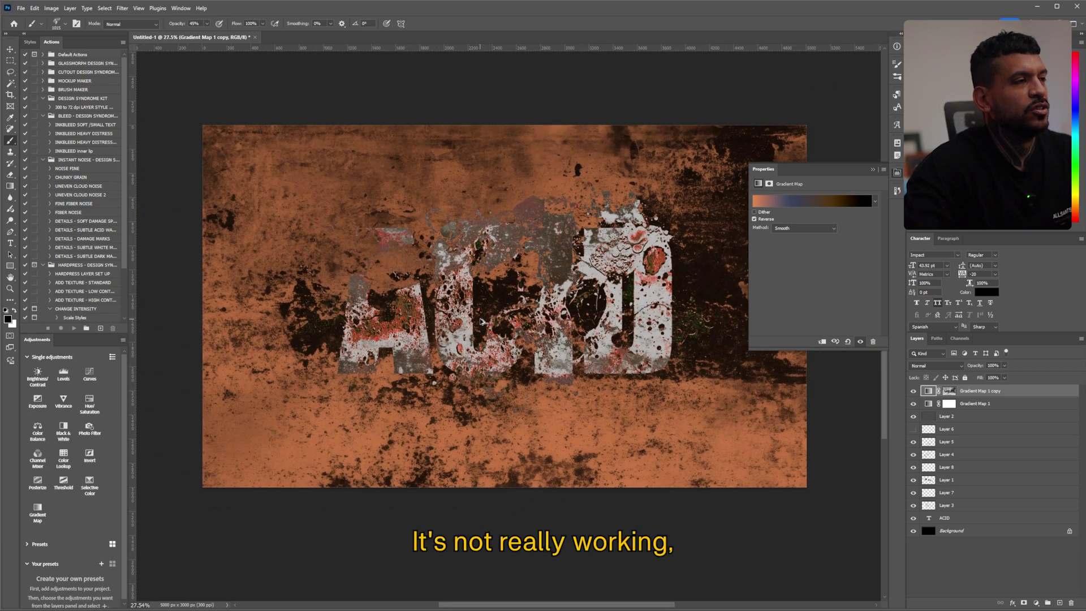
{"action": "scroll", "coordinate": [456, 303], "scroll_direction": "up", "scroll_amount": 1}
{"action": "scroll", "coordinate": [454, 301], "scroll_direction": "up", "scroll_amount": 1}
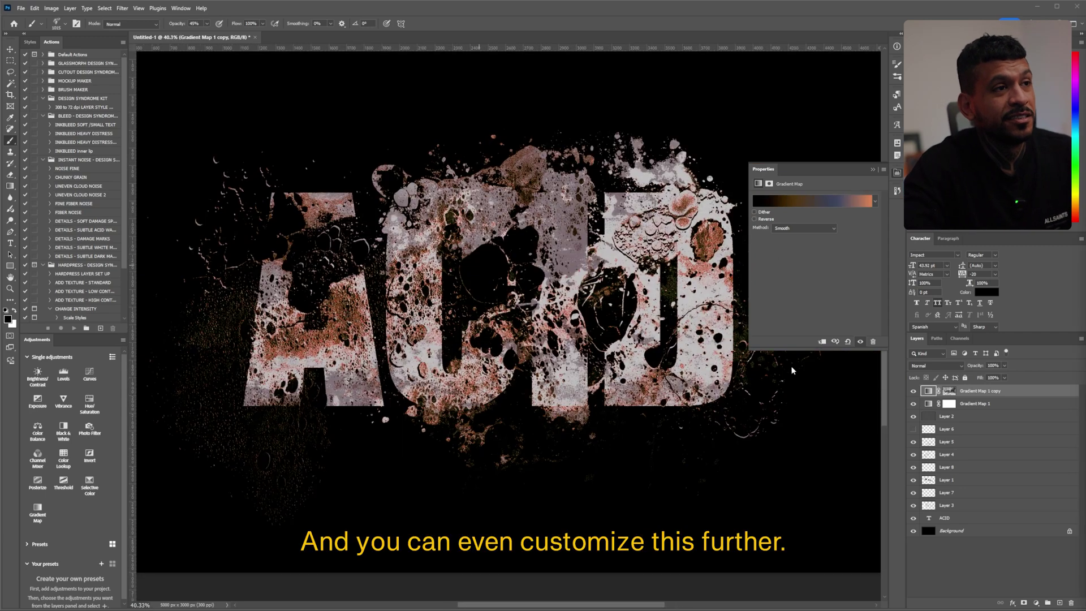
- Paint on the Gradient Map 1 copy mask to bring grey texture into the letter tops, then swap to black
{"action": "left_click", "coordinate": [948, 391]}
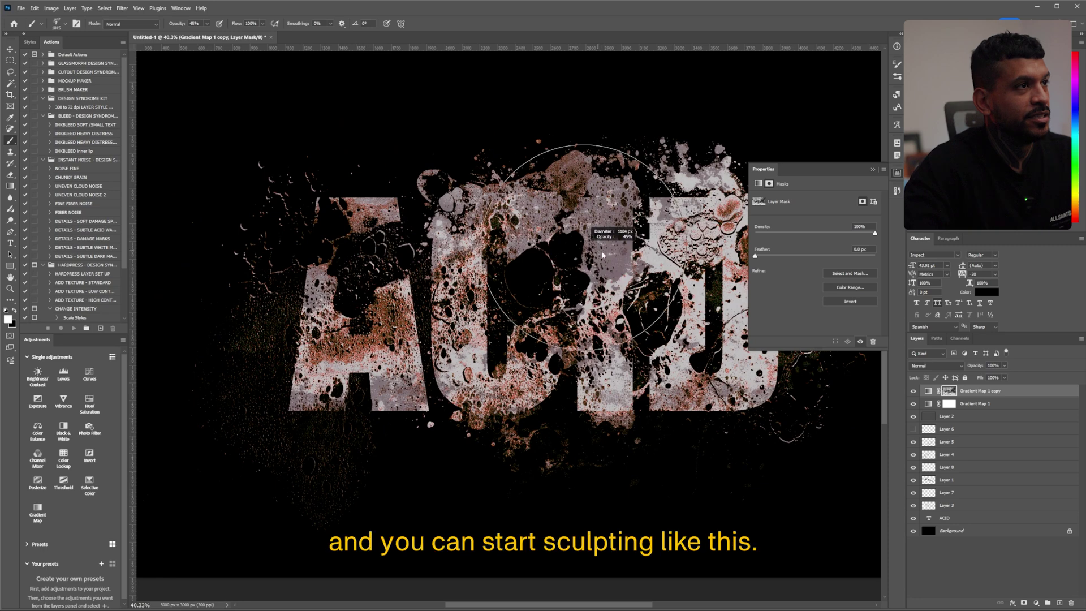
{"action": "mouse_move", "coordinate": [588, 266]}
{"action": "left_mouse_down"}
{"action": "mouse_move", "coordinate": [622, 226]}
{"action": "mouse_move", "coordinate": [599, 254]}
{"action": "left_mouse_up"}
{"action": "key", "text": "x"}
{"action": "scroll", "coordinate": [600, 249], "scroll_direction": "up", "scroll_amount": 2}
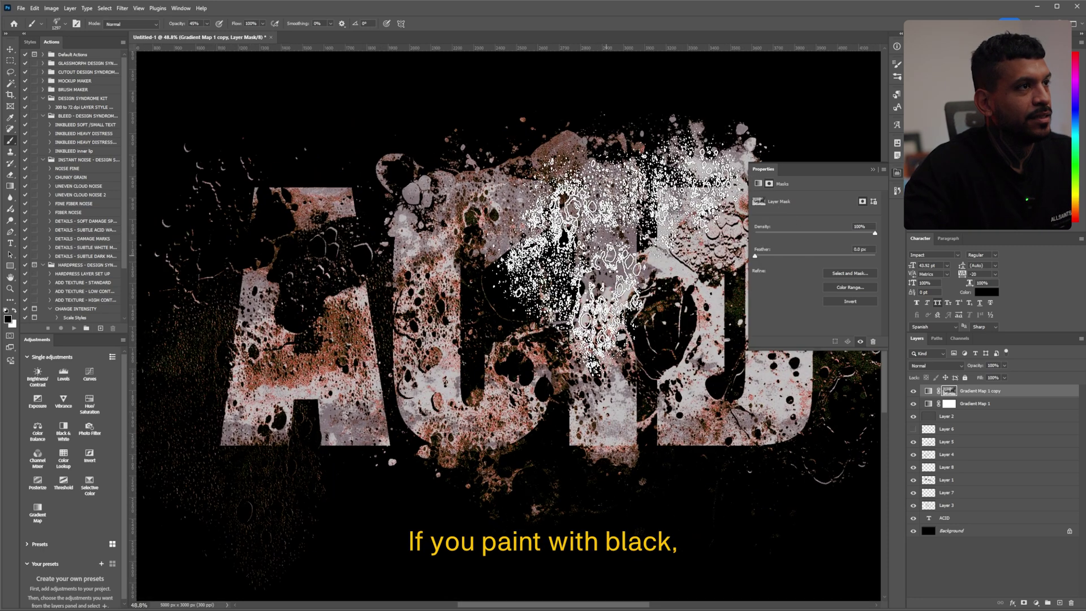
{"action": "scroll", "coordinate": [601, 268], "scroll_direction": "up", "scroll_amount": 2}
{"action": "scroll", "coordinate": [602, 268], "scroll_direction": "up", "scroll_amount": 2}
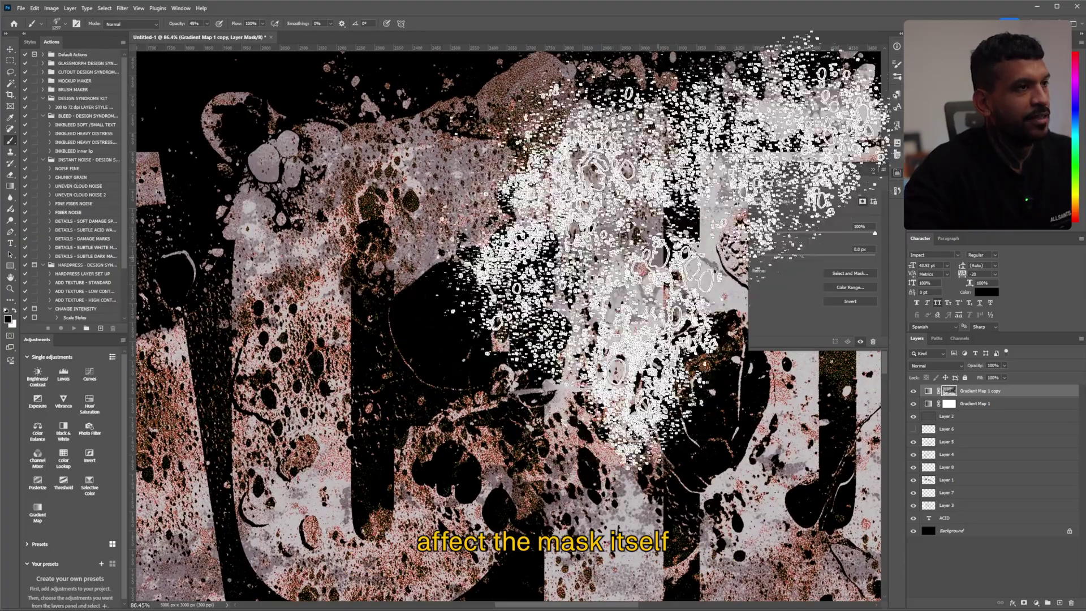
{"action": "scroll", "coordinate": [323, 453], "scroll_direction": "down", "scroll_amount": 2}
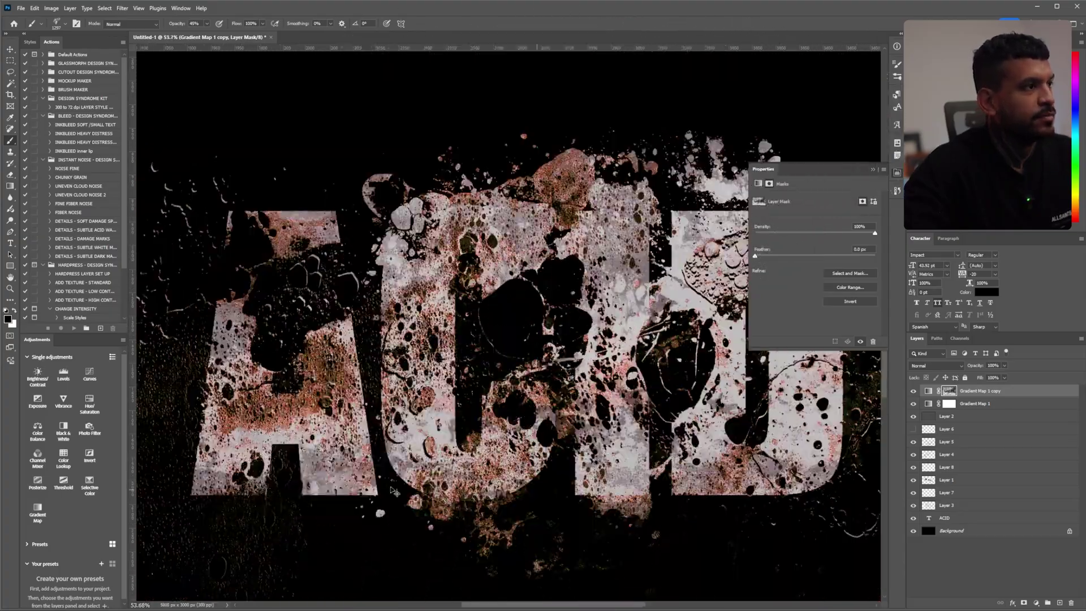
{"action": "scroll", "coordinate": [318, 509], "scroll_direction": "up", "scroll_amount": 3}
{"action": "scroll", "coordinate": [319, 509], "scroll_direction": "down", "scroll_amount": 2}
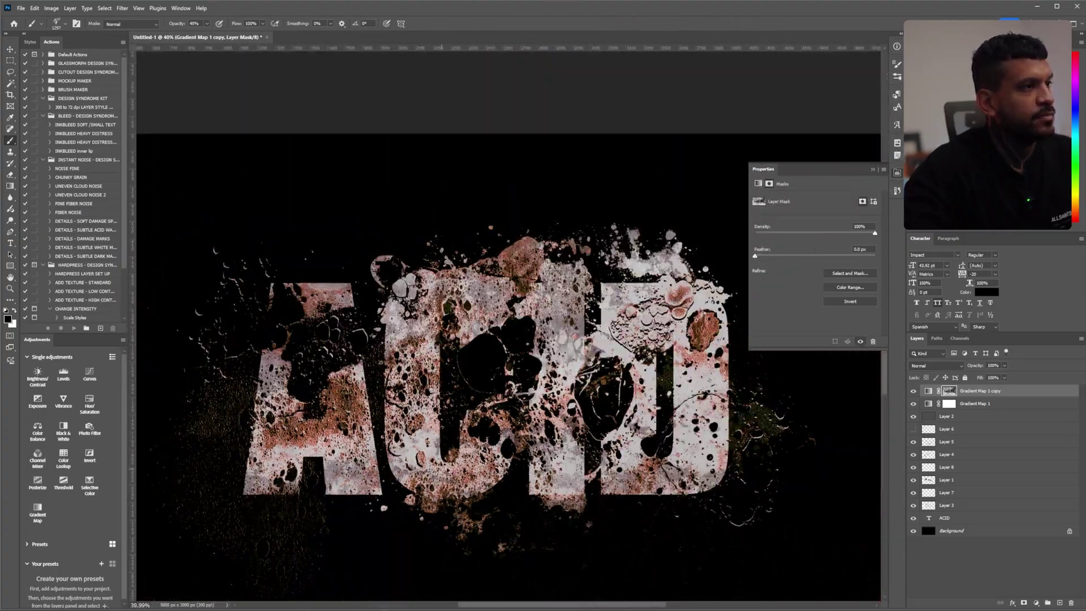
{"action": "scroll", "coordinate": [490, 417], "scroll_direction": "up", "scroll_amount": 1}
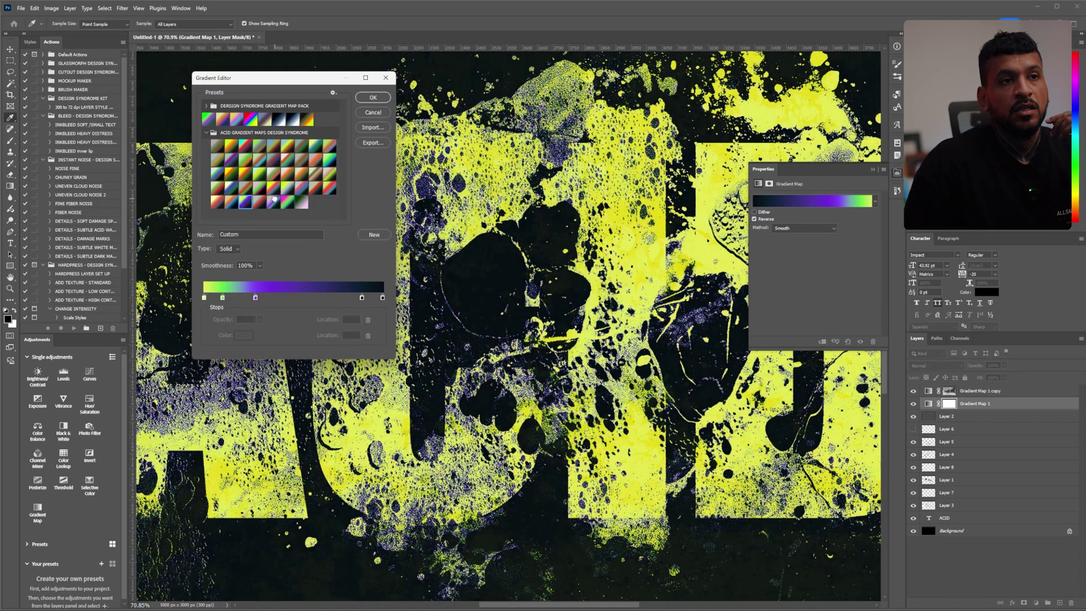
- Try several ACID gradient map presets, starting with a green-red-dark one
{"action": "left_click", "coordinate": [227, 191]}
{"action": "scroll", "coordinate": [509, 316], "scroll_direction": "down", "scroll_amount": 3}
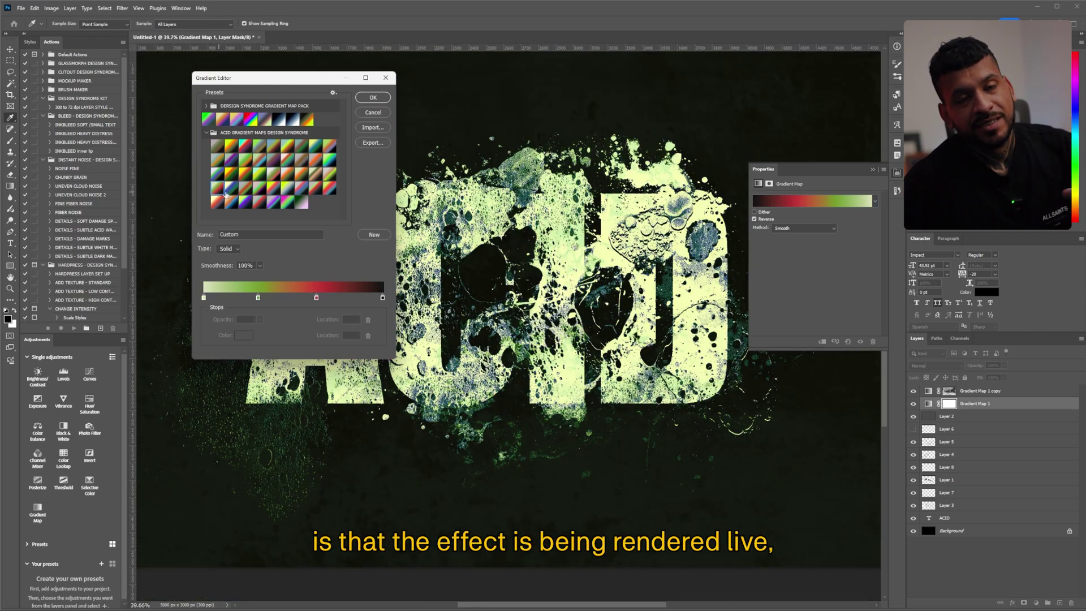
{"action": "left_click", "coordinate": [246, 181]}
{"action": "left_click", "coordinate": [266, 169]}
{"action": "left_click", "coordinate": [288, 160]}
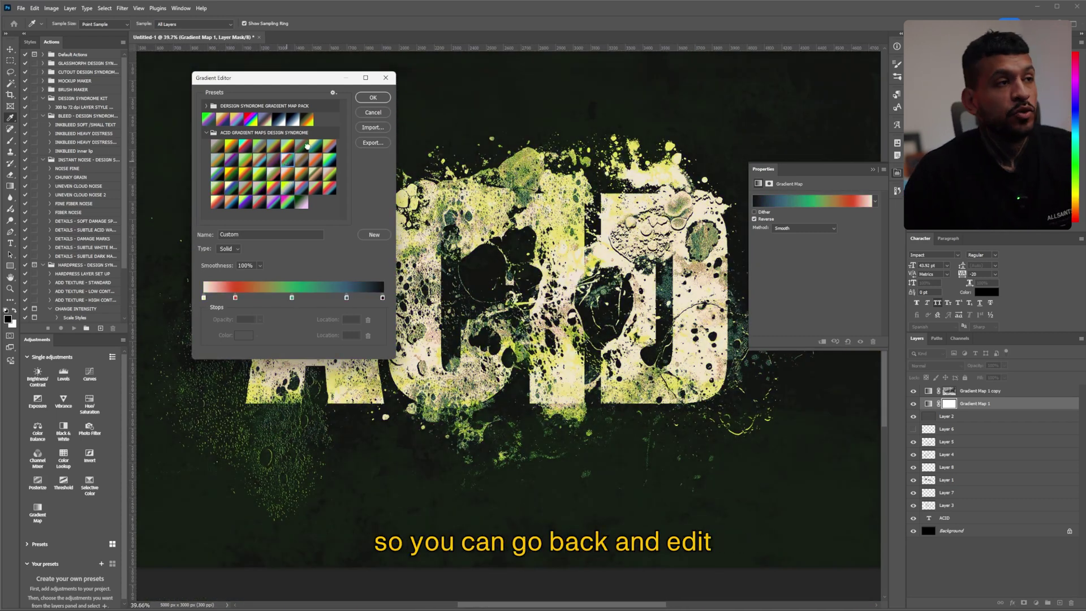
{"action": "left_click", "coordinate": [307, 146]}
{"action": "left_click", "coordinate": [294, 160]}
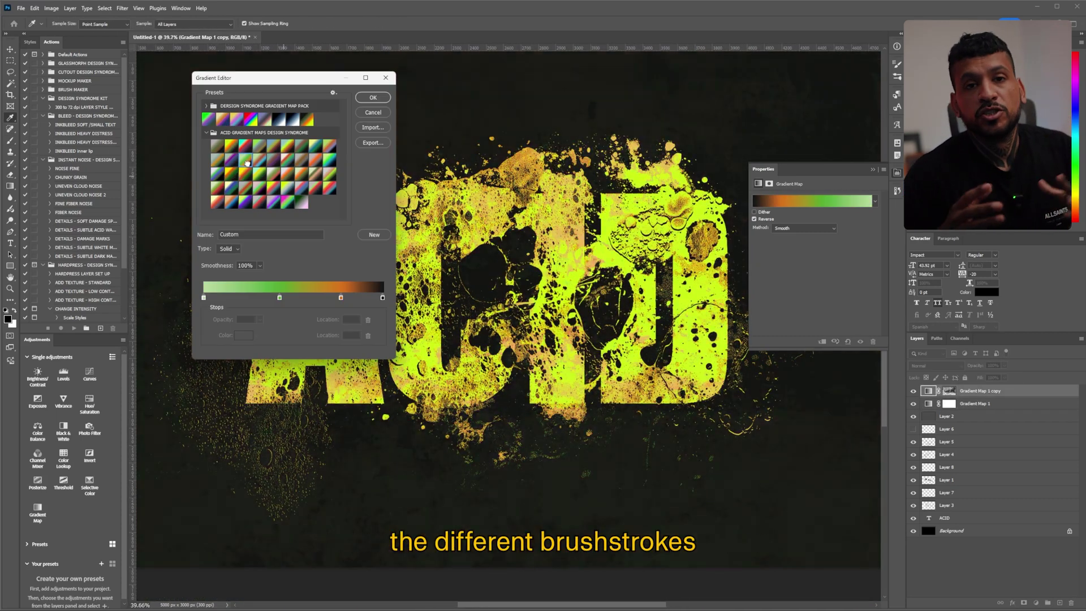
- Apply more presets to the texture copy, ending on a purple-green gradient
{"action": "left_click", "coordinate": [247, 163]}
{"action": "left_click", "coordinate": [253, 186]}
{"action": "left_click", "coordinate": [259, 203]}
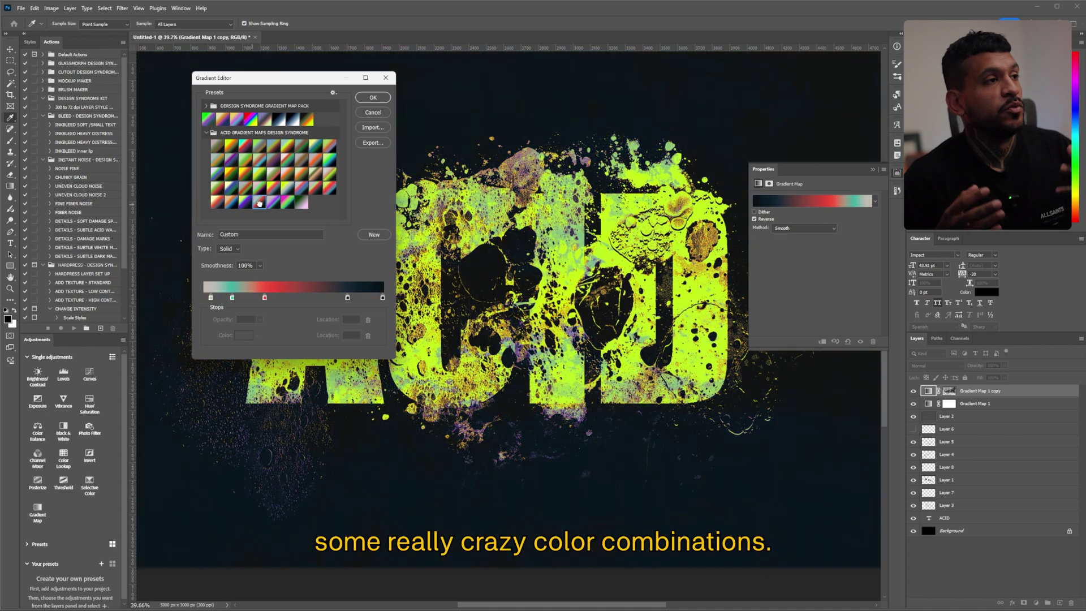
{"action": "left_click", "coordinate": [274, 201]}
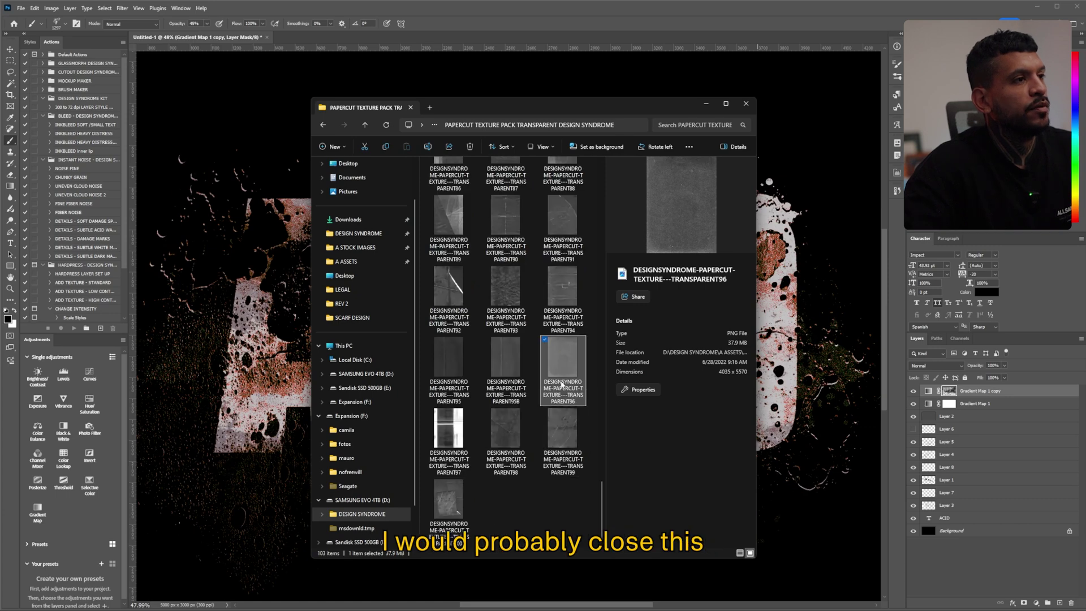
- Place the papercut paper texture on the artwork, rotated toward landscape and enlarged
{"action": "left_click_drag", "start_coordinate": [562, 384], "coordinate": [269, 317]}
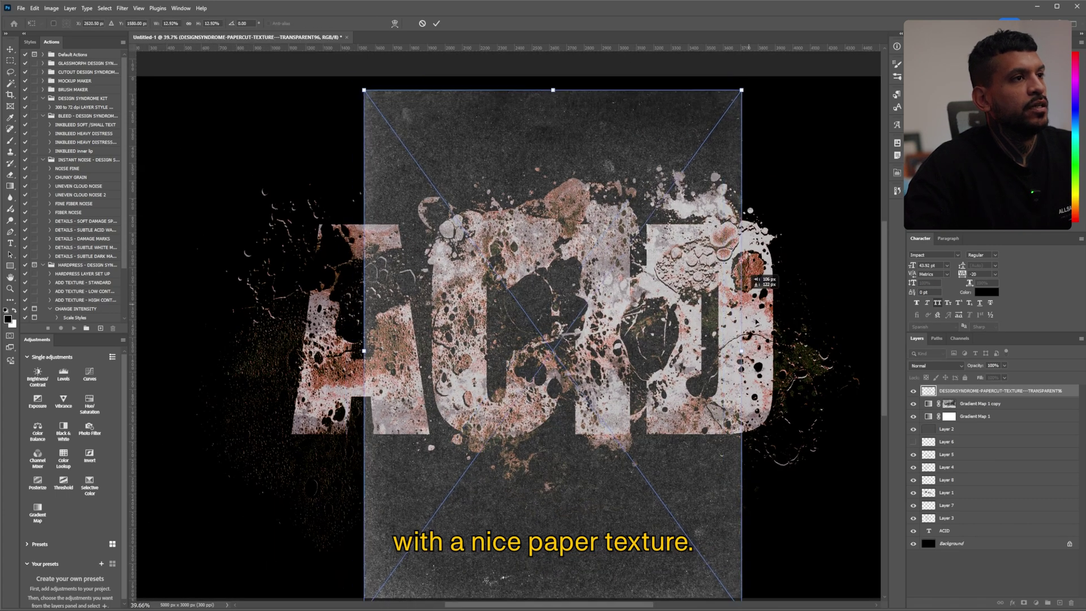
{"action": "left_click_drag", "start_coordinate": [757, 322], "coordinate": [663, 518]}
{"action": "scroll", "coordinate": [695, 493], "scroll_direction": "down", "scroll_amount": 2}
{"action": "mouse_move", "coordinate": [809, 388]}
{"action": "left_mouse_down"}
{"action": "mouse_move", "coordinate": [853, 374]}
{"action": "mouse_move", "coordinate": [853, 385]}
{"action": "left_mouse_up"}
{"action": "key", "text": "Return"}
- Lower the paper texture layer's fill to 27%
{"action": "key", "text": "b"}
{"action": "scroll", "coordinate": [606, 442], "scroll_direction": "up", "scroll_amount": 1}
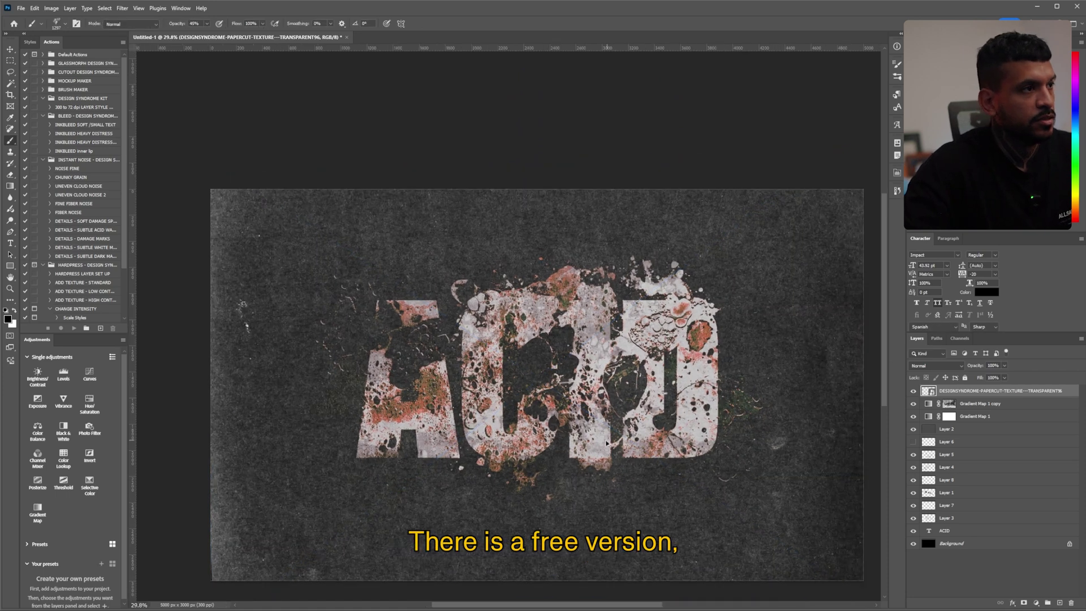
{"action": "scroll", "coordinate": [606, 443], "scroll_direction": "up", "scroll_amount": 2}
{"action": "left_click", "coordinate": [1005, 377]}
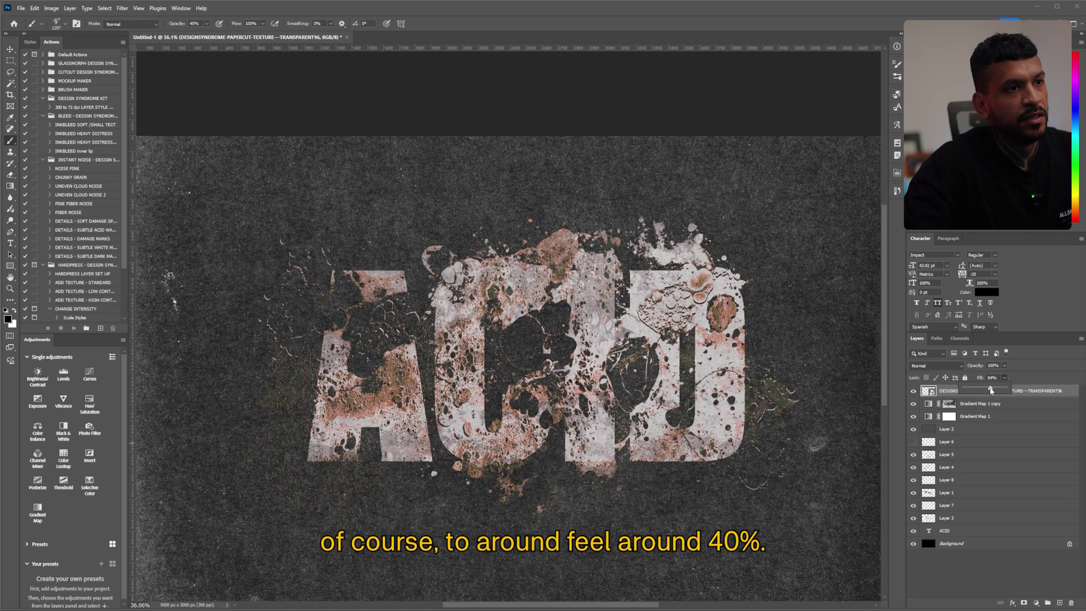
{"action": "left_click_drag", "start_coordinate": [1006, 390], "coordinate": [975, 391]}
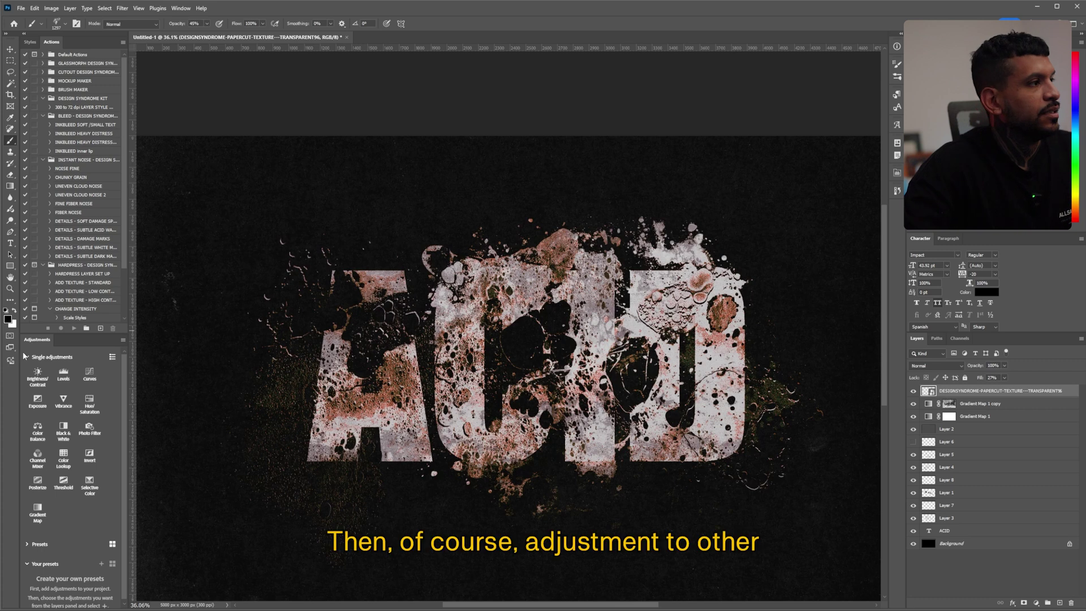
- Add a Curves adjustment with an S-curve to boost contrast
{"action": "left_click", "coordinate": [97, 376]}
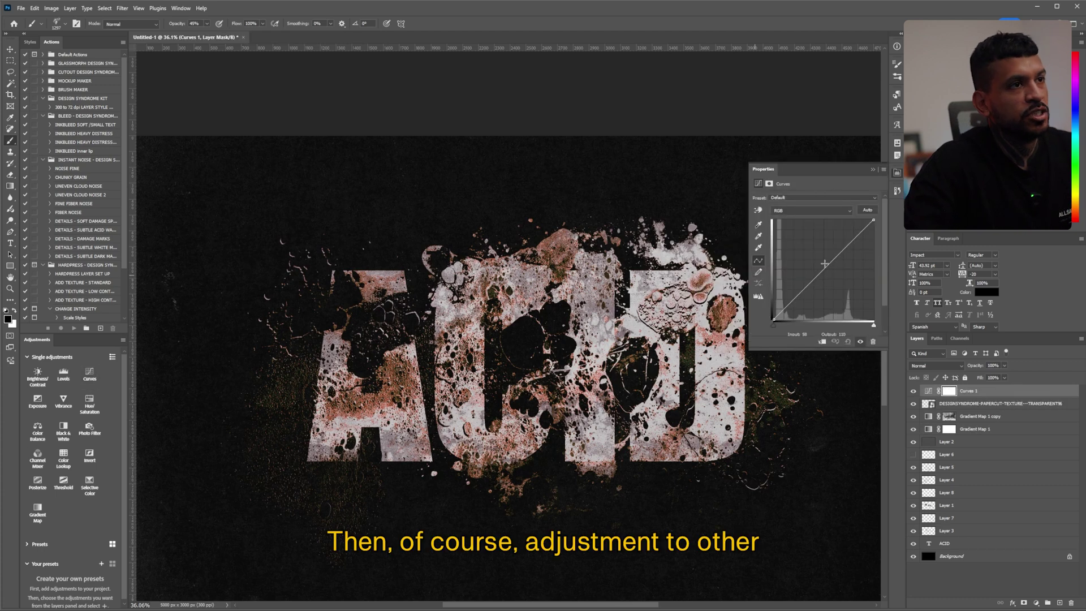
{"action": "left_click_drag", "start_coordinate": [842, 251], "coordinate": [806, 290]}
{"action": "scroll", "coordinate": [565, 327], "scroll_direction": "up", "scroll_amount": 2}
{"action": "scroll", "coordinate": [564, 399], "scroll_direction": "up", "scroll_amount": 1}
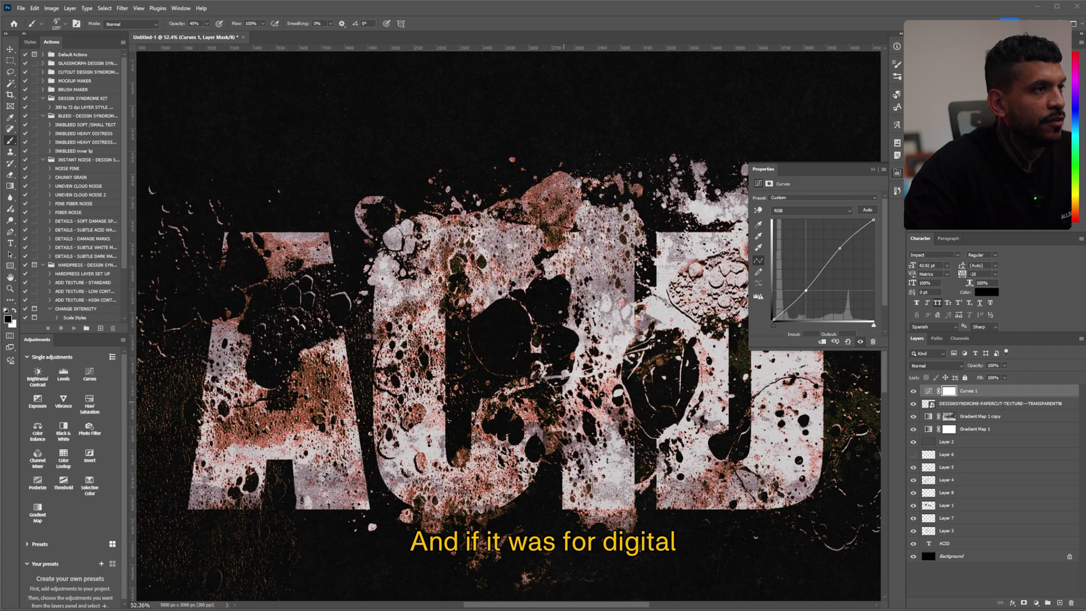
{"action": "scroll", "coordinate": [566, 402], "scroll_direction": "down", "scroll_amount": 3}
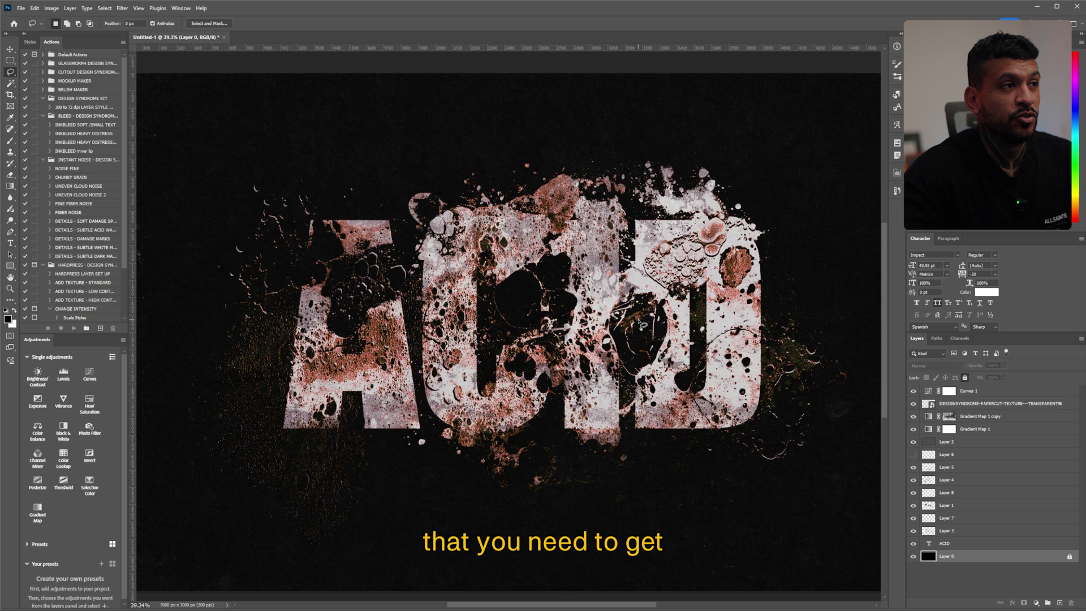
- Hide Curves 1 and the paper texture layer, then group Gradient Map 1 copy through Layer 0
{"action": "scroll", "coordinate": [555, 286], "scroll_direction": "up", "scroll_amount": 1}
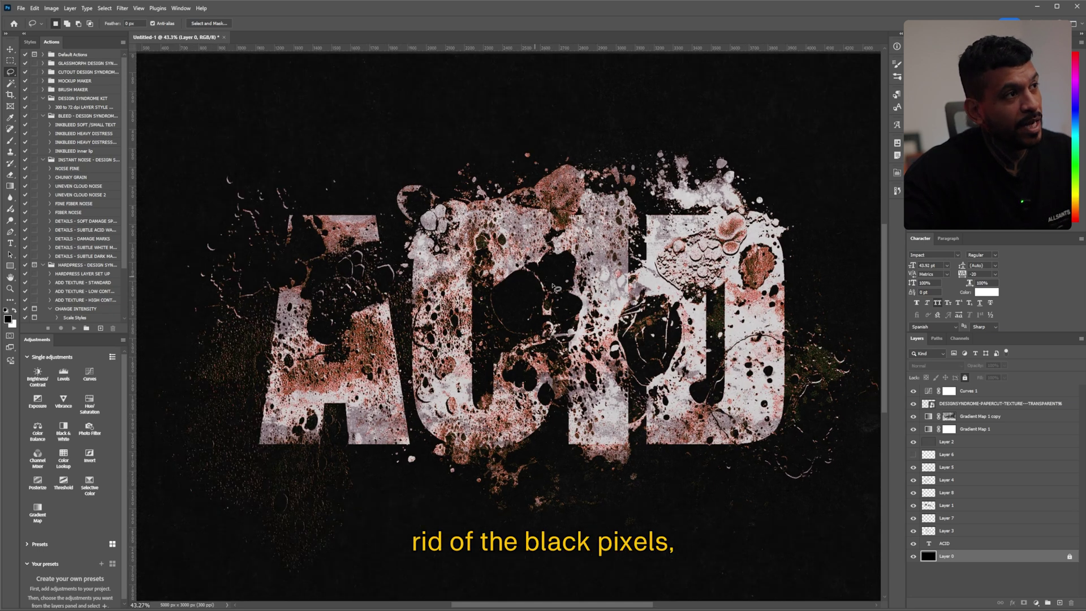
{"action": "left_click", "coordinate": [913, 391]}
{"action": "left_click", "coordinate": [913, 403]}
{"action": "scroll", "coordinate": [711, 355], "scroll_direction": "down", "scroll_amount": 1}
{"action": "scroll", "coordinate": [711, 355], "scroll_direction": "right", "scroll_amount": 2}
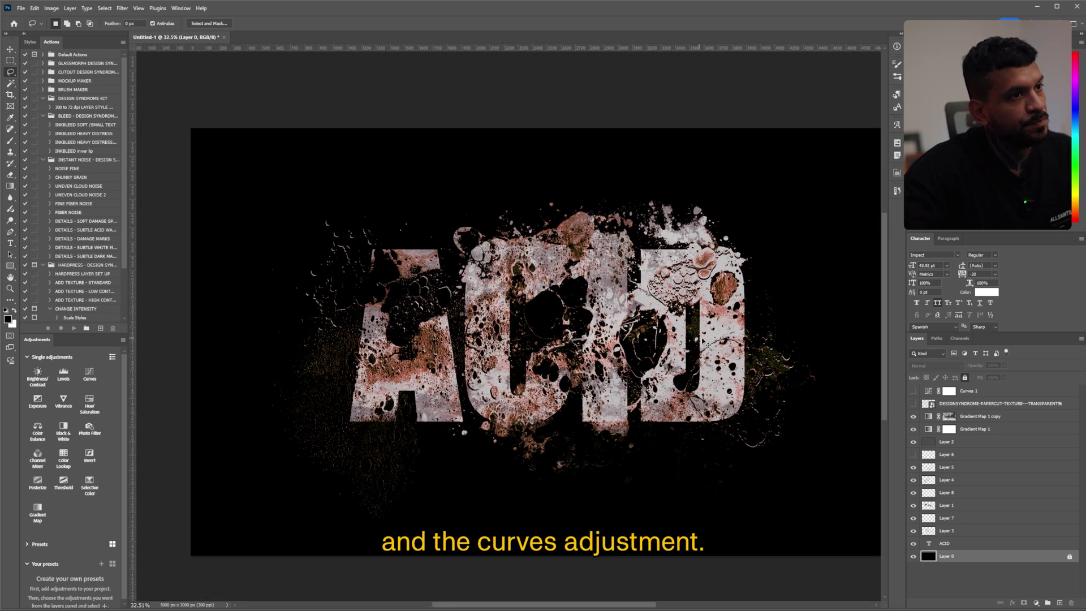
{"action": "left_click", "coordinate": [965, 419], "text": "shift"}
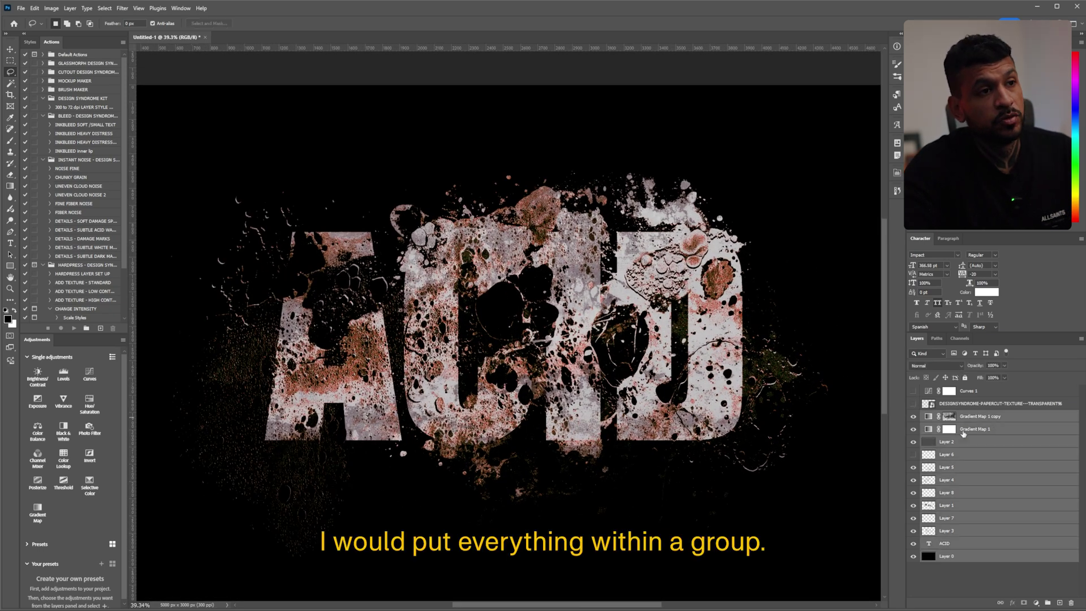
{"action": "left_click", "coordinate": [1047, 604]}
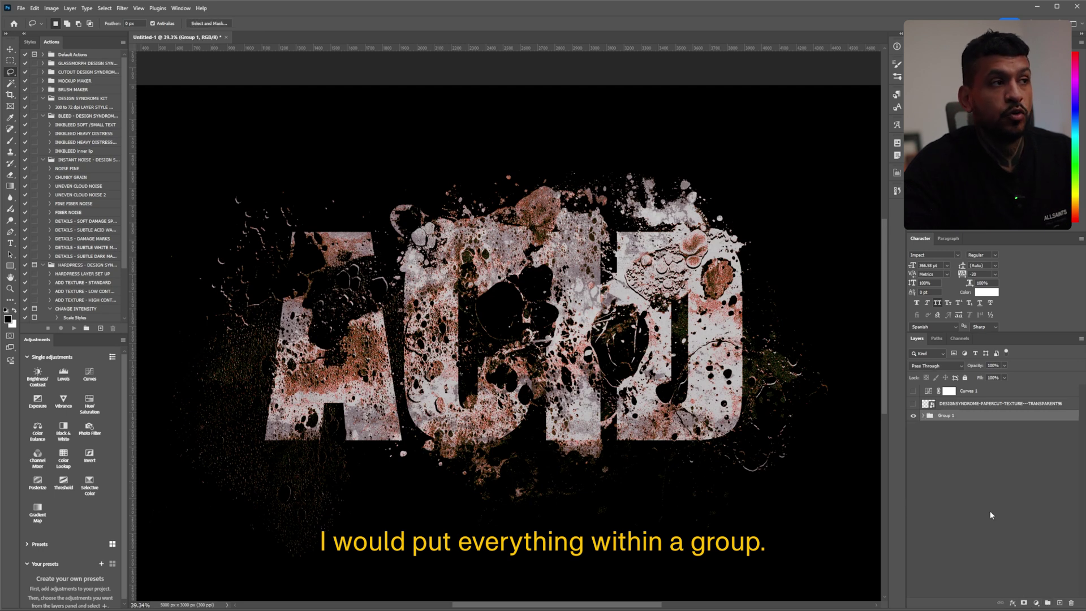
- In the group's Blending Options, drag the current-layer Blend If black slider to knock out pure black
{"action": "left_click", "coordinate": [1013, 602]}
{"action": "left_click", "coordinate": [1035, 525]}
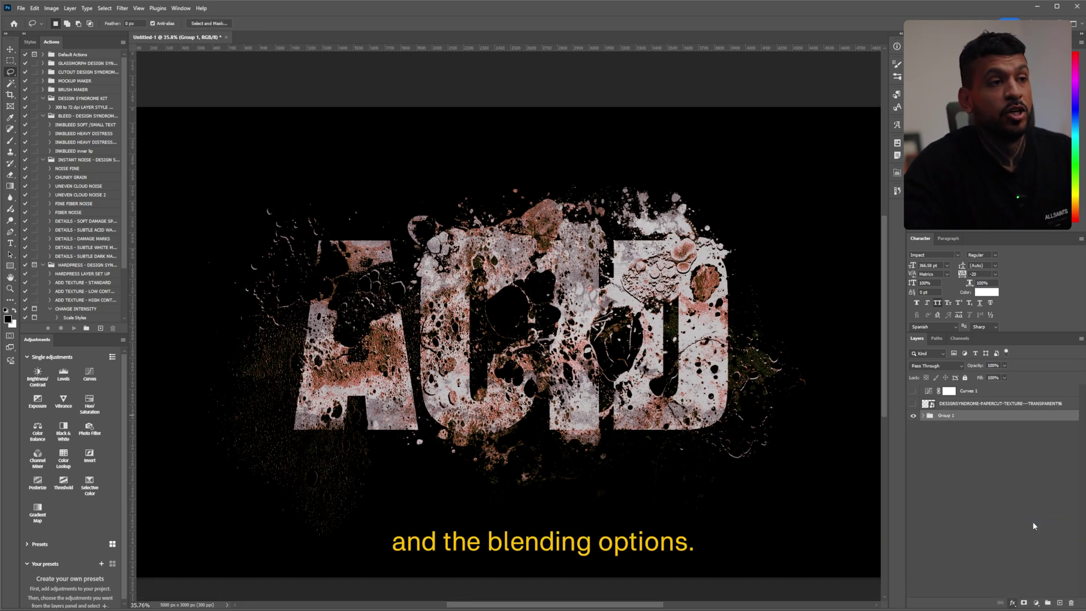
{"action": "scroll", "coordinate": [473, 339], "scroll_direction": "up", "scroll_amount": 1}
{"action": "left_click_drag", "start_coordinate": [473, 338], "coordinate": [526, 367]}
{"action": "scroll", "coordinate": [526, 366], "scroll_direction": "down", "scroll_amount": 4}
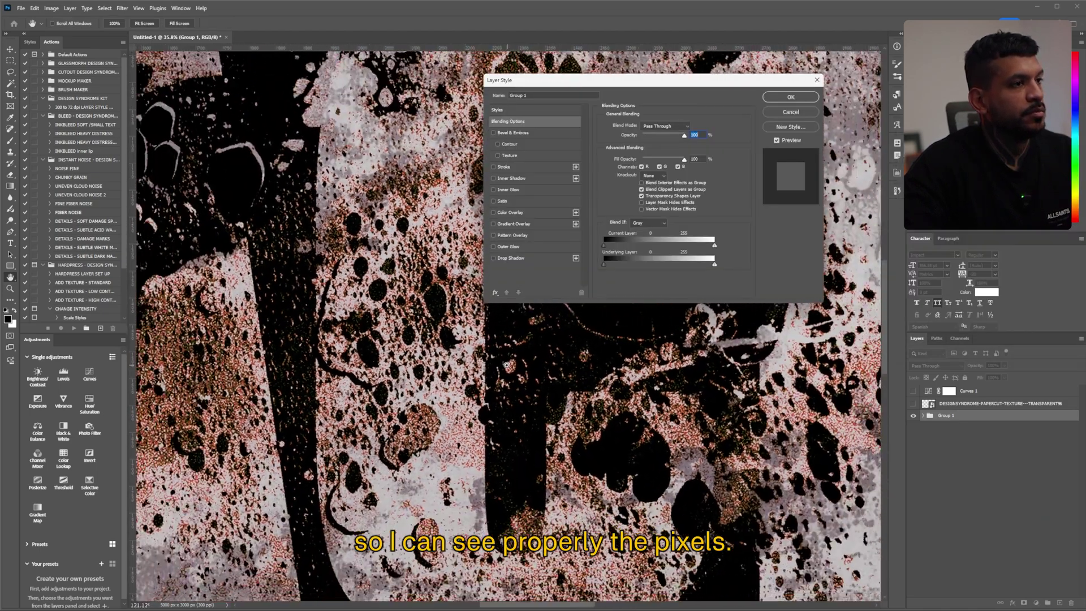
{"action": "left_click_drag", "start_coordinate": [623, 82], "coordinate": [682, 78]}
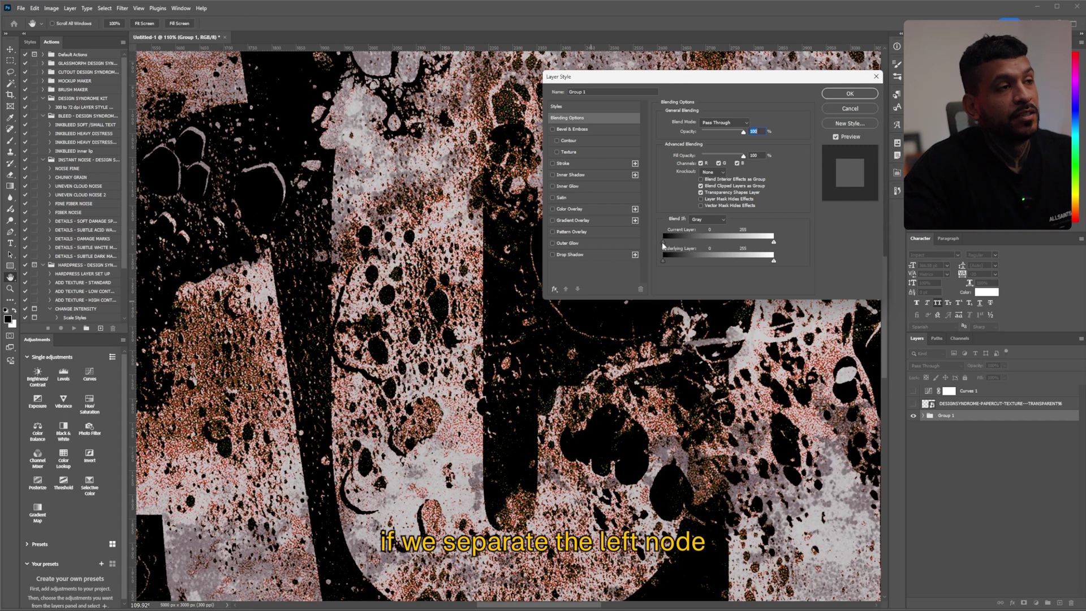
{"action": "left_click_drag", "start_coordinate": [664, 243], "coordinate": [664, 243]}
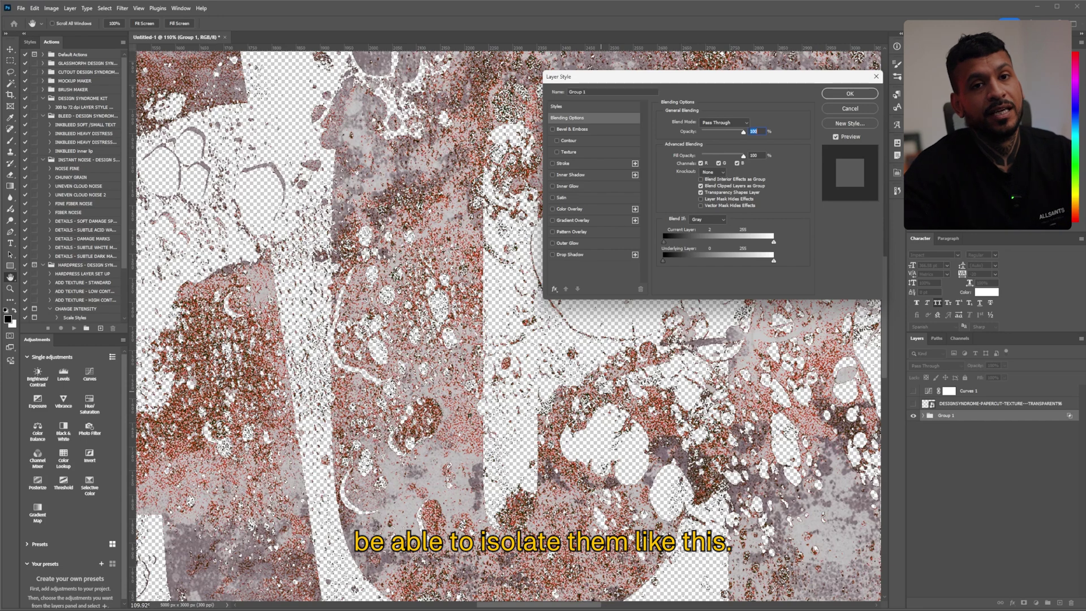
- Alt-split the Blend If black slider to 1–16 so the darkest tones fade out softly
{"action": "key", "text": "alt"}
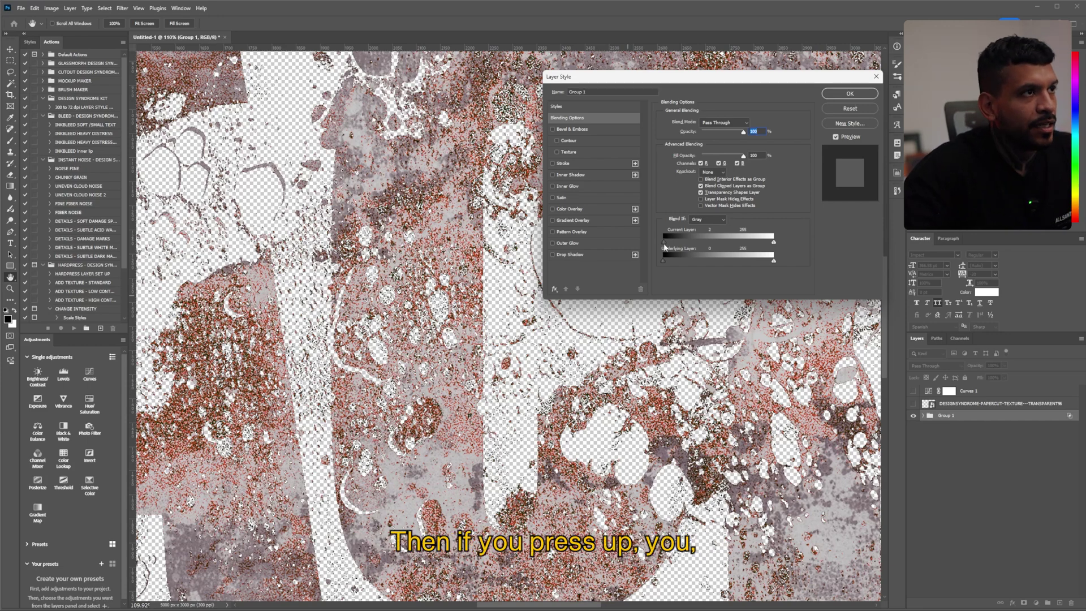
{"action": "scroll", "coordinate": [487, 334], "scroll_direction": "up", "scroll_amount": 10}
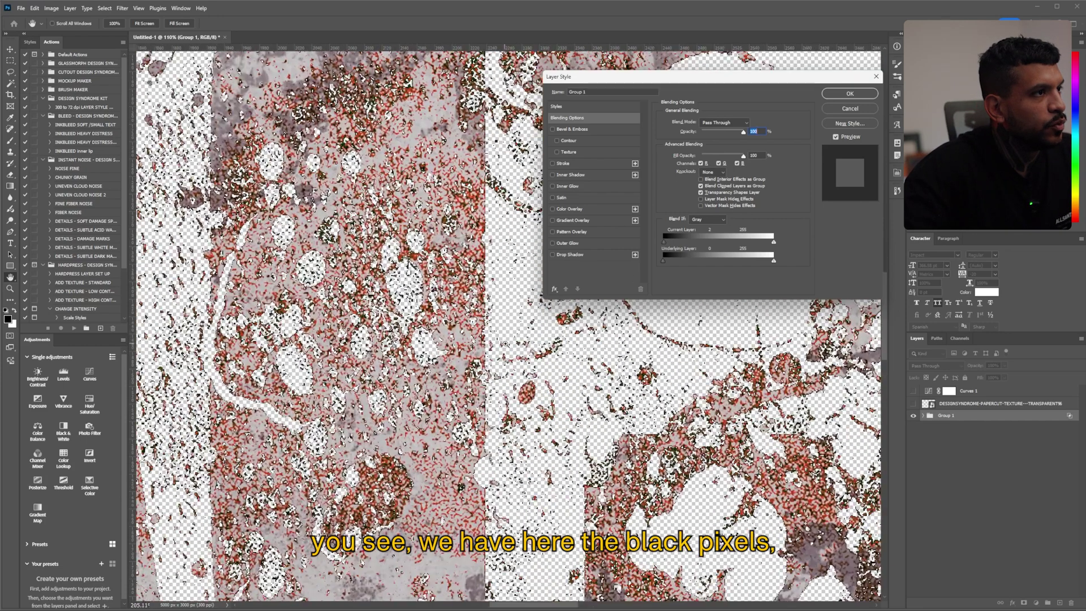
{"action": "key", "text": "alt"}
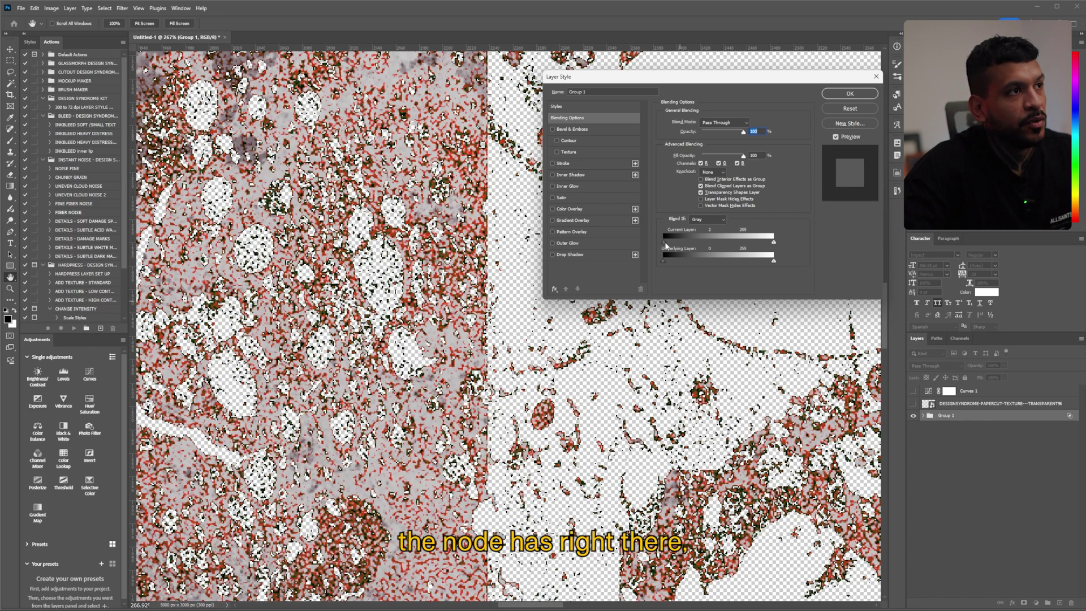
{"action": "left_click_drag", "start_coordinate": [665, 245], "coordinate": [668, 245]}
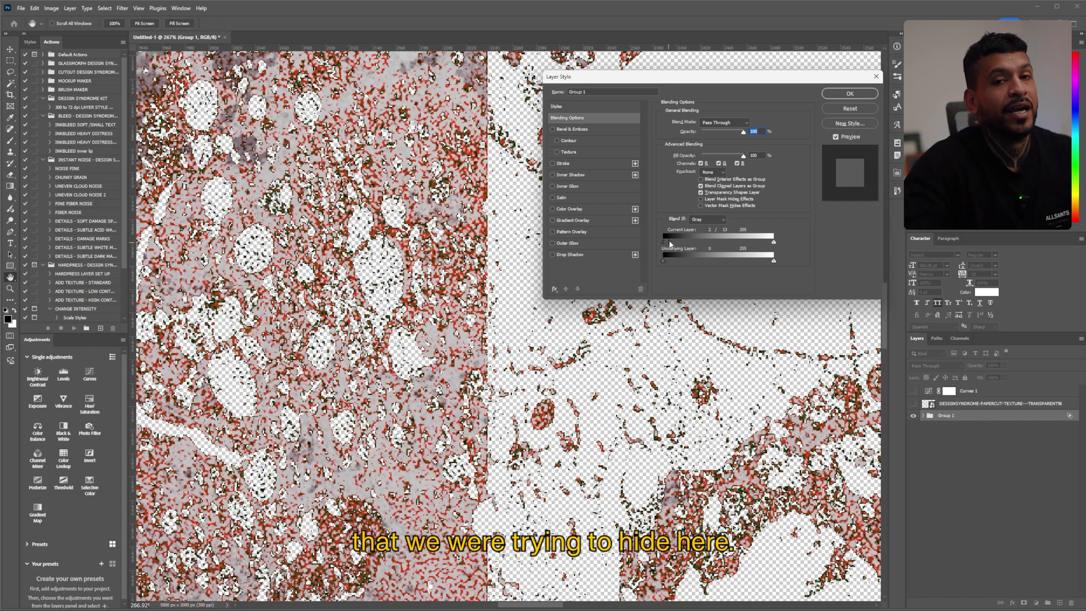
{"action": "mouse_move", "coordinate": [671, 245]}
{"action": "left_mouse_down"}
{"action": "mouse_move", "coordinate": [778, 238]}
{"action": "mouse_move", "coordinate": [672, 244]}
{"action": "left_mouse_up"}
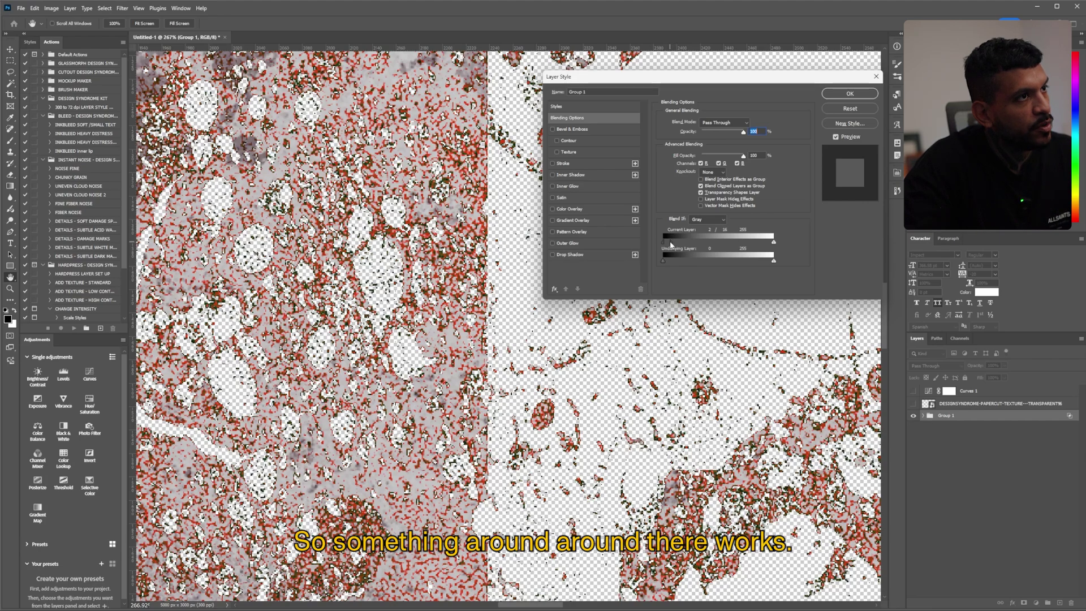
{"action": "left_click", "coordinate": [850, 93]}
{"action": "key", "text": "l"}
{"action": "scroll", "coordinate": [644, 335], "scroll_direction": "down", "scroll_amount": 6}
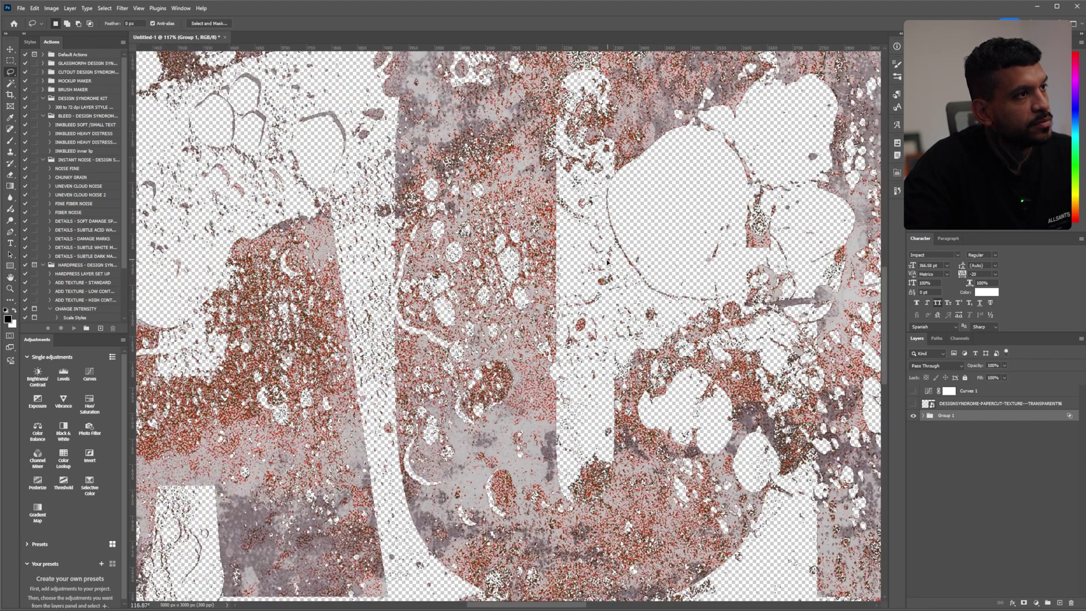
{"action": "scroll", "coordinate": [644, 334], "scroll_direction": "down", "scroll_amount": 3}
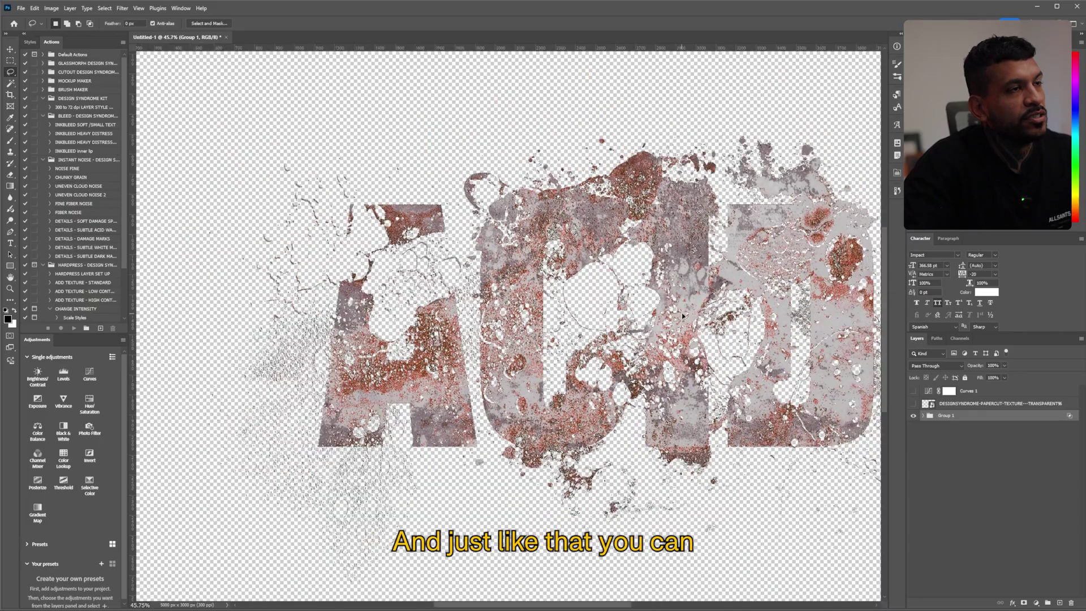